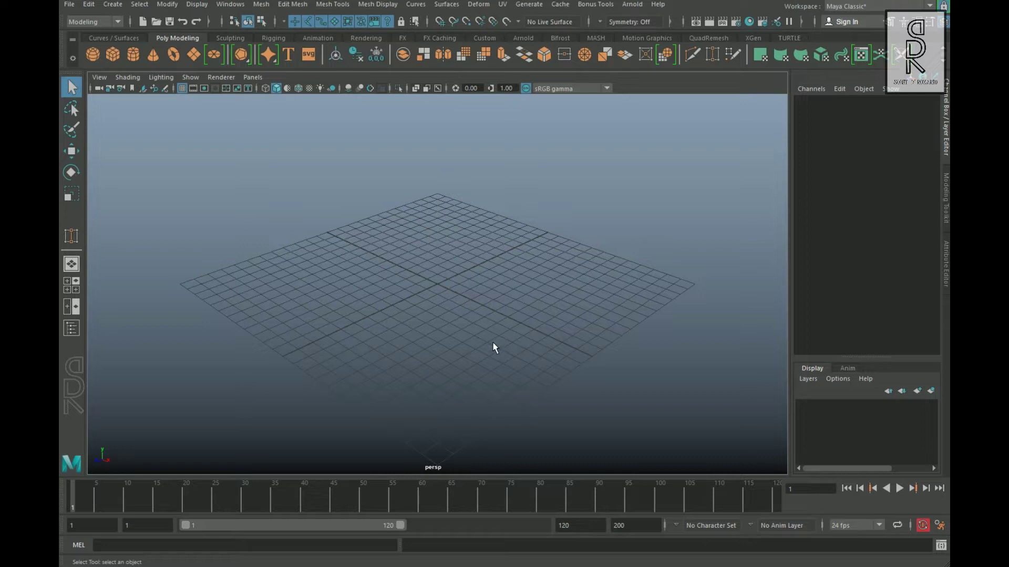
# Step: Detach the Curve Tools list as a floating window and place it near the viewport's upper corner
pyautogui.click(113, 5)
pyautogui.moveTo(164, 91)
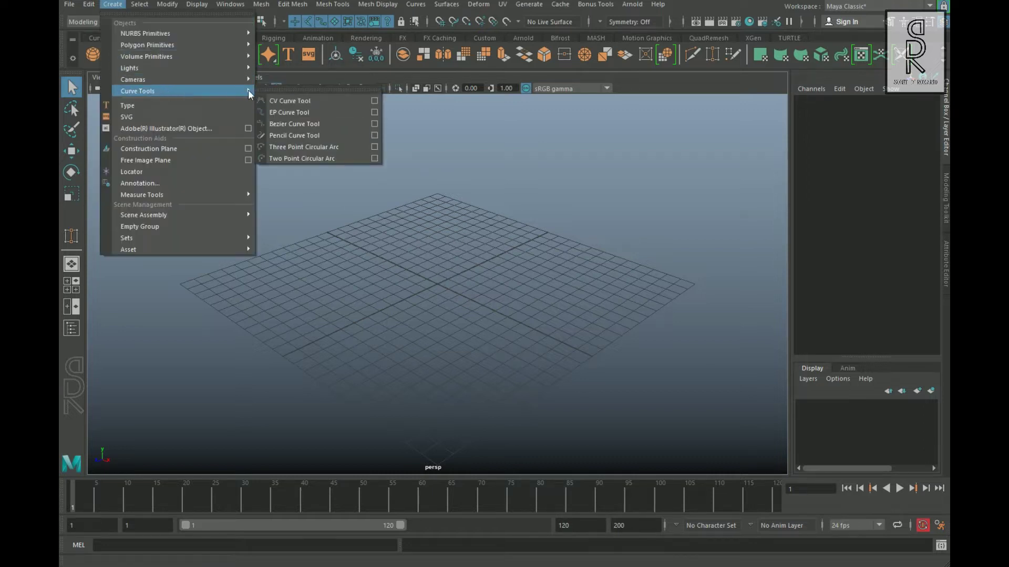
pyautogui.click(305, 91)
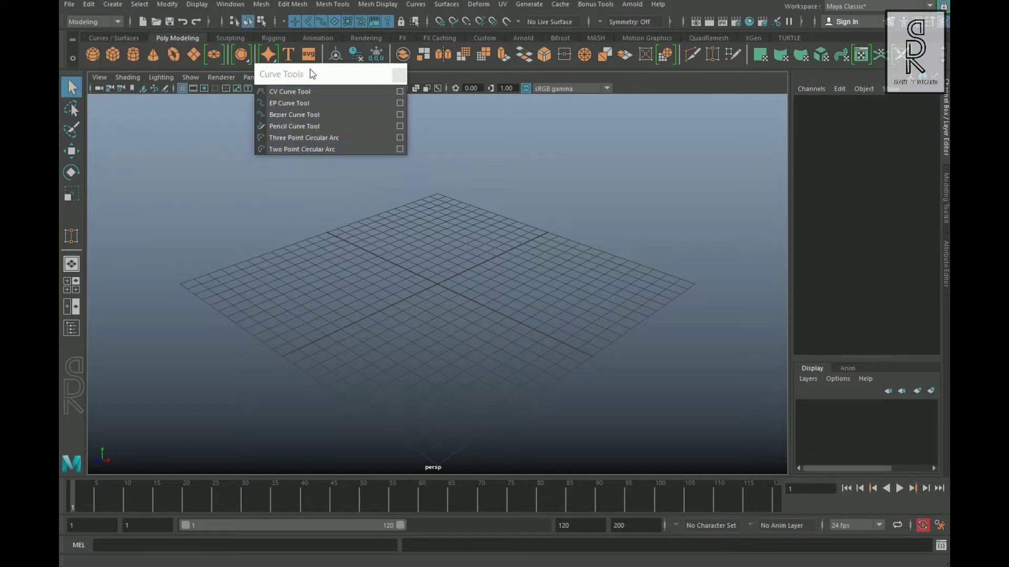
pyautogui.moveTo(310, 71); pyautogui.dragTo(194, 120)
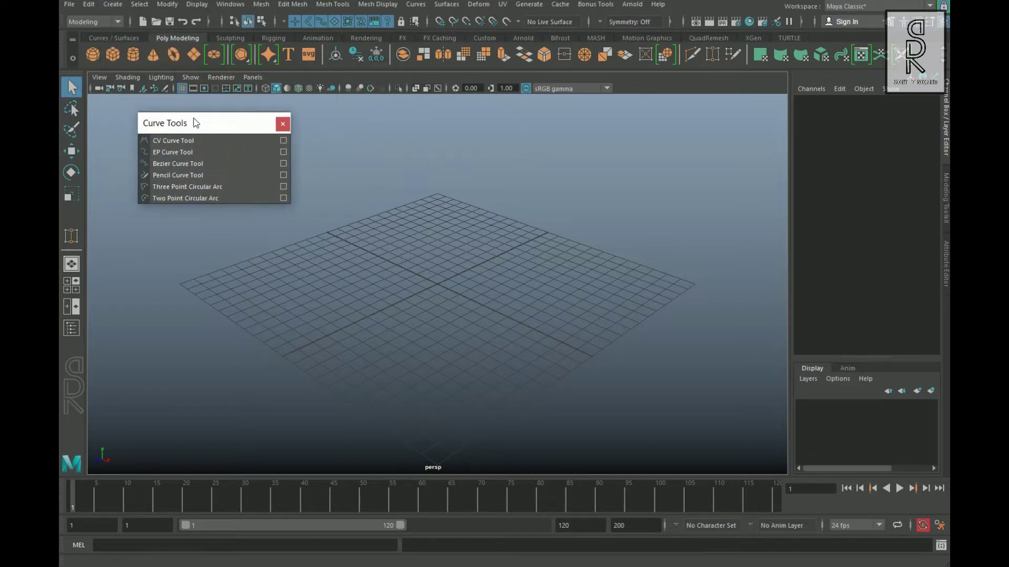
# Step: Draw an open, rounded curve around the grid in the perspective view with the EP Curve Tool and complete it
pyautogui.click(176, 154)
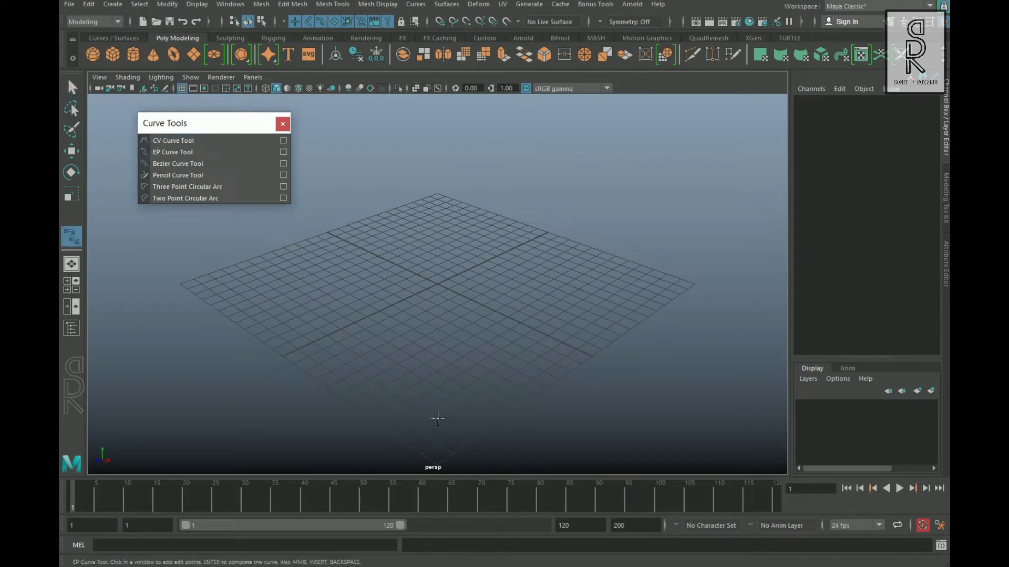
pyautogui.click(209, 278)
pyautogui.click(301, 246)
pyautogui.click(389, 217)
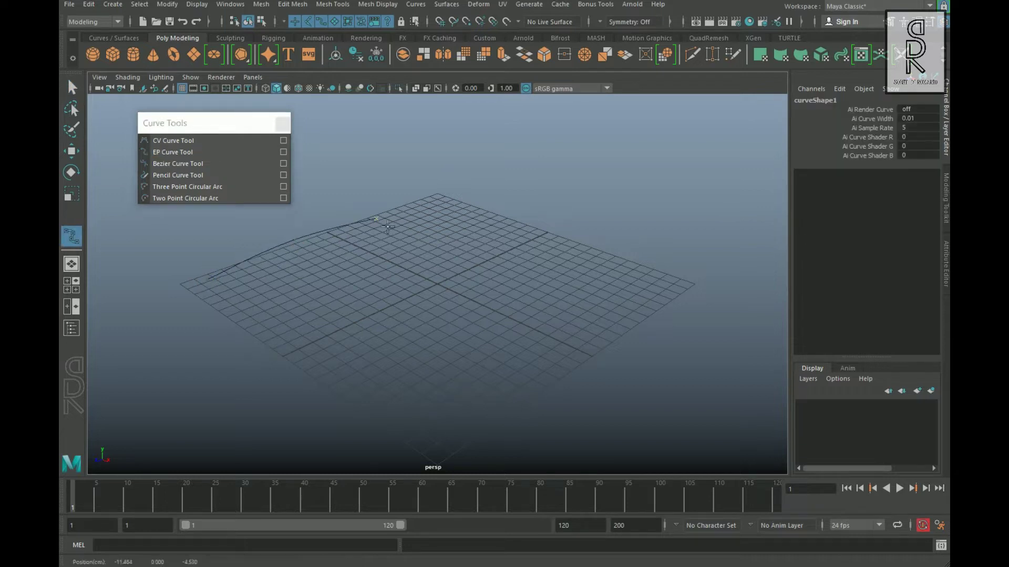
pyautogui.click(520, 224)
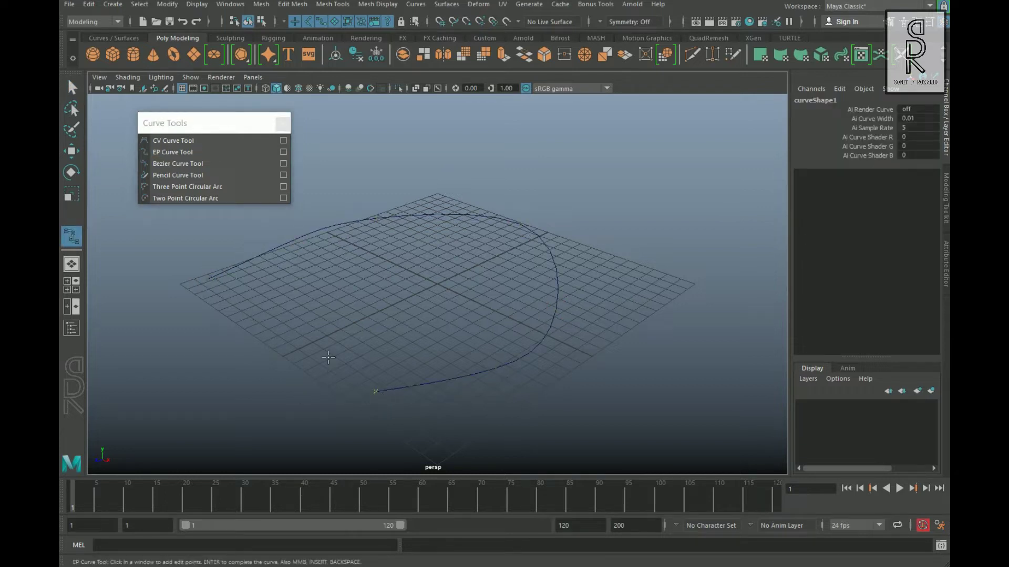
pyautogui.click(217, 357)
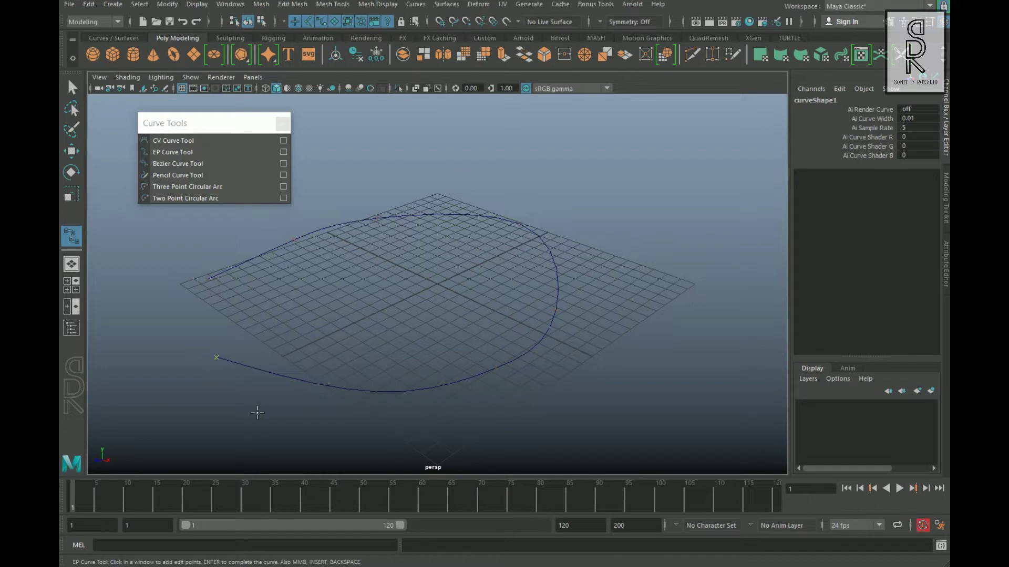
pyautogui.press('Return')
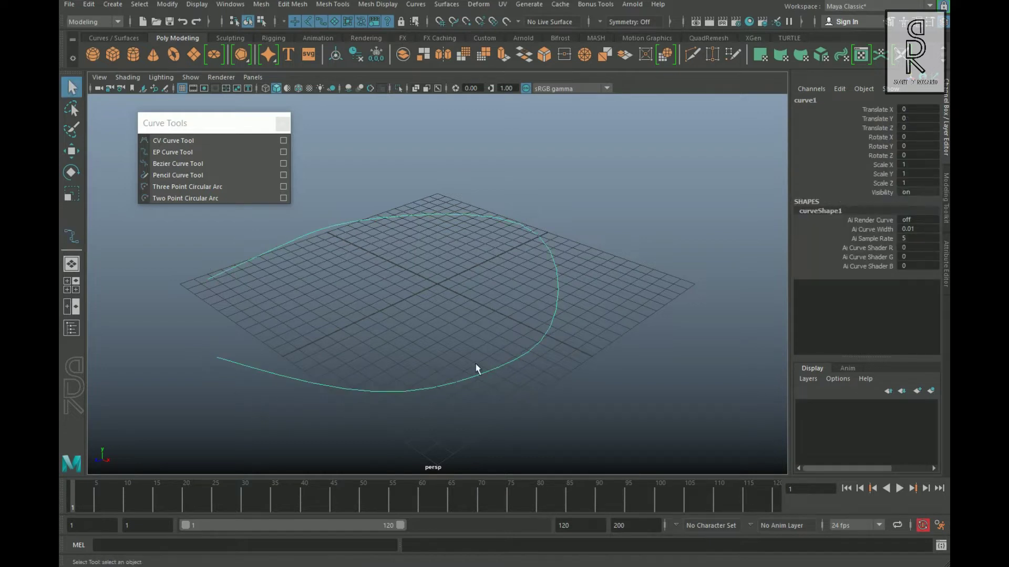
# Step: Show the curve's control vertices, try moving the one at its far left bend, and undo that move
pyautogui.keyDown('alt'); pyautogui.moveTo(475, 363); pyautogui.dragTo(578, 325); pyautogui.keyUp('alt')
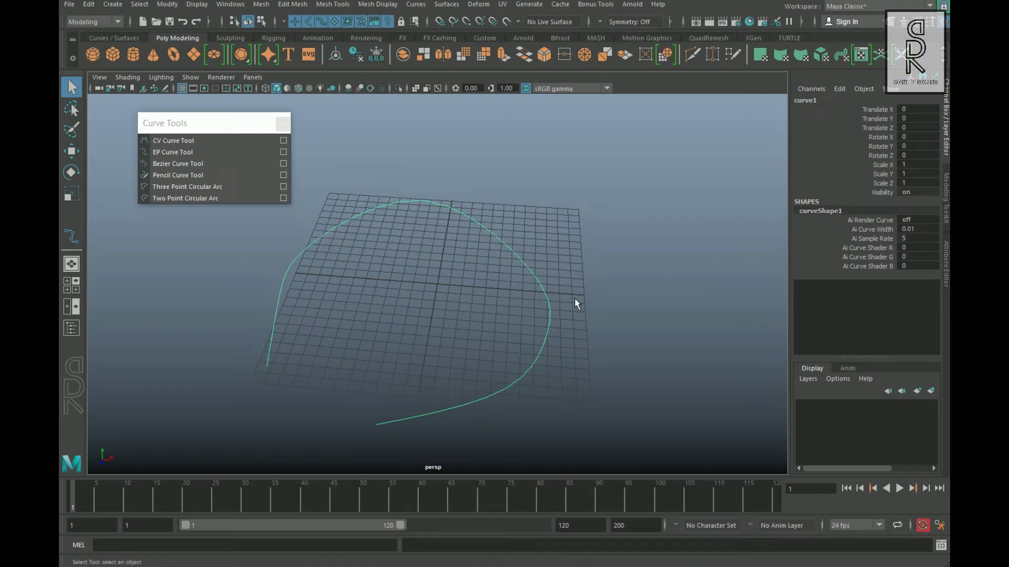
pyautogui.moveTo(527, 271); pyautogui.dragTo(436, 267, button='right')
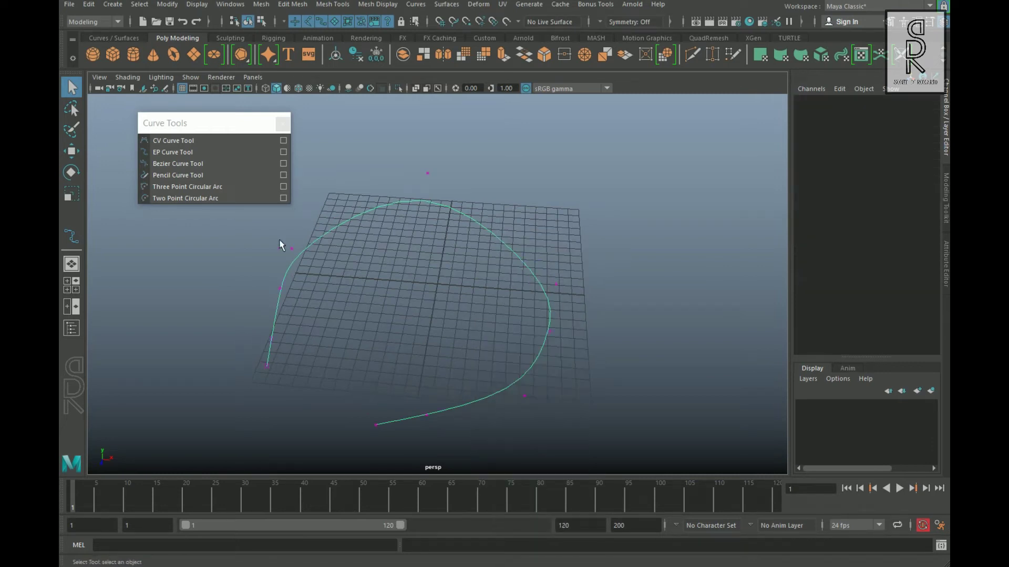
pyautogui.click(292, 249)
pyautogui.click(75, 152)
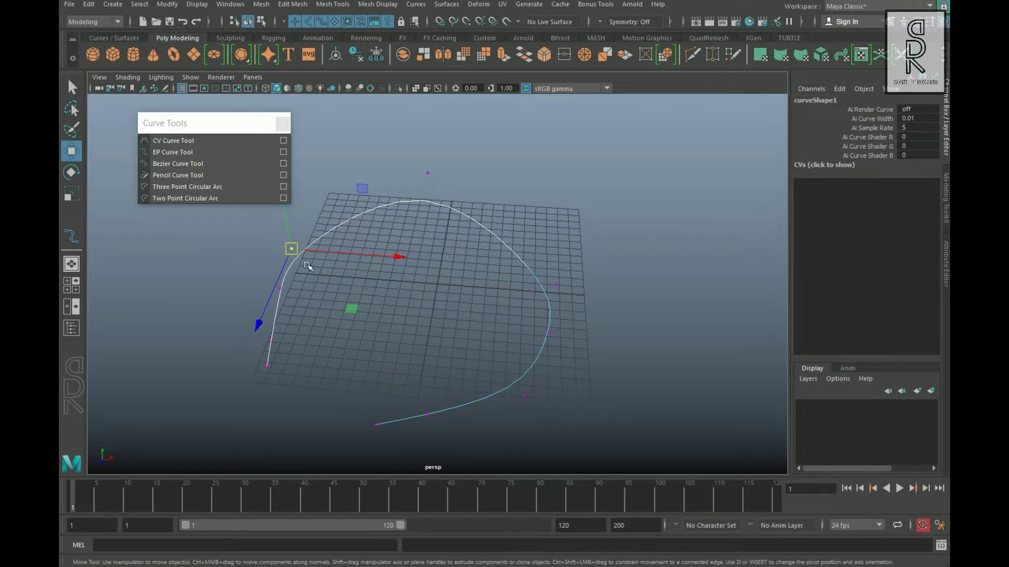
pyautogui.moveTo(292, 249); pyautogui.dragTo(305, 230)
pyautogui.hotkey('ctrl', 'z')
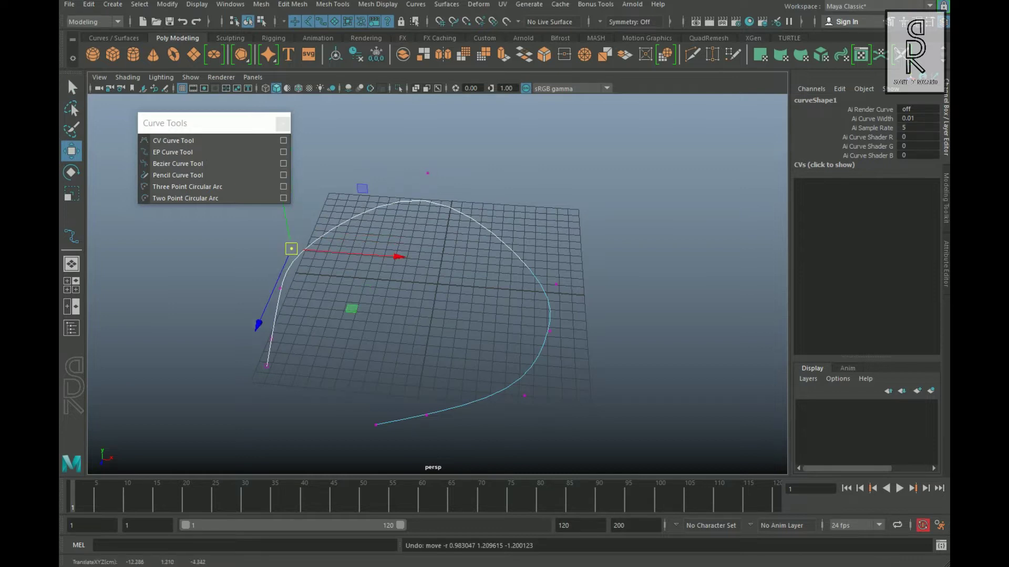
# Step: Reshape the curve by moving the control vertex at its far end inward and the one at its right bend
pyautogui.click(428, 174)
pyautogui.moveTo(429, 175); pyautogui.dragTo(433, 222)
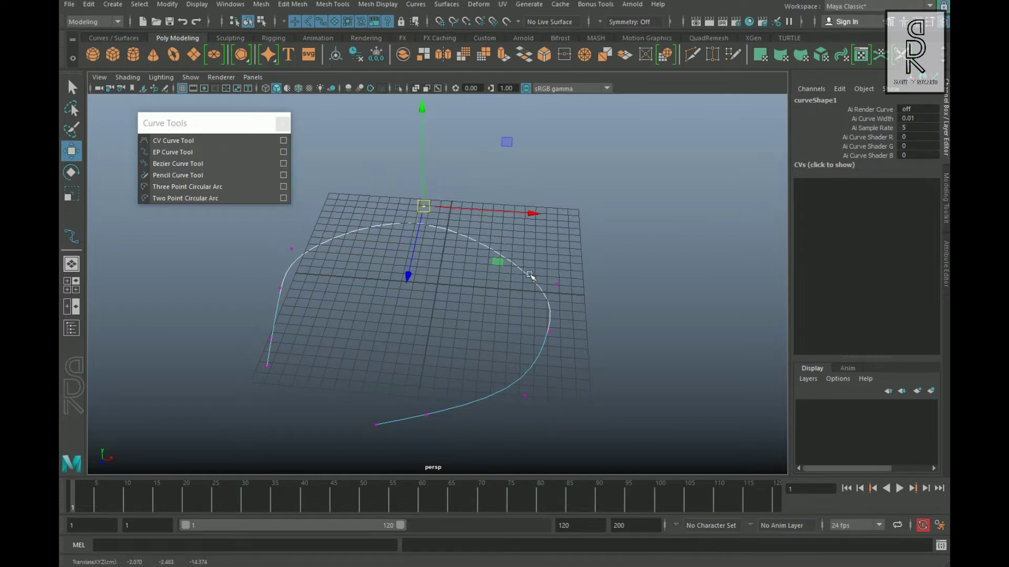
pyautogui.click(556, 284)
pyautogui.moveTo(572, 295); pyautogui.dragTo(565, 254)
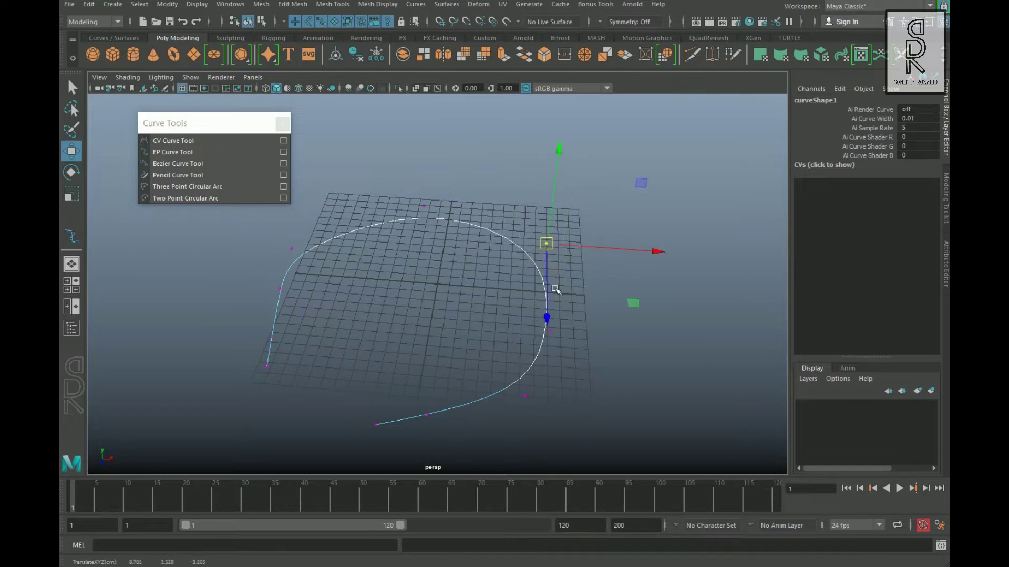
# Step: Return the EP curve to object mode and delete it
pyautogui.moveTo(515, 289); pyautogui.dragTo(596, 251, button='right')
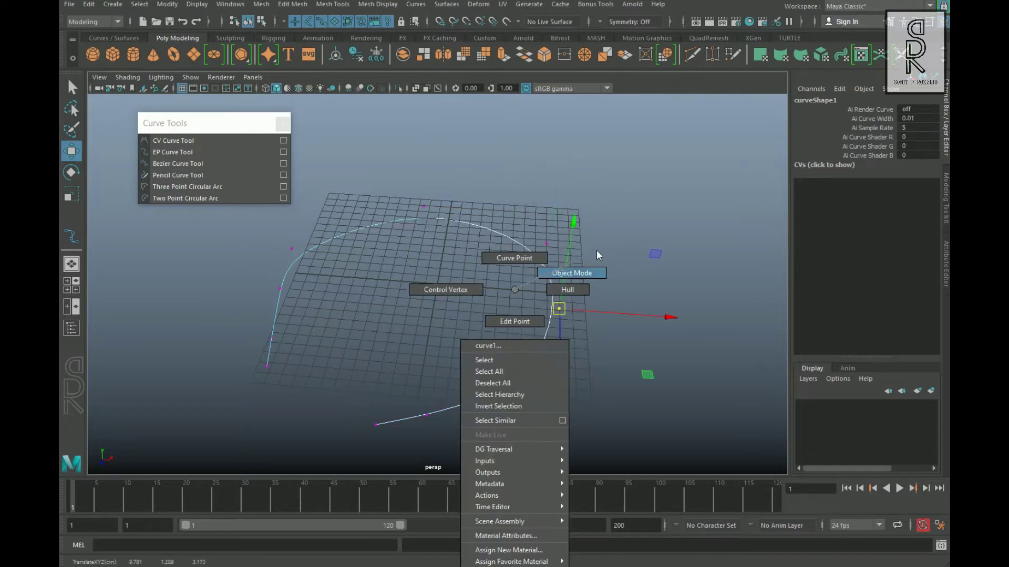
pyautogui.click(586, 309)
pyautogui.click(541, 270)
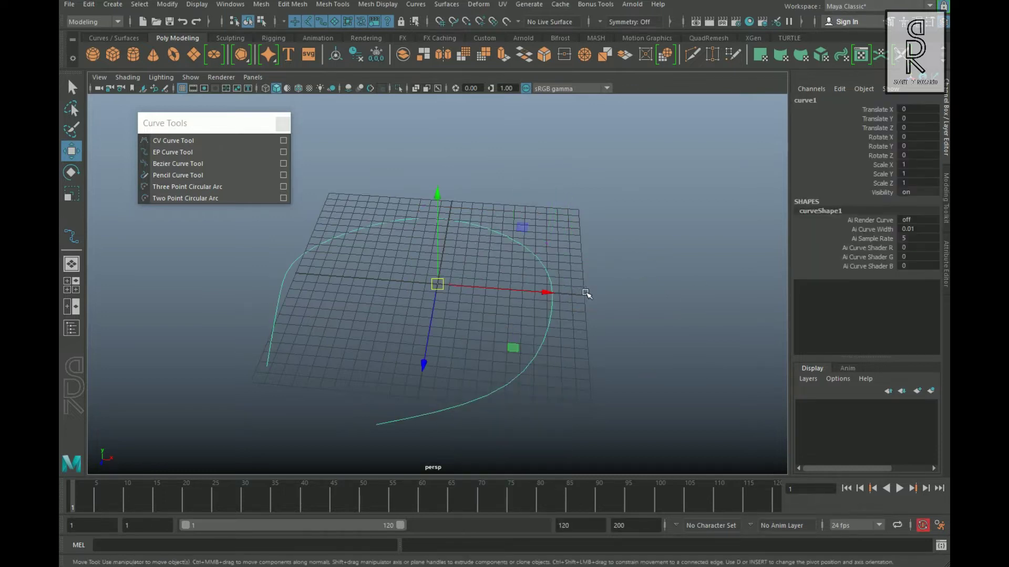
pyautogui.press('Delete')
# Step: Draw a nearly closed oval curve with ten control vertices around the grid using the CV Curve Tool, and complete it
pyautogui.click(173, 140)
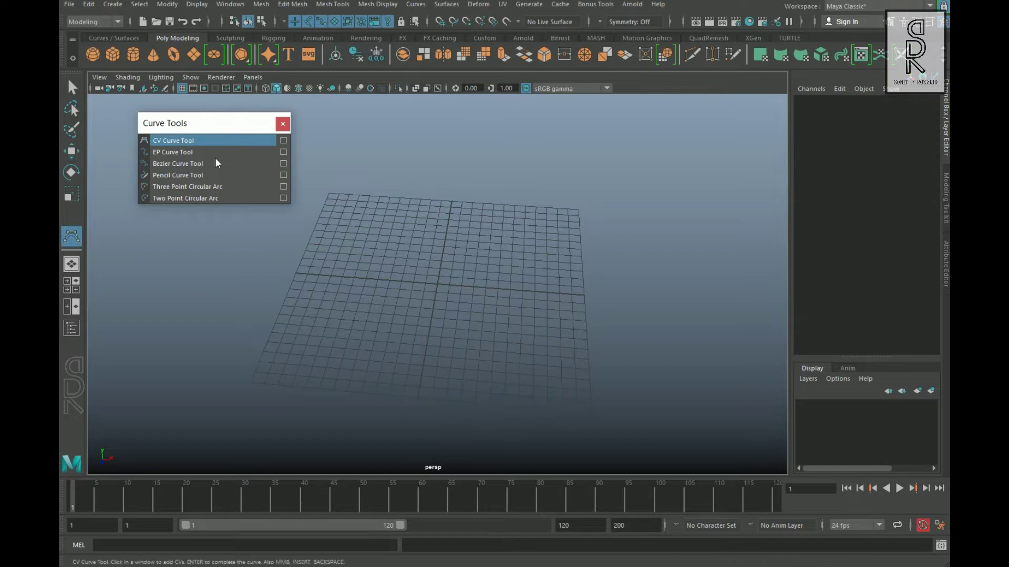
pyautogui.click(288, 268)
pyautogui.click(552, 214)
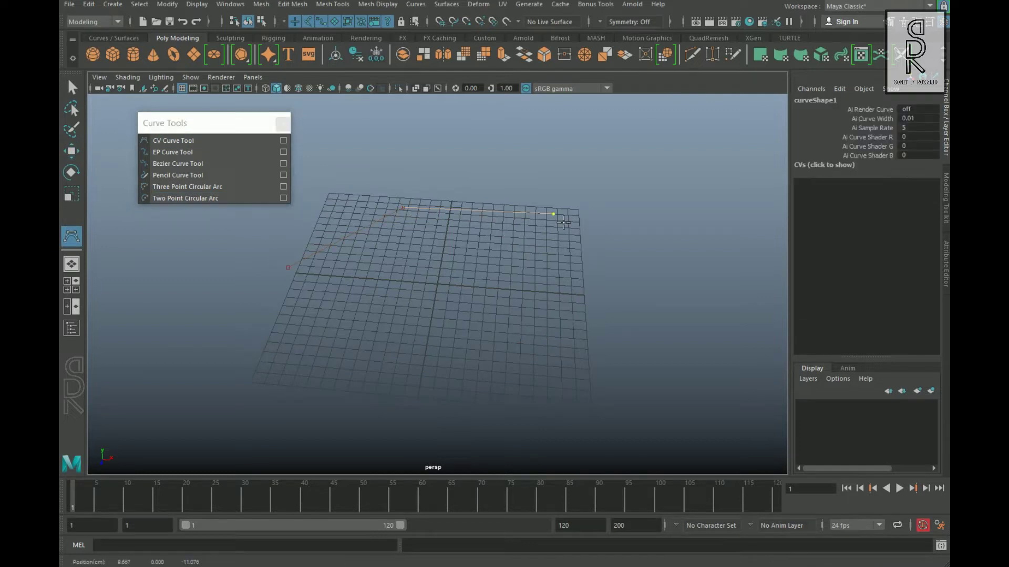
pyautogui.click(654, 264)
pyautogui.click(690, 334)
pyautogui.click(647, 441)
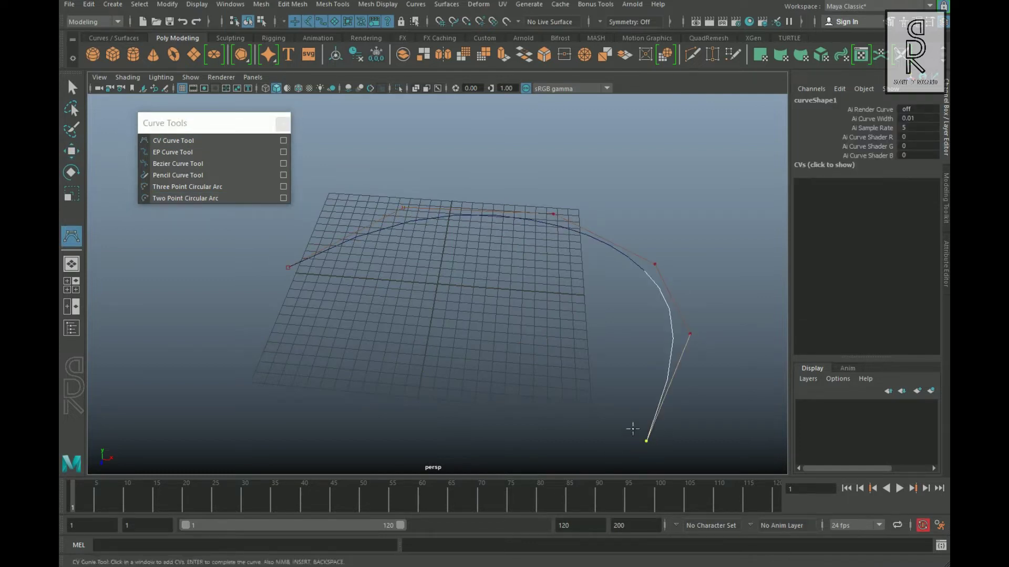
pyautogui.scroll(-2, 632, 428)
pyautogui.click(457, 435)
pyautogui.click(337, 413)
pyautogui.click(247, 365)
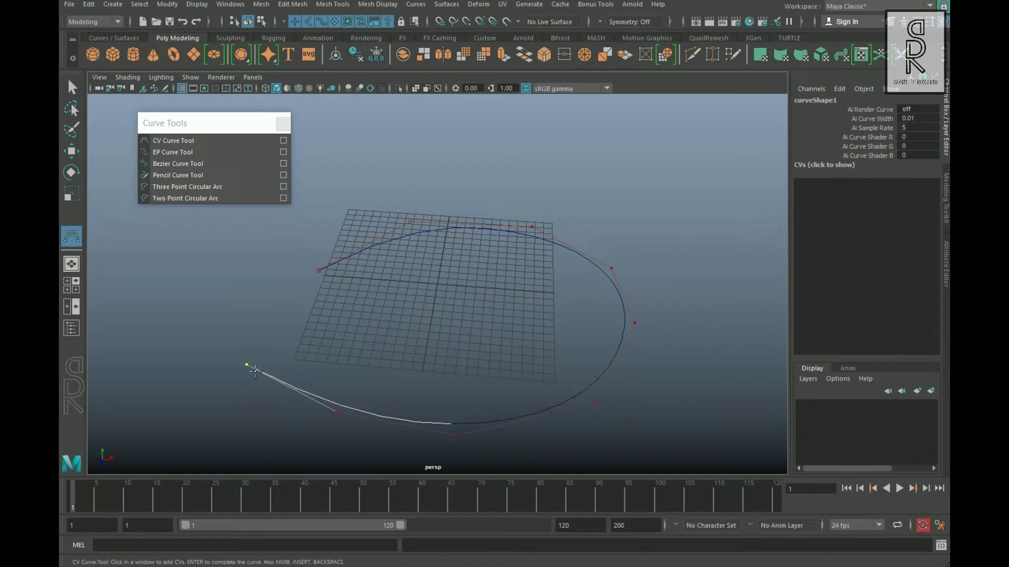
pyautogui.click(289, 294)
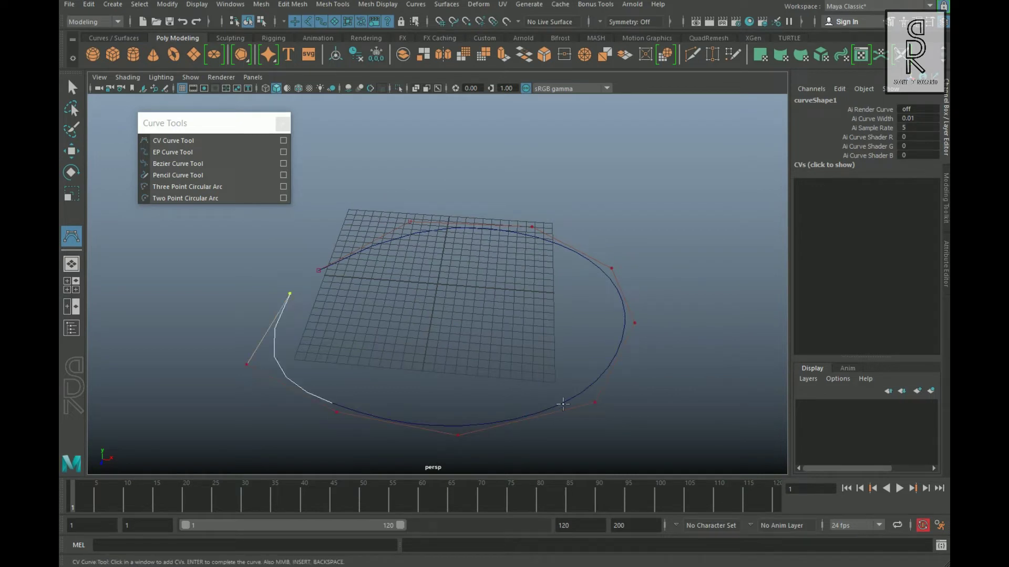
pyautogui.press('w')
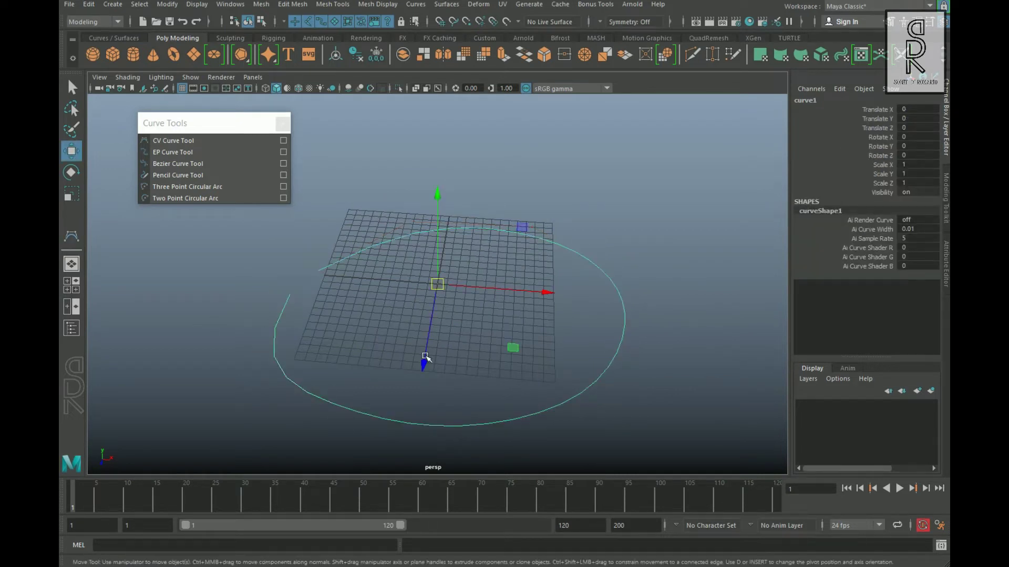
# Step: Show the oval curve's control vertices and try moving several of them individually, undoing each move
pyautogui.moveTo(531, 239); pyautogui.dragTo(454, 230, button='right')
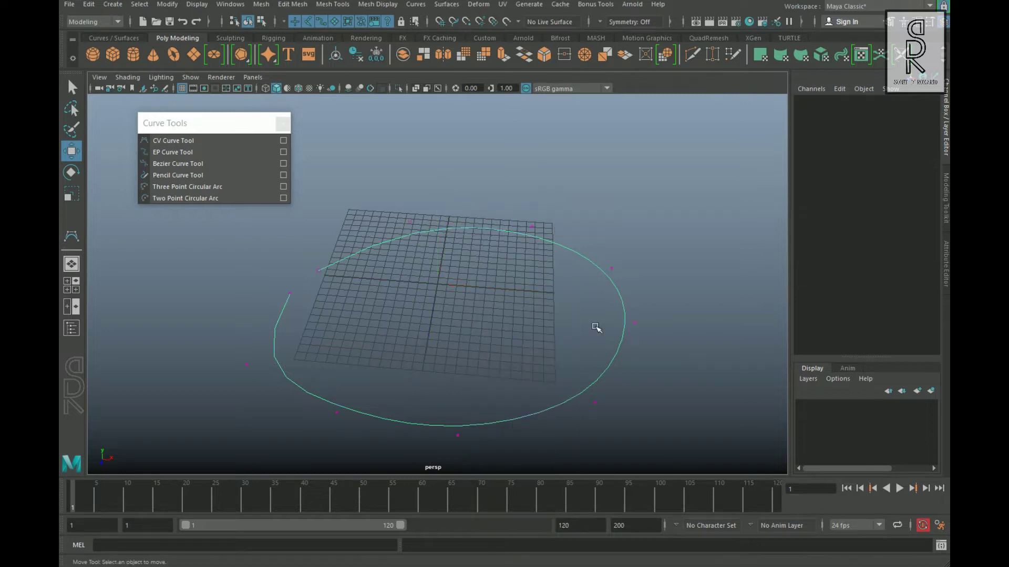
pyautogui.keyDown('alt'); pyautogui.moveTo(506, 372); pyautogui.dragTo(602, 387); pyautogui.keyUp('alt')
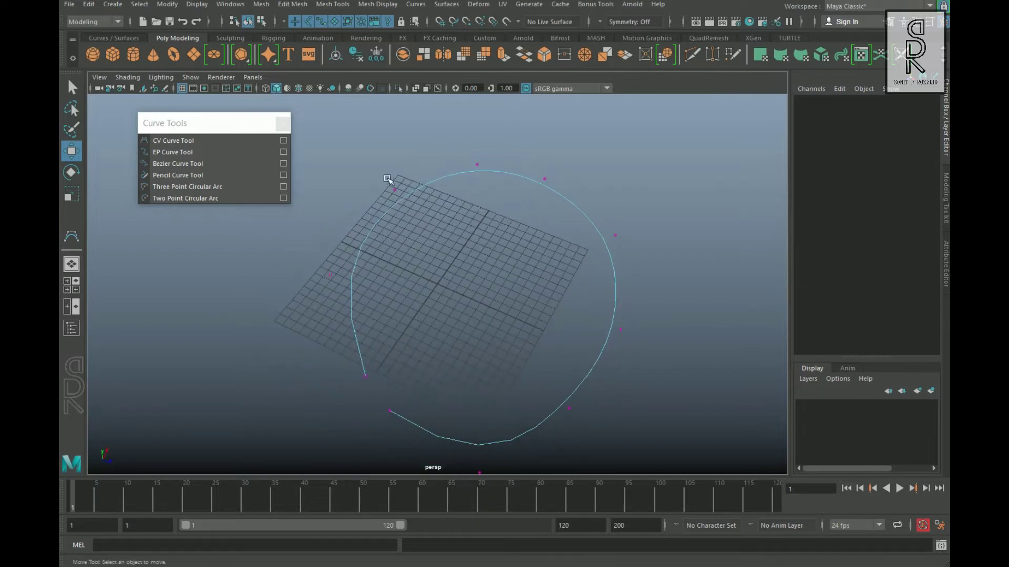
pyautogui.moveTo(387, 179); pyautogui.dragTo(402, 196)
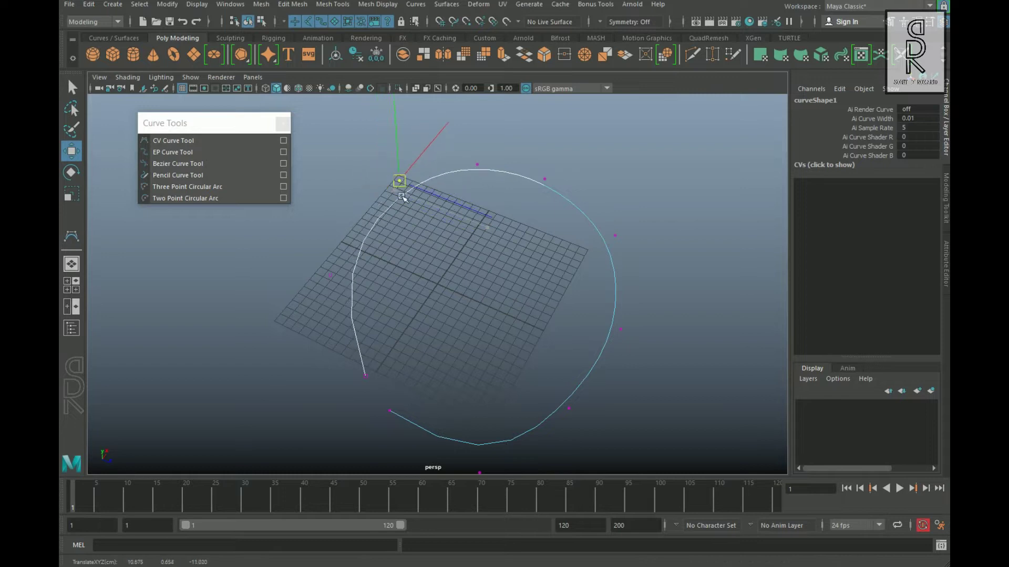
pyautogui.click(545, 178)
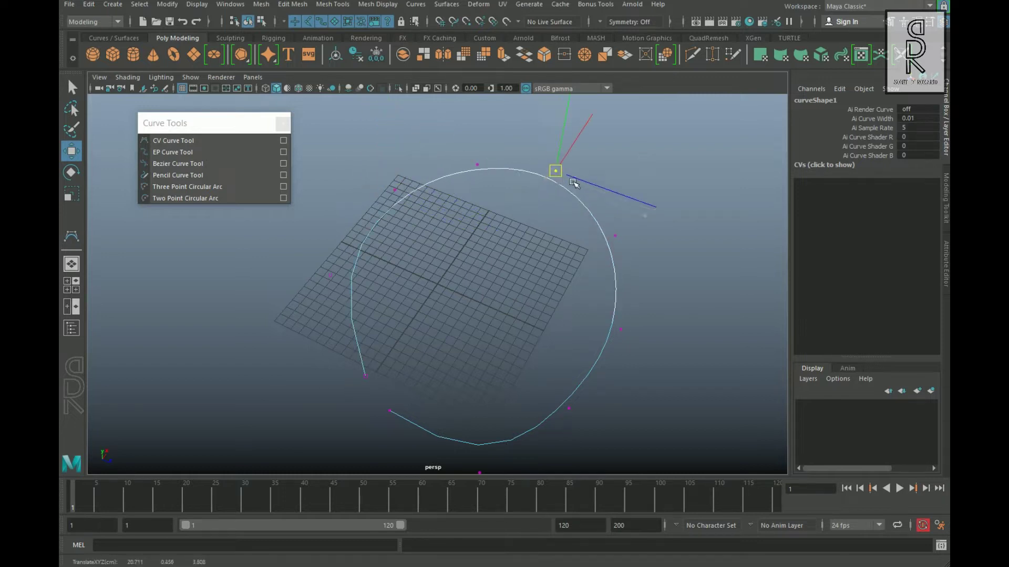
pyautogui.moveTo(573, 183); pyautogui.dragTo(592, 193)
pyautogui.hotkey('ctrl', 'z')
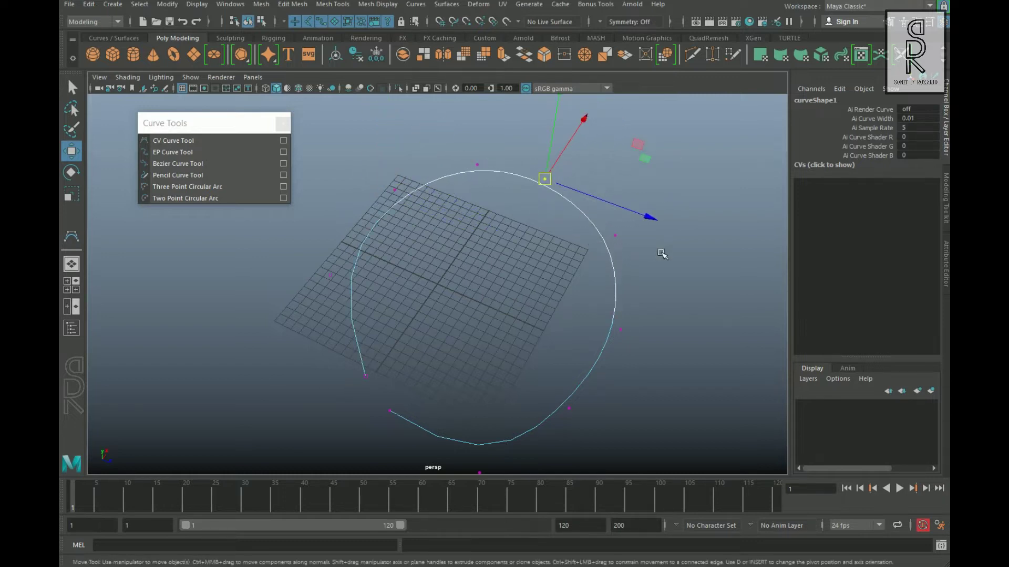
pyautogui.click(619, 237)
pyautogui.moveTo(622, 239); pyautogui.dragTo(647, 244)
pyautogui.hotkey('ctrl', 'z')
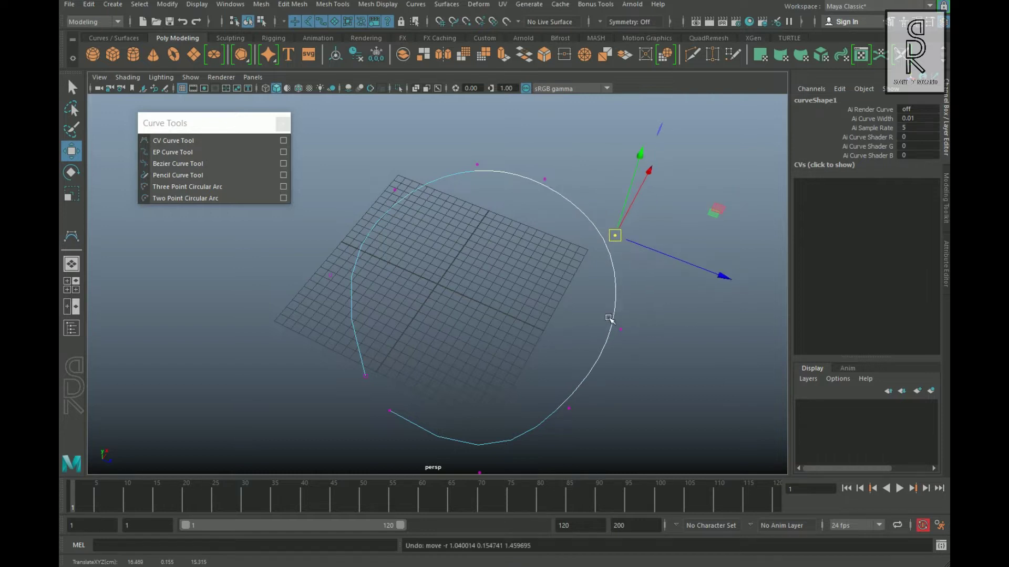
pyautogui.moveTo(607, 317); pyautogui.dragTo(647, 348)
# Step: Return the oval curve to object mode and delete it
pyautogui.moveTo(552, 266); pyautogui.dragTo(633, 248, button='right')
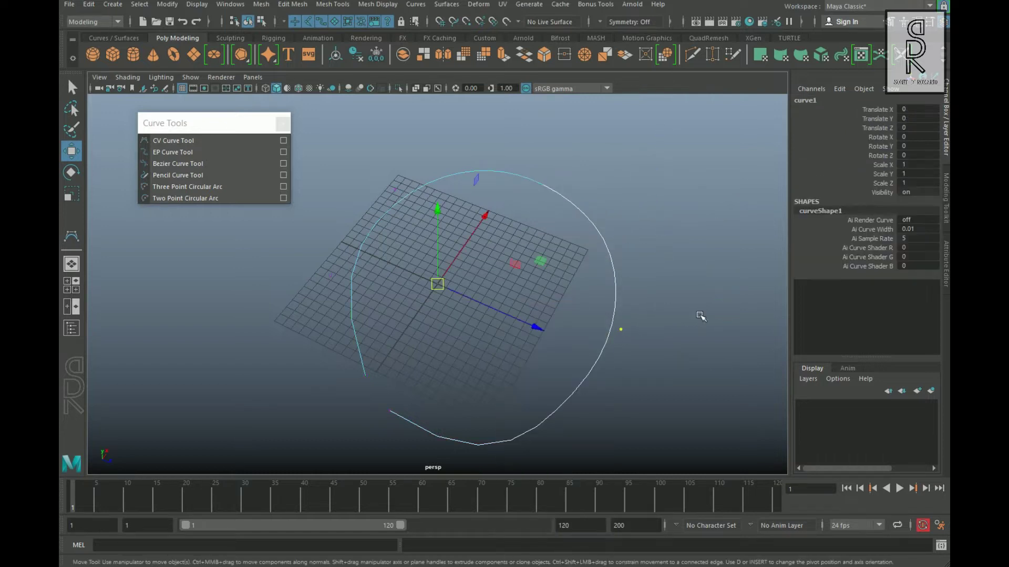
pyautogui.click(624, 347)
pyautogui.moveTo(600, 310); pyautogui.dragTo(666, 336)
pyautogui.keyDown('alt'); pyautogui.moveTo(602, 414); pyautogui.dragTo(565, 370); pyautogui.keyUp('alt')
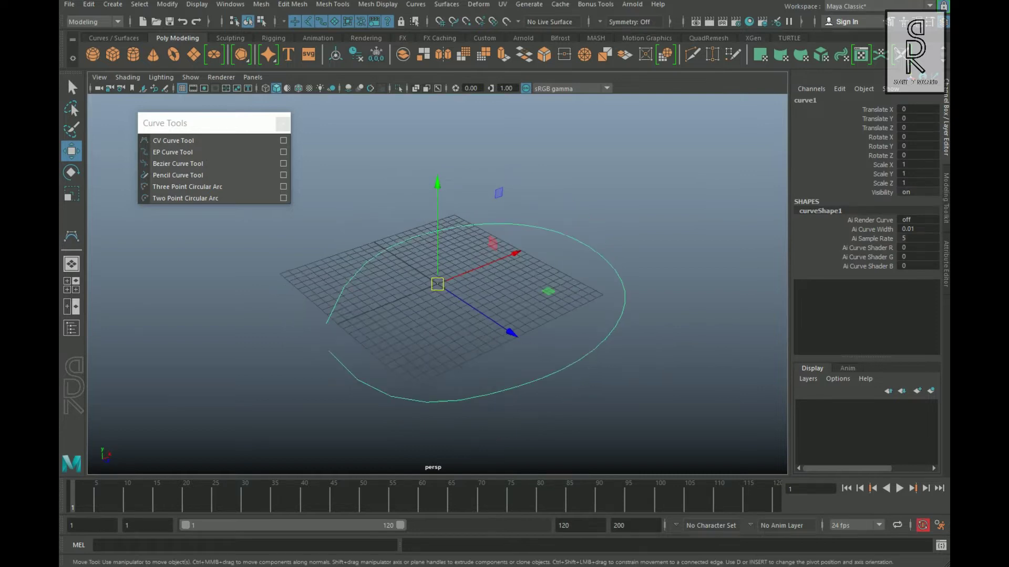
pyautogui.keyDown('alt'); pyautogui.moveTo(565, 370); pyautogui.dragTo(595, 403, button='right'); pyautogui.keyUp('alt')
pyautogui.click(591, 411)
pyautogui.moveTo(588, 360); pyautogui.dragTo(671, 383)
pyautogui.press('Delete')
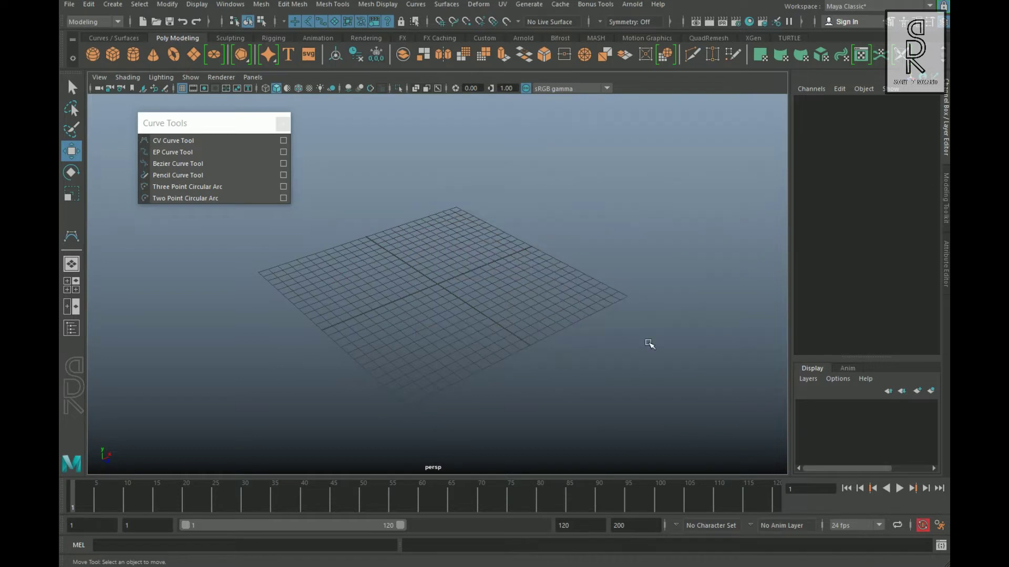
# Step: Switch from the perspective view to a maximized front view, leaving drawing room above the horizontal axis
pyautogui.press('space')
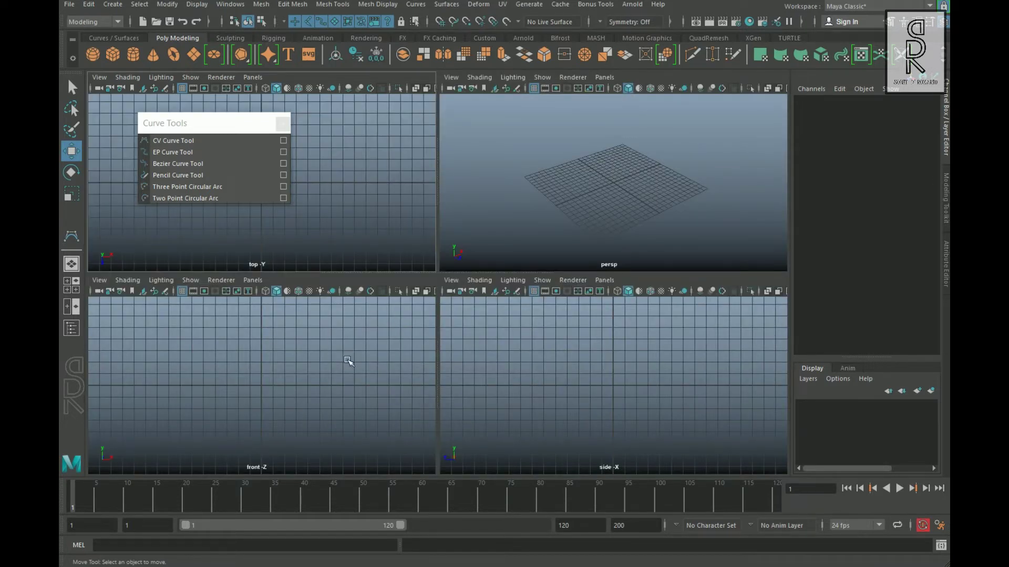
pyautogui.press('space')
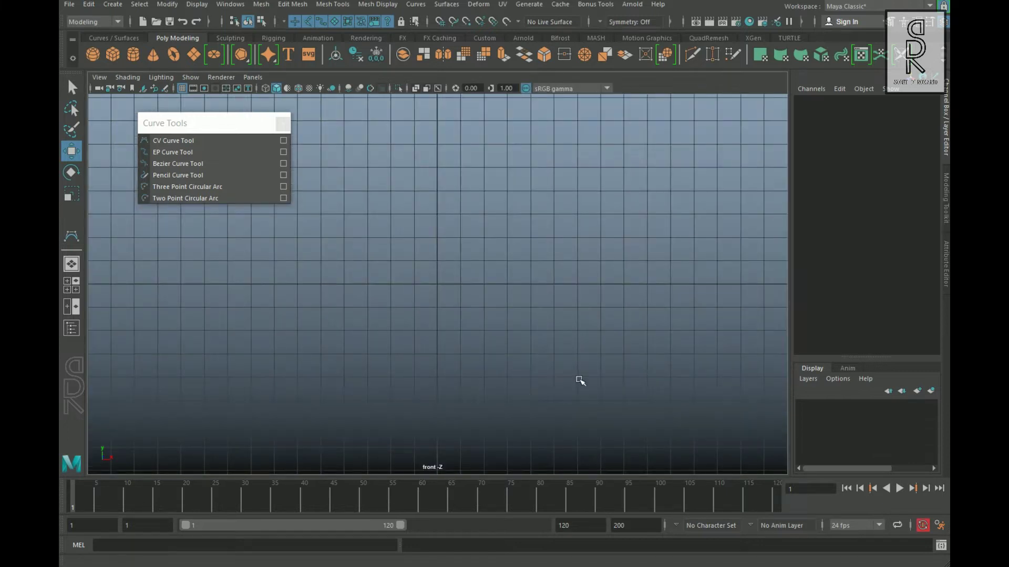
pyautogui.moveTo(563, 363)
pyautogui.keyDown('alt'); pyautogui.mouseDown(button='right')
pyautogui.moveTo(568, 378)
pyautogui.moveTo(548, 372)
pyautogui.mouseUp(button='right'); pyautogui.keyUp('alt')
pyautogui.keyDown('alt'); pyautogui.moveTo(548, 369); pyautogui.dragTo(555, 426, button='middle'); pyautogui.keyUp('alt')
# Step: Draw a vase half-profile with eight control vertices using the CV Curve Tool, from the rim down to the vertical axis, and complete it
pyautogui.click(184, 198)
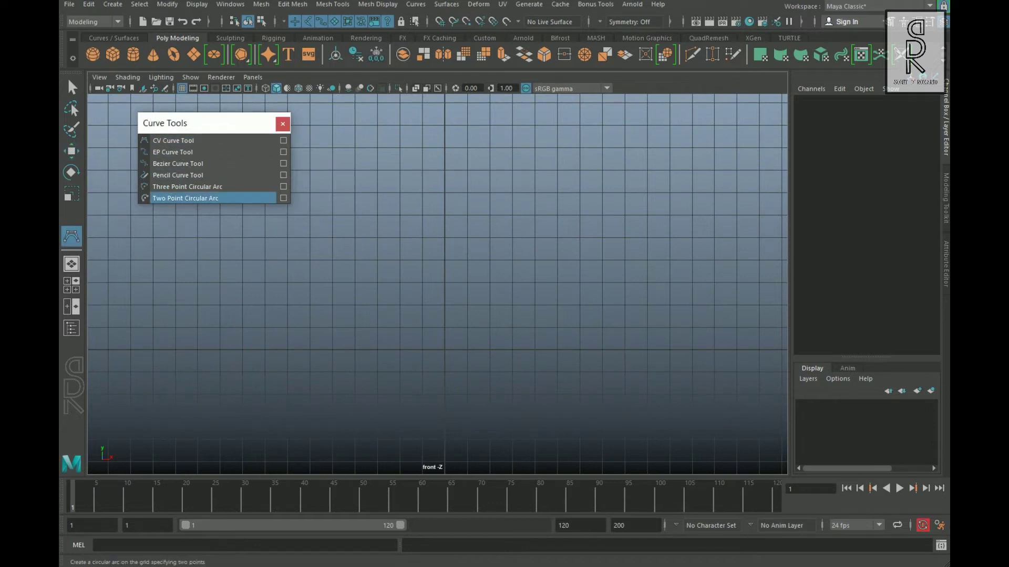
pyautogui.keyDown('alt'); pyautogui.moveTo(543, 333); pyautogui.dragTo(519, 399, button='middle'); pyautogui.keyUp('alt')
pyautogui.hotkey('ctrl', 'z')
pyautogui.click(488, 102)
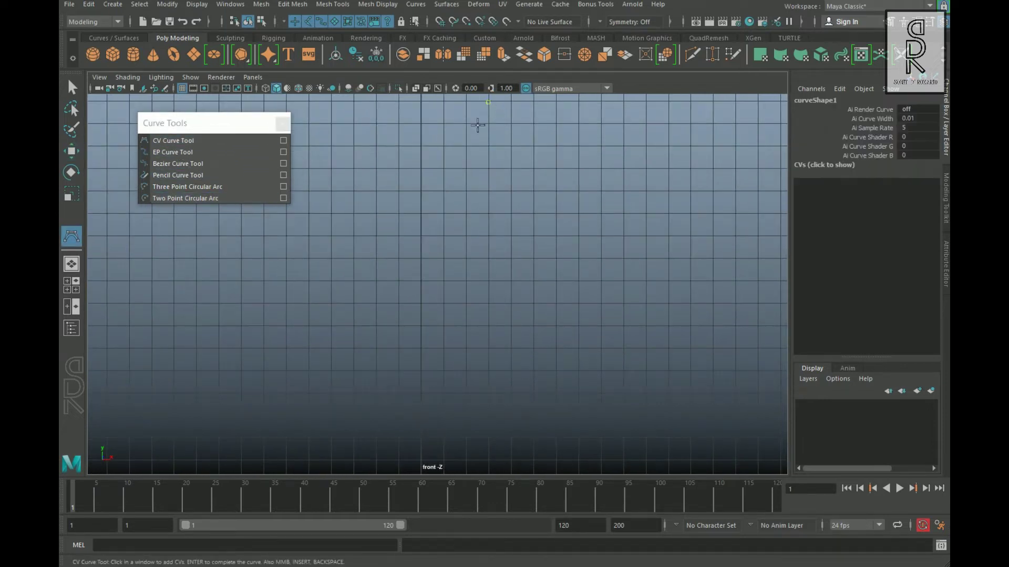
pyautogui.click(420, 148)
pyautogui.click(487, 193)
pyautogui.click(579, 323)
pyautogui.click(561, 381)
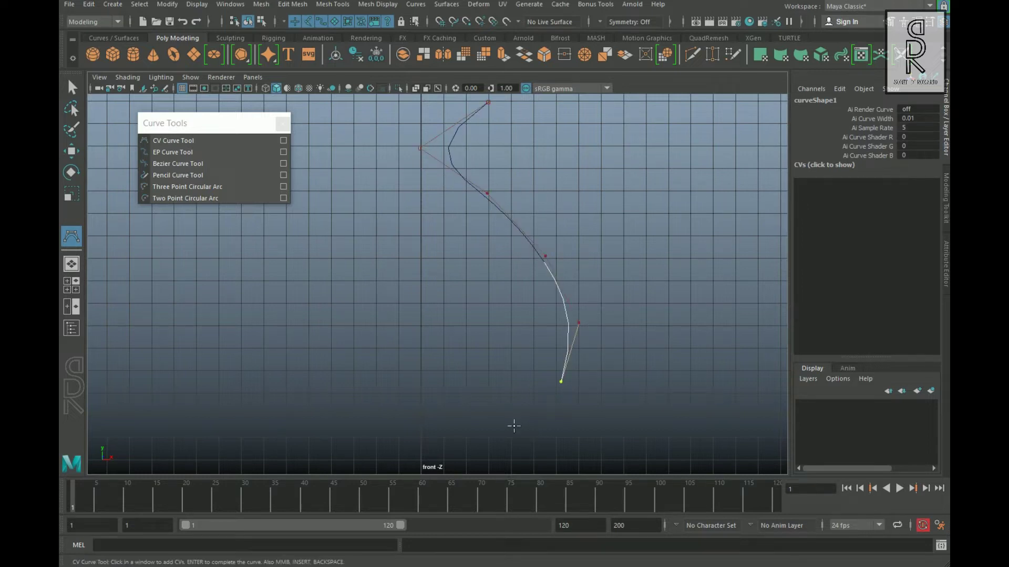
pyautogui.click(505, 417)
pyautogui.click(422, 417)
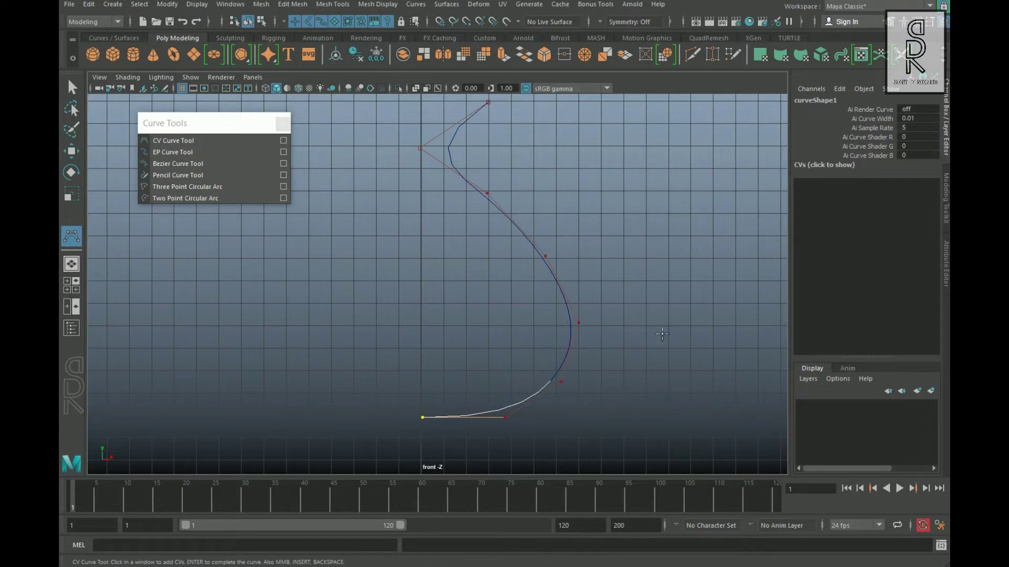
pyautogui.keyDown('alt'); pyautogui.moveTo(632, 267); pyautogui.dragTo(652, 267, button='middle'); pyautogui.keyUp('alt')
pyautogui.keyDown('alt'); pyautogui.moveTo(683, 278); pyautogui.dragTo(680, 283, button='right'); pyautogui.keyUp('alt')
pyautogui.keyDown('alt'); pyautogui.moveTo(680, 283); pyautogui.dragTo(679, 292, button='middle'); pyautogui.keyUp('alt')
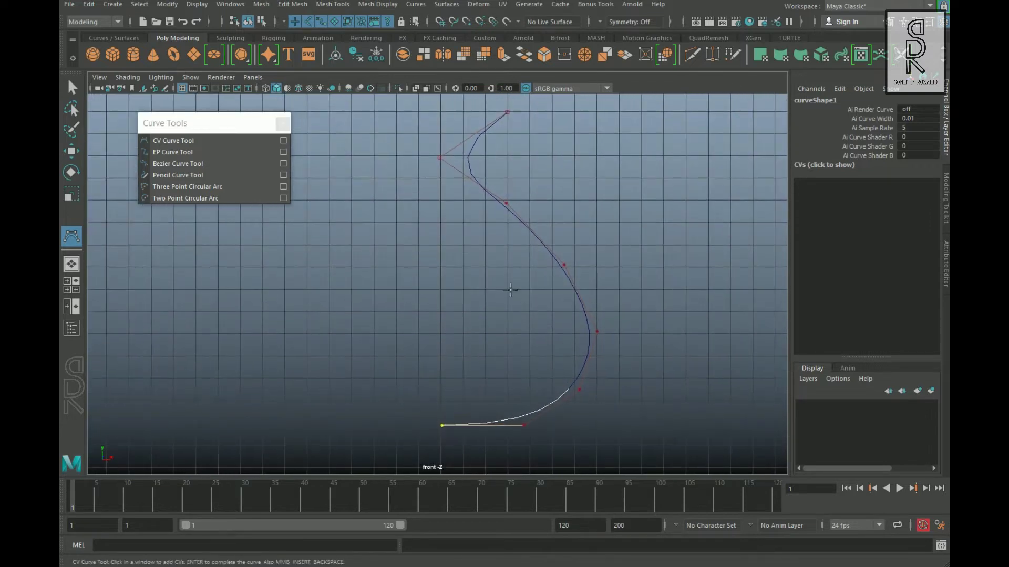
pyautogui.press('w')
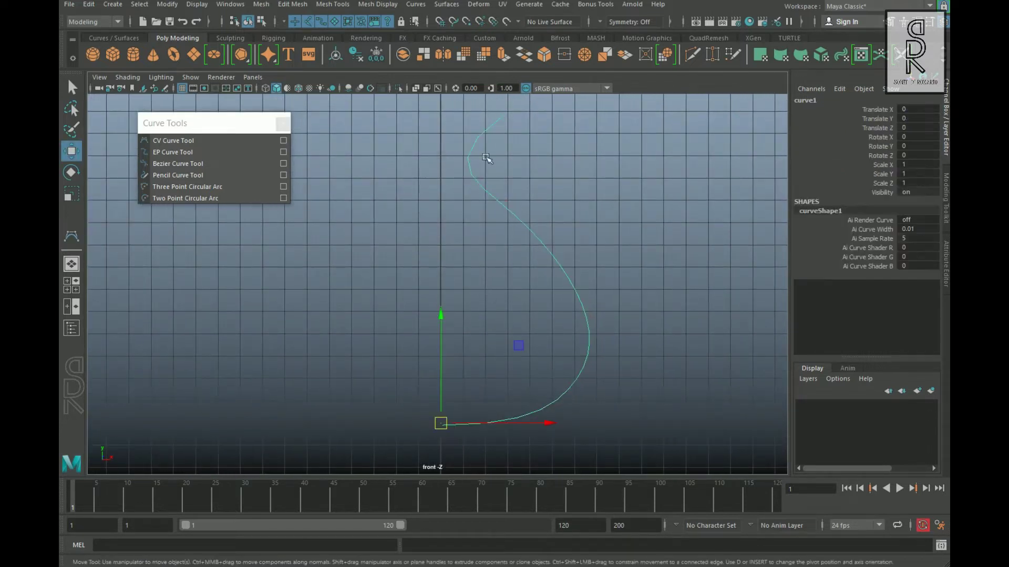
# Step: Show the profile curve's control vertices and narrow the rim and neck by moving the rim end inward and the vertex below the neck inward and down
pyautogui.moveTo(477, 193); pyautogui.dragTo(405, 181, button='right')
pyautogui.click(436, 154)
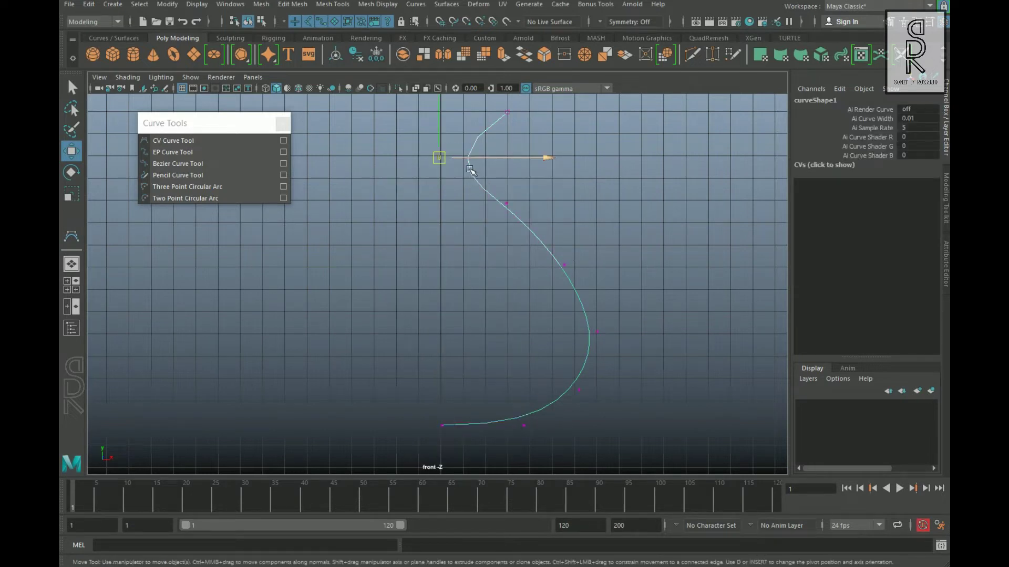
pyautogui.click(503, 110)
pyautogui.click(505, 204)
pyautogui.moveTo(505, 204); pyautogui.dragTo(488, 220)
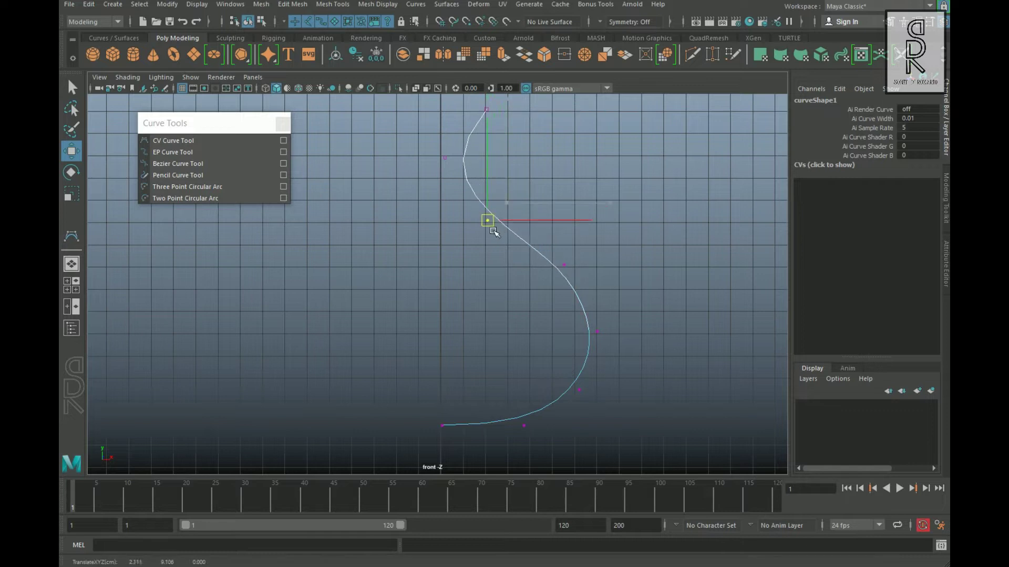
# Step: Raise the curve's shoulder and belly vertices slightly, nudge the lower belly vertex outward, and return the curve to object mode
pyautogui.click(564, 265)
pyautogui.moveTo(564, 266); pyautogui.dragTo(560, 254)
pyautogui.click(597, 331)
pyautogui.moveTo(597, 332); pyautogui.dragTo(609, 328)
pyautogui.click(578, 390)
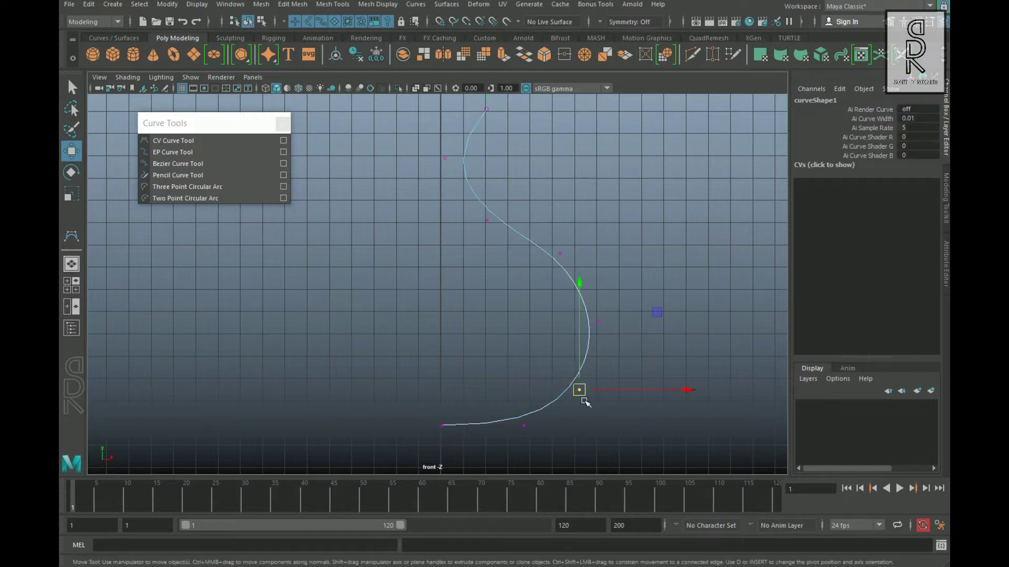
pyautogui.moveTo(579, 391); pyautogui.dragTo(586, 390)
pyautogui.click(524, 425)
pyautogui.moveTo(475, 212); pyautogui.dragTo(619, 156, button='right')
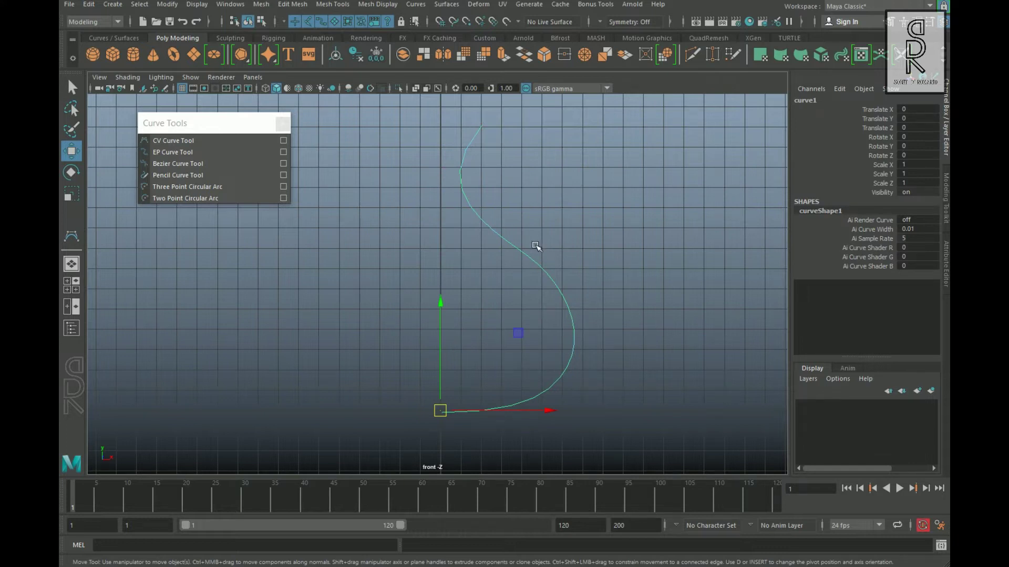
# Step: Revolve the profile curve into a vase surface around the vertical axis and clear the selection
pyautogui.click(447, 5)
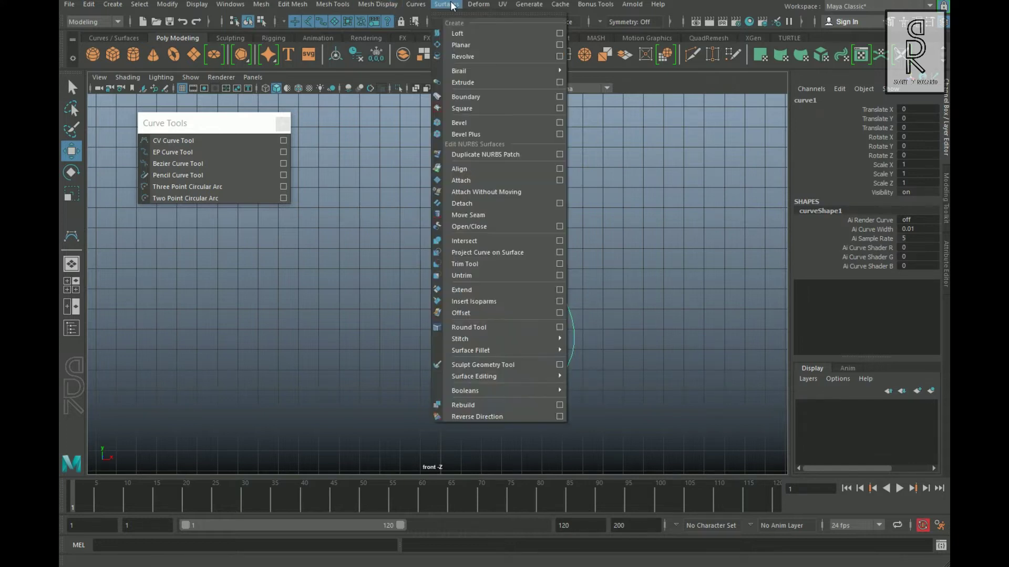
pyautogui.click(484, 56)
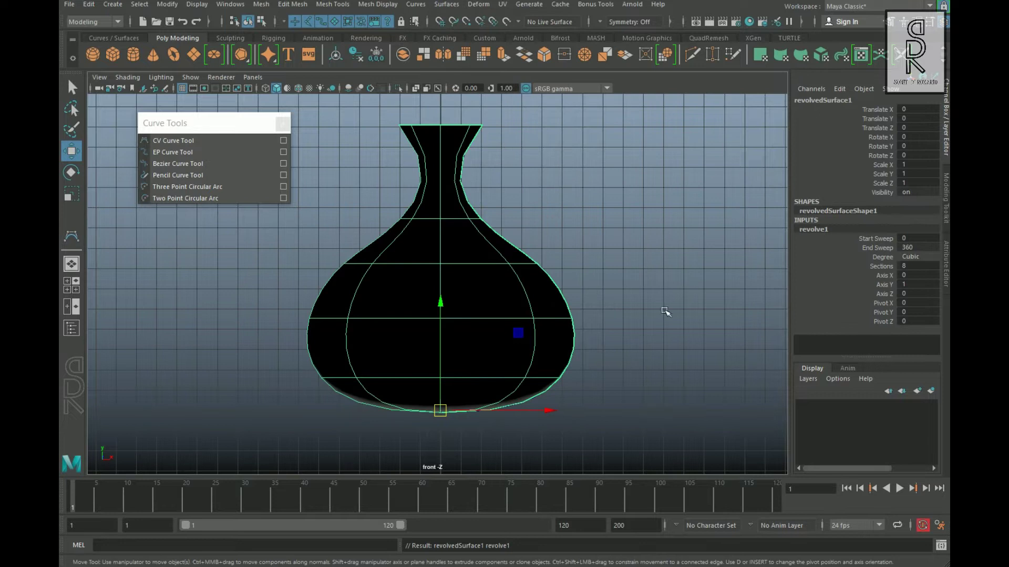
pyautogui.click(662, 281)
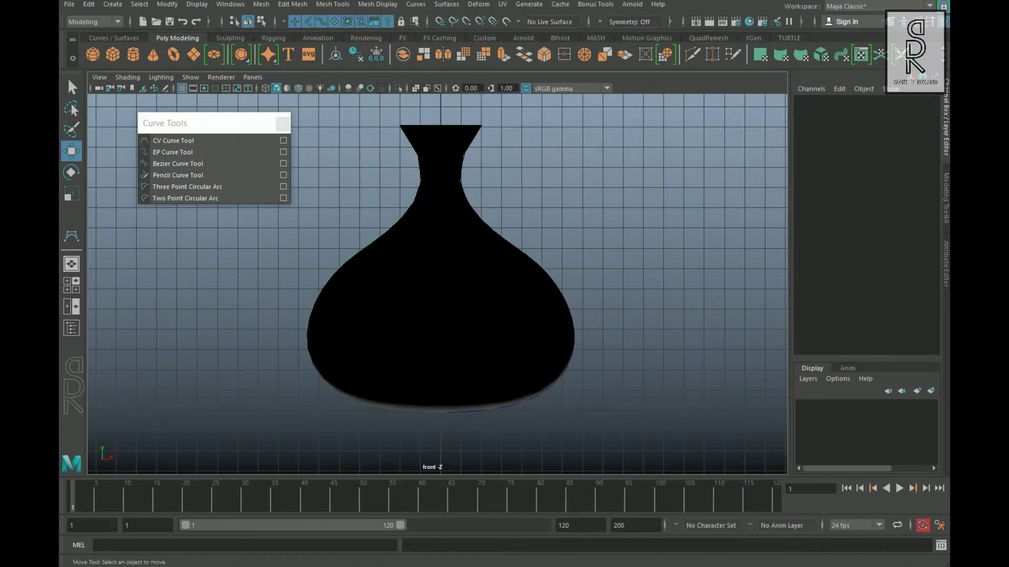
# Step: Examine the revolved vase from above and from the side in the perspective view, and return to the front view
pyautogui.press('space')
pyautogui.press('space')
pyautogui.keyDown('alt'); pyautogui.moveTo(654, 278); pyautogui.dragTo(568, 310); pyautogui.keyUp('alt')
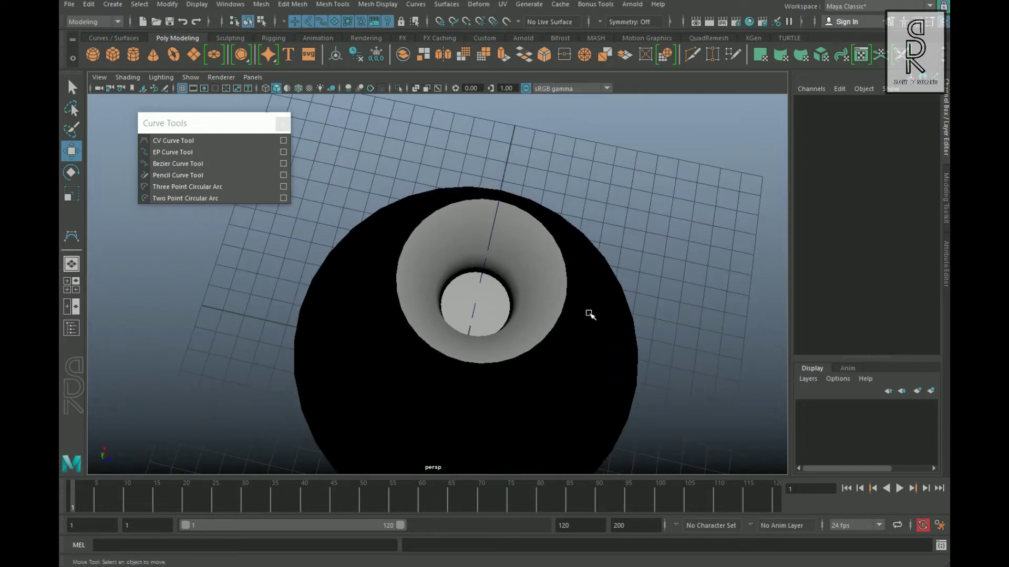
pyautogui.keyDown('alt'); pyautogui.moveTo(647, 363); pyautogui.dragTo(556, 277); pyautogui.keyUp('alt')
pyautogui.press('space')
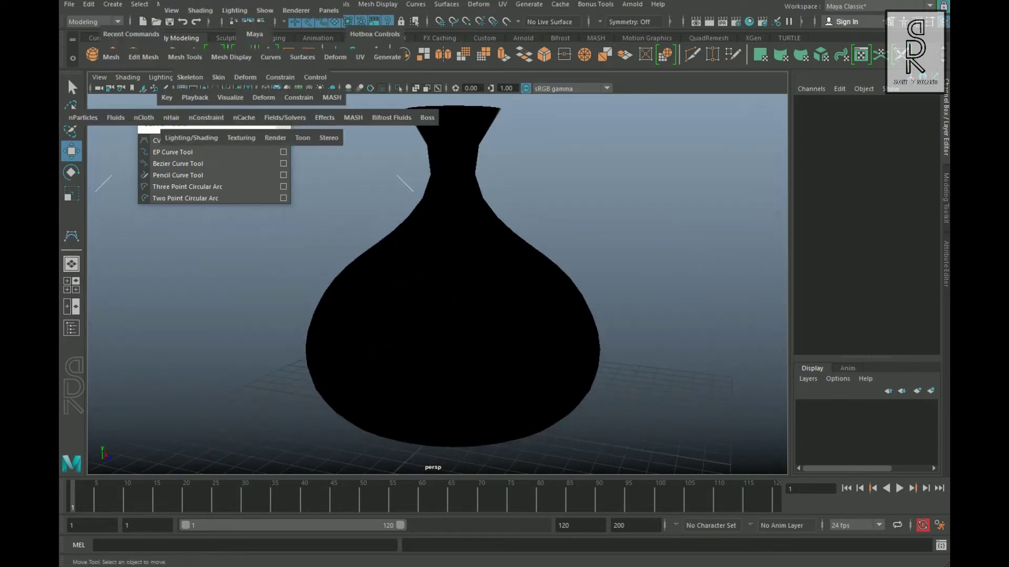
pyautogui.press('space')
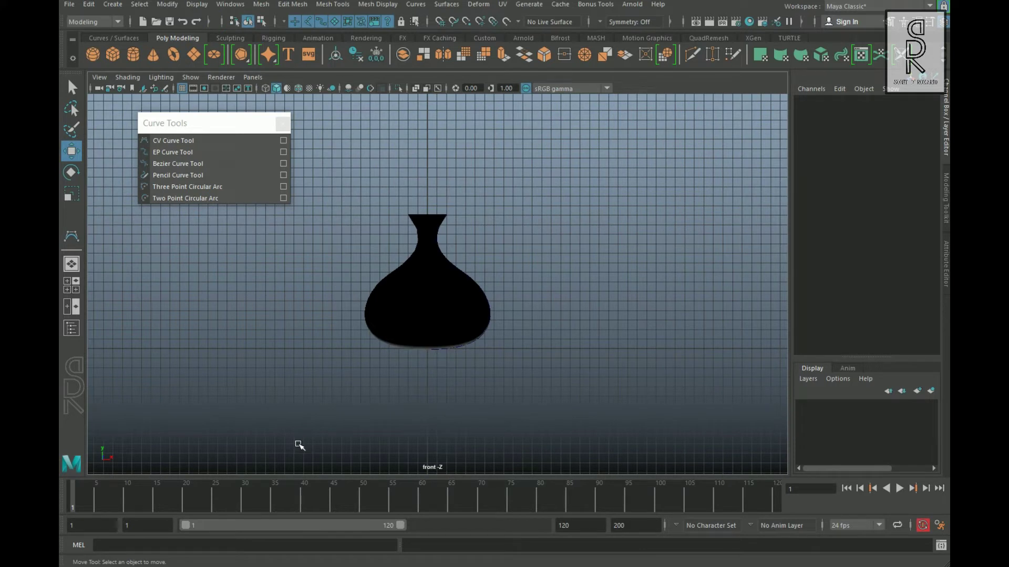
pyautogui.keyDown('alt'); pyautogui.moveTo(611, 379); pyautogui.dragTo(499, 328); pyautogui.keyUp('alt')
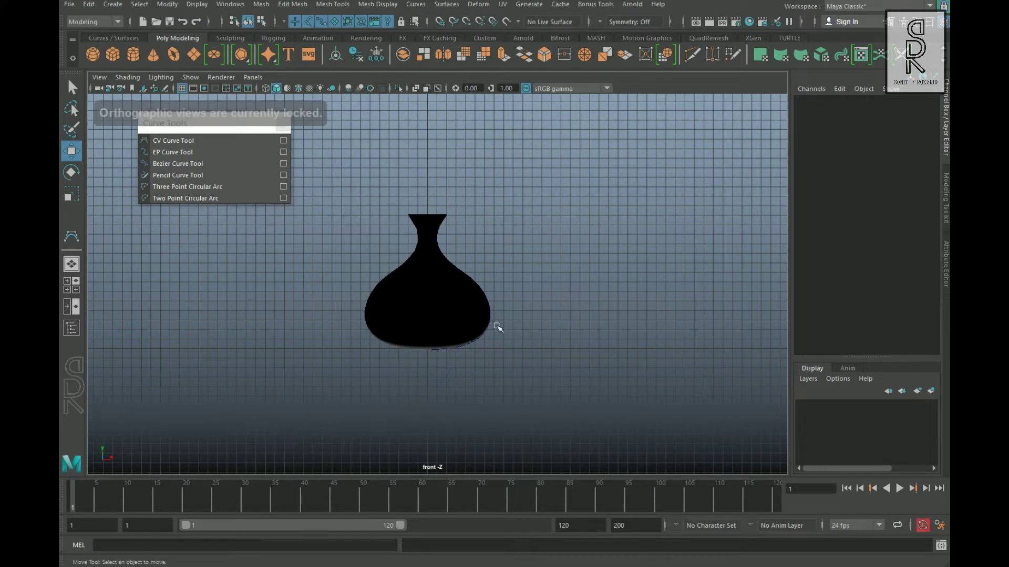
pyautogui.click(475, 308)
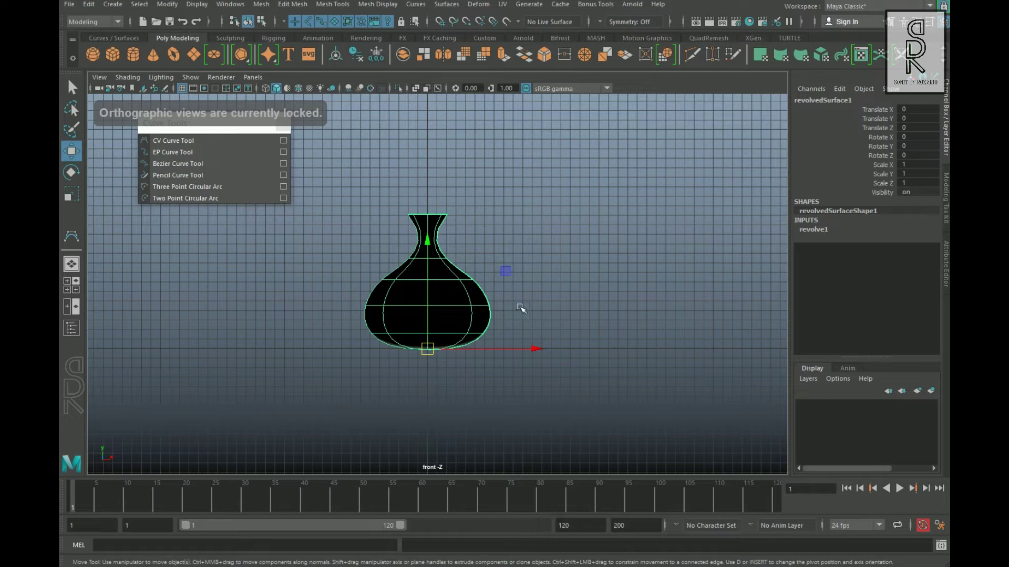
pyautogui.click(628, 394)
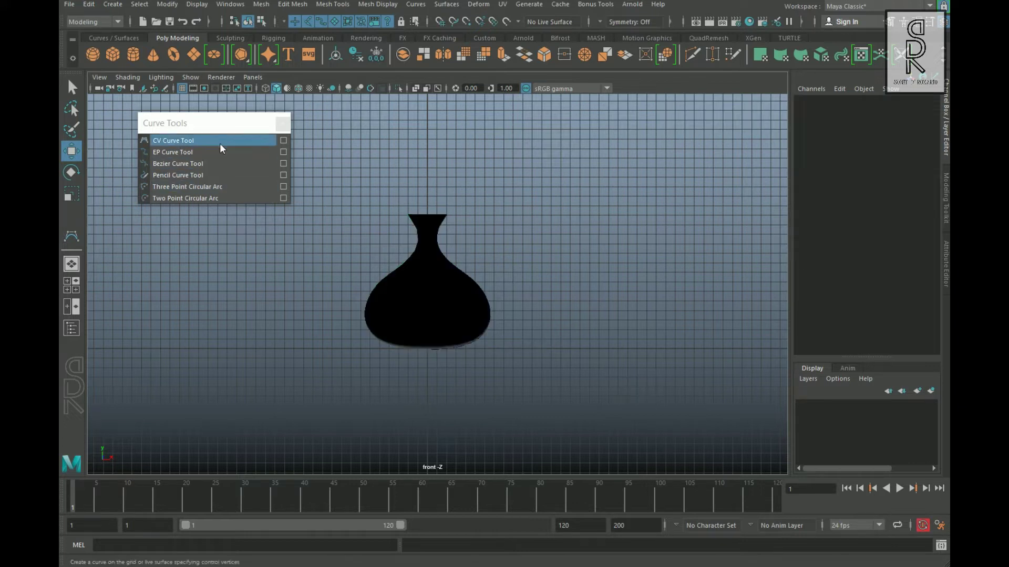
# Step: Draw a second vase half-profile with eight control vertices beside the vase using the CV Curve Tool, away from the vertical axis, and complete it
pyautogui.click(205, 140)
pyautogui.keyDown('alt'); pyautogui.moveTo(666, 419); pyautogui.dragTo(558, 415, button='middle'); pyautogui.keyUp('alt')
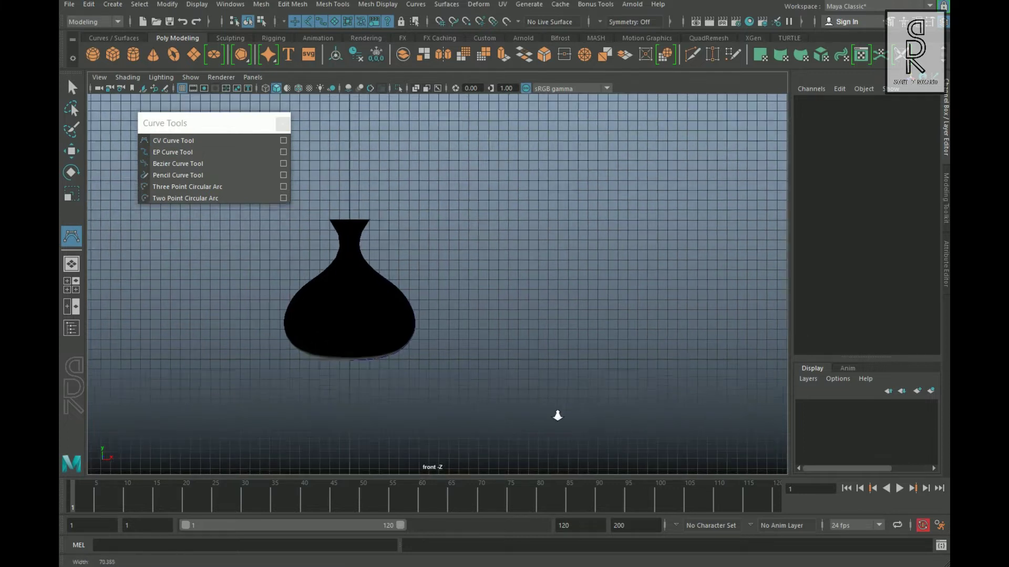
pyautogui.scroll(2, 557, 416)
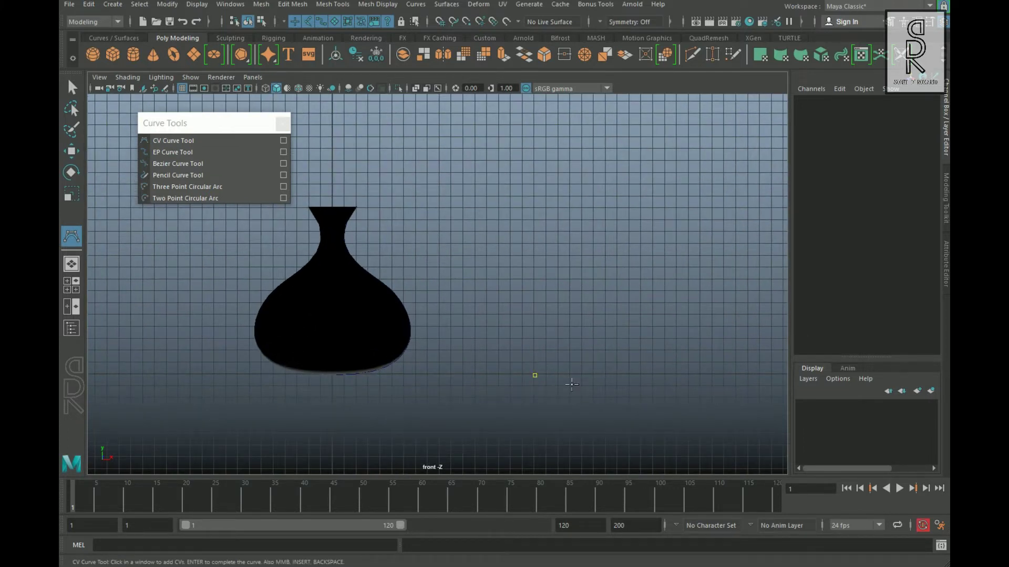
pyautogui.click(591, 350)
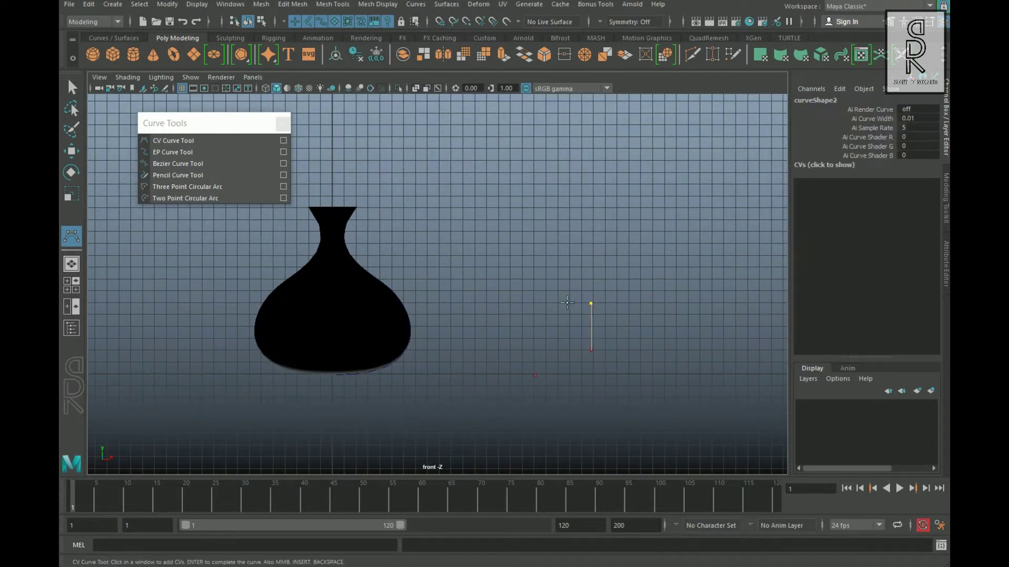
pyautogui.click(554, 292)
pyautogui.click(502, 260)
pyautogui.click(495, 220)
pyautogui.click(510, 184)
pyautogui.press('Return')
pyautogui.press('w')
# Step: Reshape the second curve by its control vertices into a flat base, a wider belly and a smoother neck, and return it to object mode
pyautogui.moveTo(557, 292); pyautogui.dragTo(534, 289, button='right')
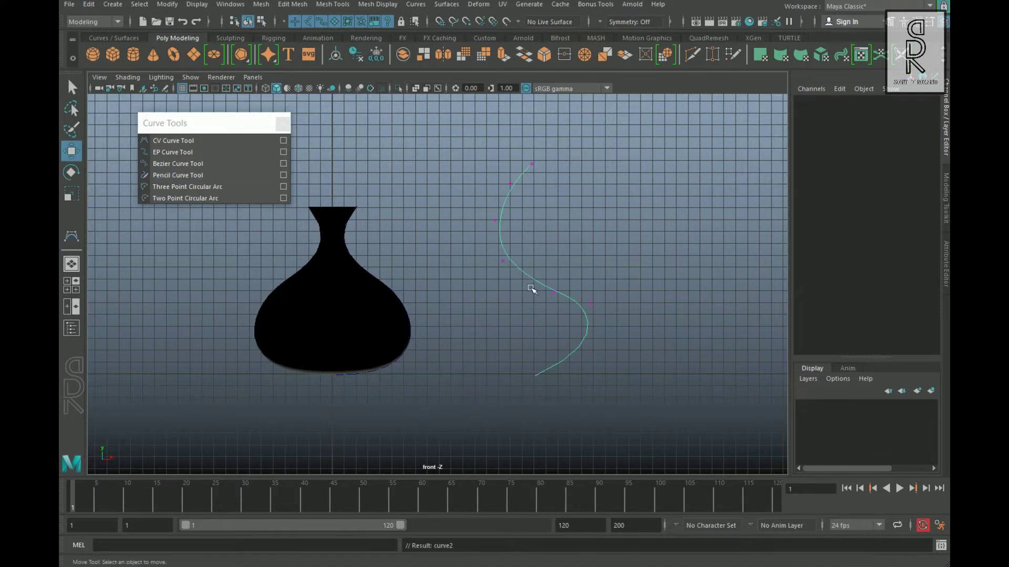
pyautogui.moveTo(591, 350); pyautogui.dragTo(592, 367)
pyautogui.moveTo(506, 360); pyautogui.dragTo(549, 386)
pyautogui.moveTo(534, 375); pyautogui.dragTo(508, 375)
pyautogui.moveTo(700, 303); pyautogui.dragTo(719, 303)
pyautogui.moveTo(528, 276); pyautogui.dragTo(545, 260)
pyautogui.moveTo(499, 174)
pyautogui.mouseDown()
pyautogui.moveTo(522, 194)
pyautogui.moveTo(513, 183)
pyautogui.mouseUp()
pyautogui.moveTo(522, 239); pyautogui.dragTo(543, 260)
pyautogui.moveTo(610, 303); pyautogui.dragTo(619, 319)
pyautogui.moveTo(580, 356); pyautogui.dragTo(583, 380)
pyautogui.moveTo(502, 208); pyautogui.dragTo(522, 228)
pyautogui.moveTo(523, 229); pyautogui.dragTo(653, 224, button='right')
pyautogui.click(754, 301)
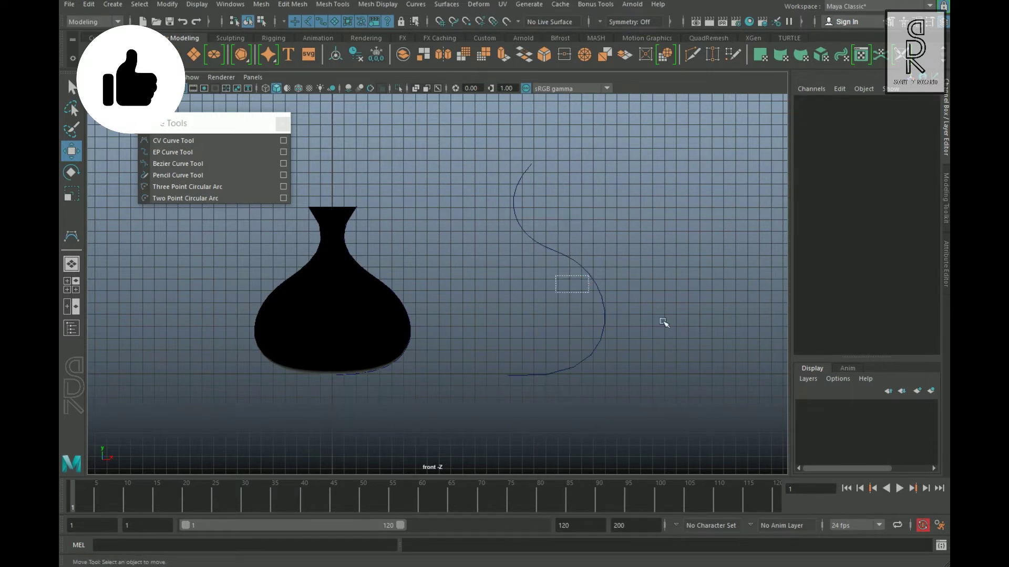
# Step: Try revolving the second curve and examine the resulting surface around the vase from above in the perspective view
pyautogui.moveTo(664, 323); pyautogui.dragTo(663, 322)
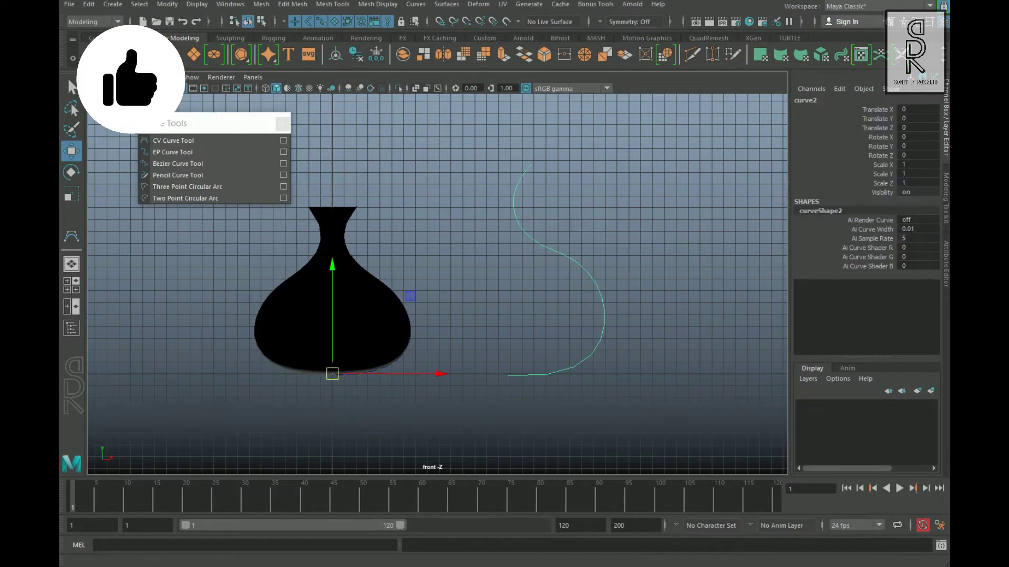
pyautogui.click(446, 4)
pyautogui.click(484, 55)
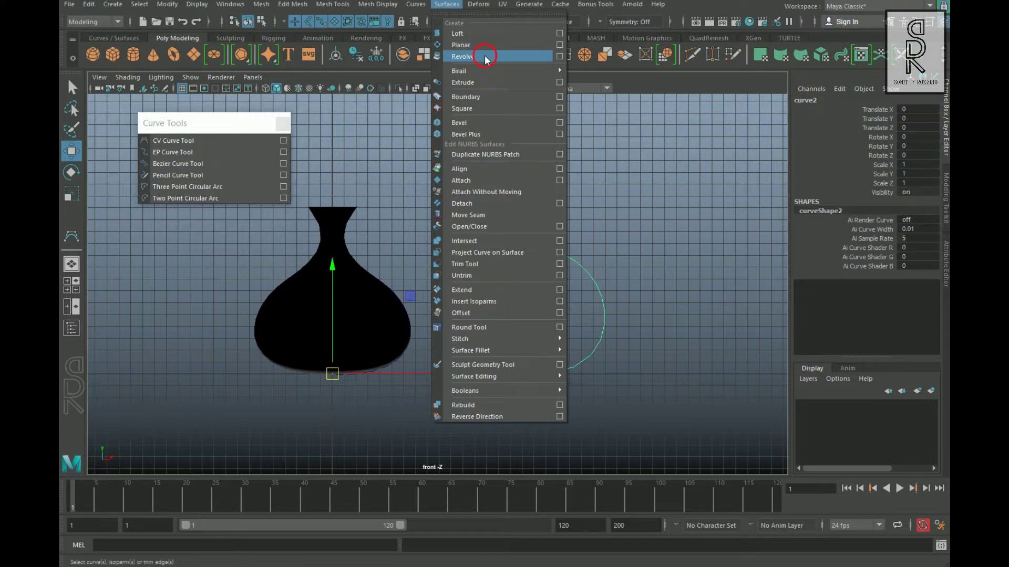
pyautogui.press('space')
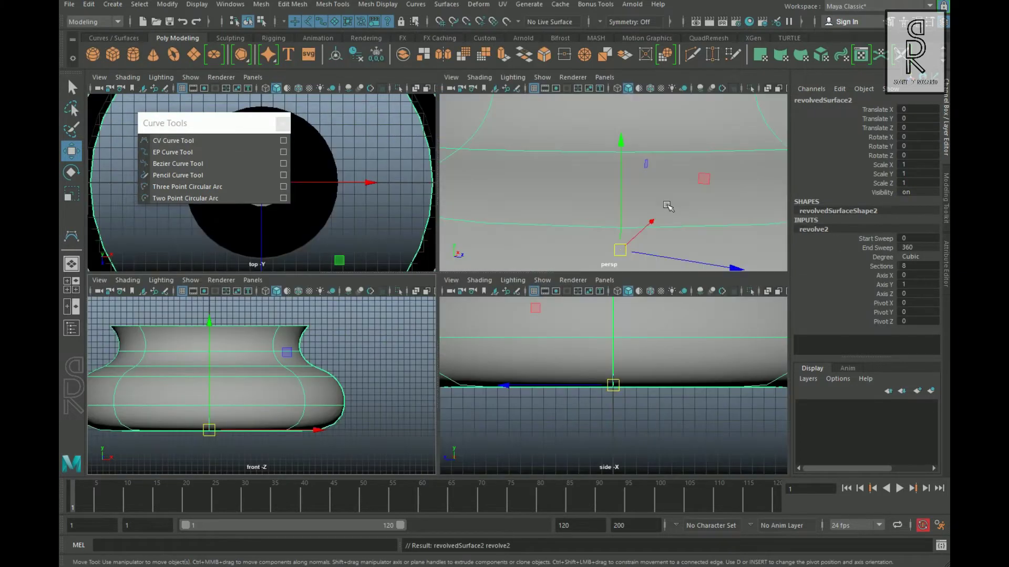
pyautogui.press('space')
pyautogui.keyDown('alt'); pyautogui.moveTo(664, 230); pyautogui.dragTo(504, 263, button='right'); pyautogui.keyUp('alt')
pyautogui.keyDown('alt'); pyautogui.moveTo(504, 263); pyautogui.dragTo(483, 320); pyautogui.keyUp('alt')
pyautogui.keyDown('alt'); pyautogui.moveTo(501, 272); pyautogui.dragTo(614, 404); pyautogui.keyUp('alt')
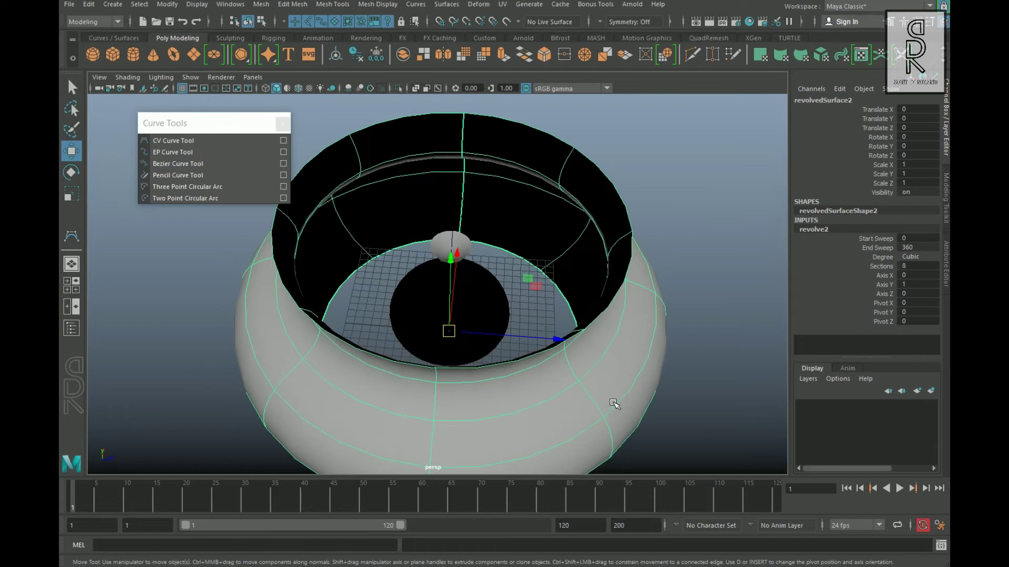
# Step: Undo the revolve of the second curve and return to the front view
pyautogui.hotkey('ctrl', 'z')
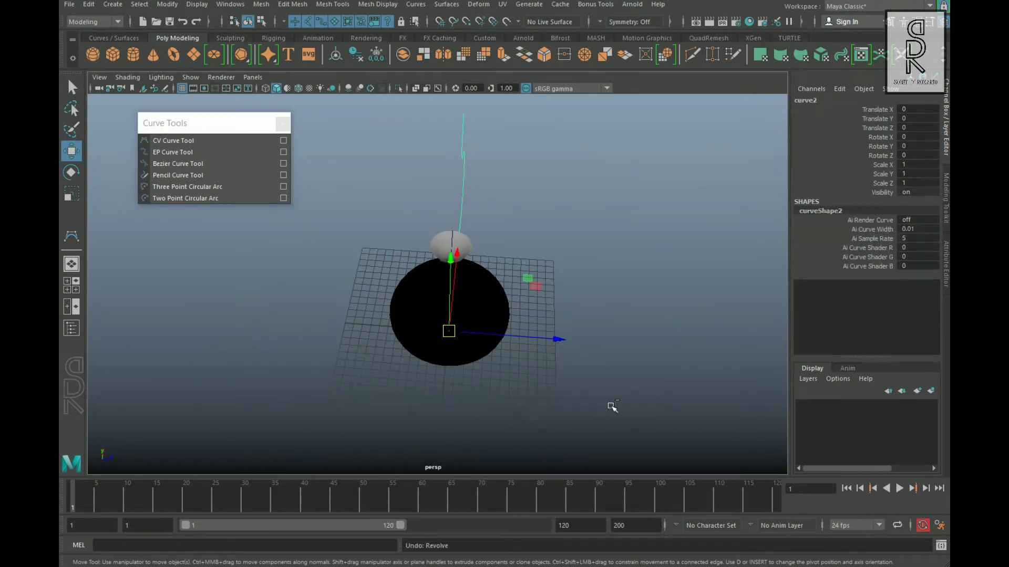
pyautogui.press('space')
pyautogui.moveTo(542, 381); pyautogui.dragTo(544, 421)
pyautogui.keyDown('alt'); pyautogui.moveTo(606, 389); pyautogui.dragTo(686, 431); pyautogui.keyUp('alt')
pyautogui.click(685, 430)
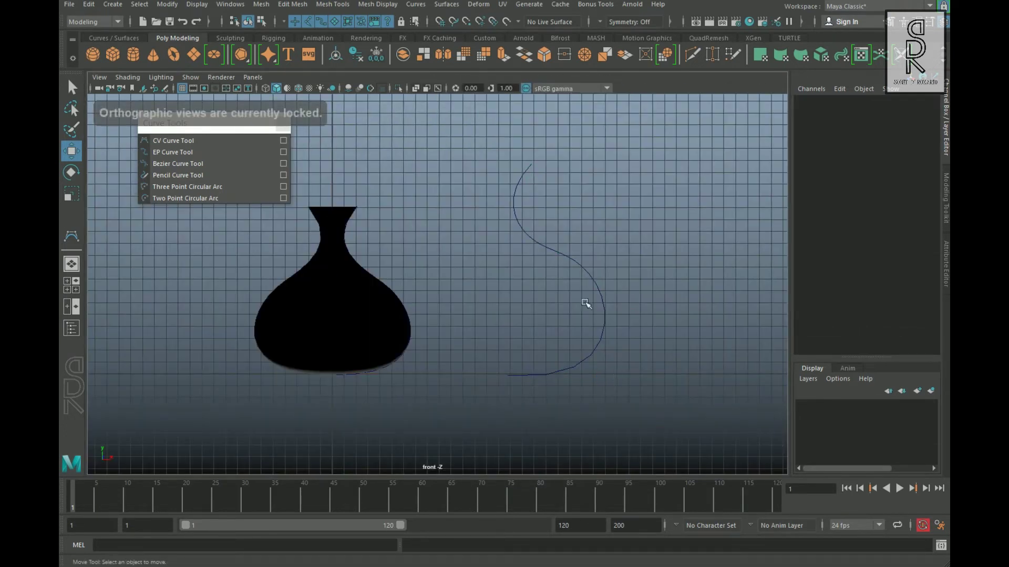
# Step: Draw a third, shorter curve with seven control vertices beyond the second curve using the CV Curve Tool, and complete it
pyautogui.moveTo(642, 371); pyautogui.dragTo(457, 341)
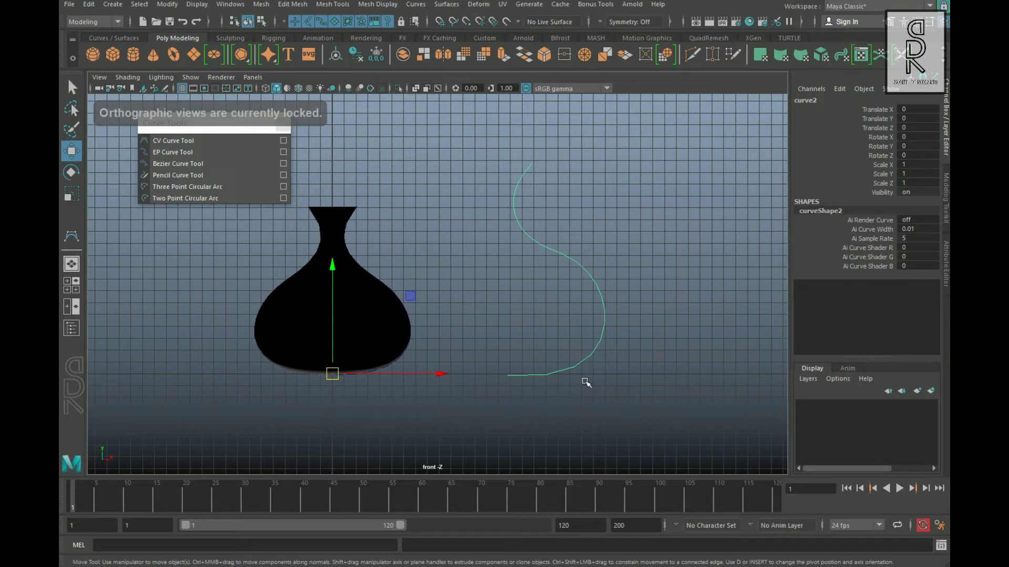
pyautogui.keyDown('alt'); pyautogui.moveTo(651, 377); pyautogui.dragTo(536, 364, button='middle'); pyautogui.keyUp('alt')
pyautogui.scroll(-1, 536, 364)
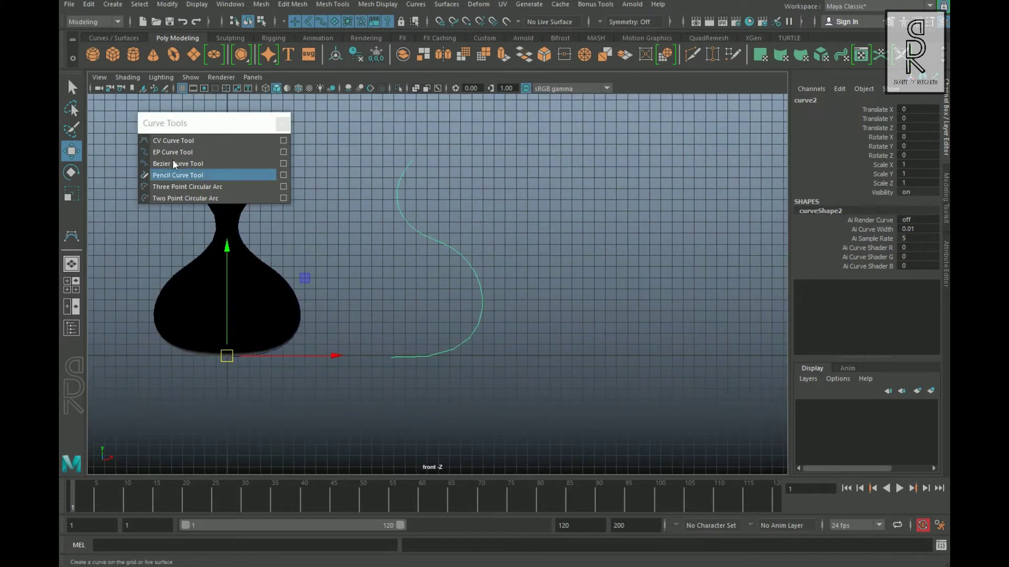
pyautogui.click(174, 140)
pyautogui.click(629, 159)
pyautogui.click(629, 189)
pyautogui.click(660, 215)
pyautogui.click(679, 254)
pyautogui.click(672, 284)
pyautogui.click(651, 313)
pyautogui.click(616, 322)
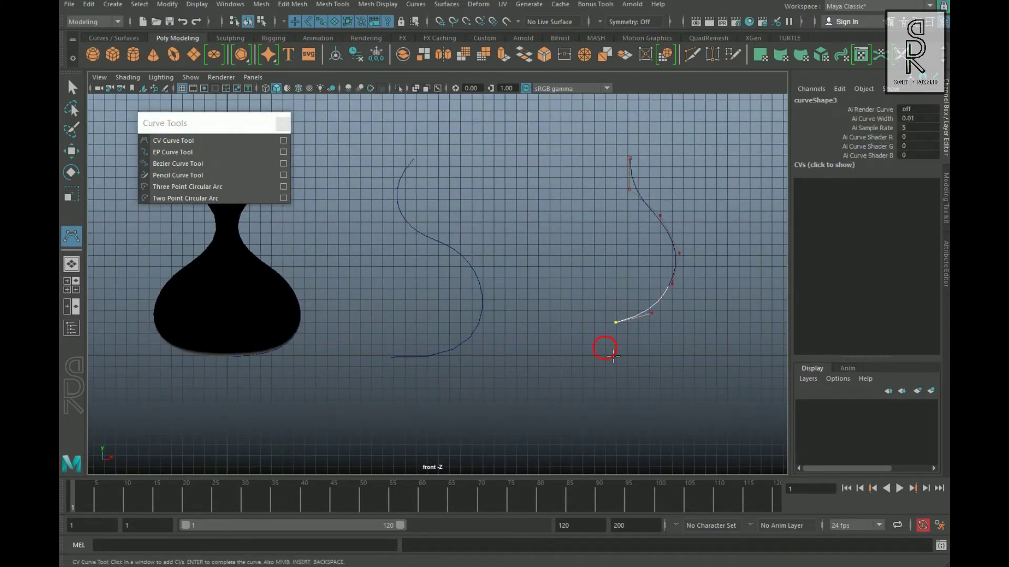
pyautogui.hotkey('ctrl', 'z')
pyautogui.press('w')
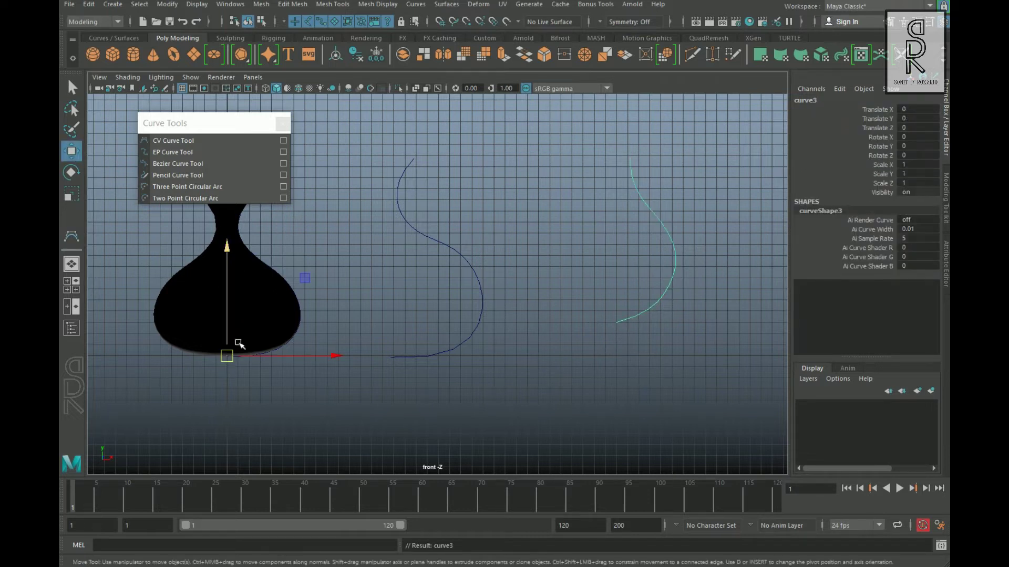
# Step: Assign the first revolved vase to a new display layer and hide that layer
pyautogui.click(441, 250)
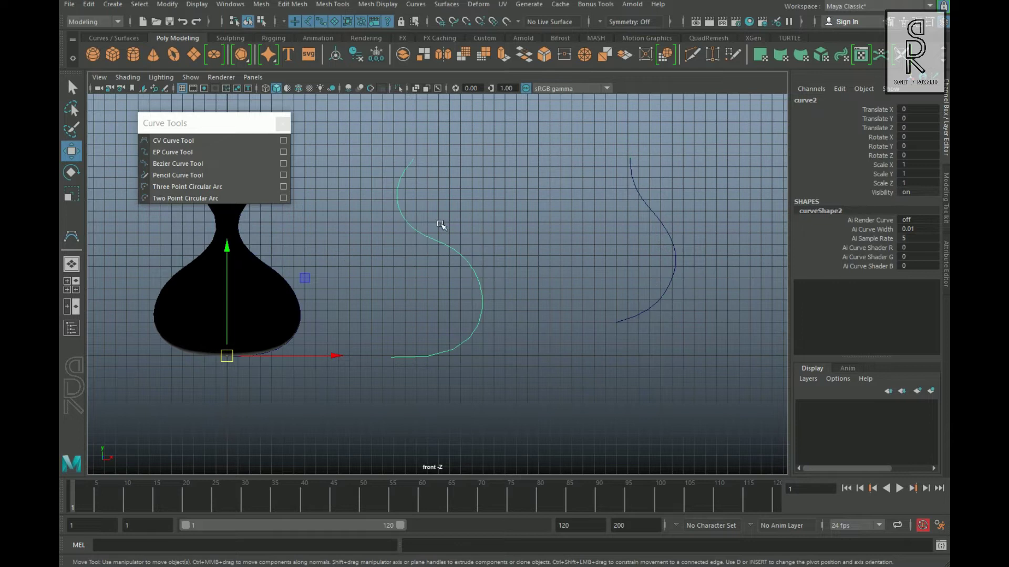
pyautogui.click(284, 317)
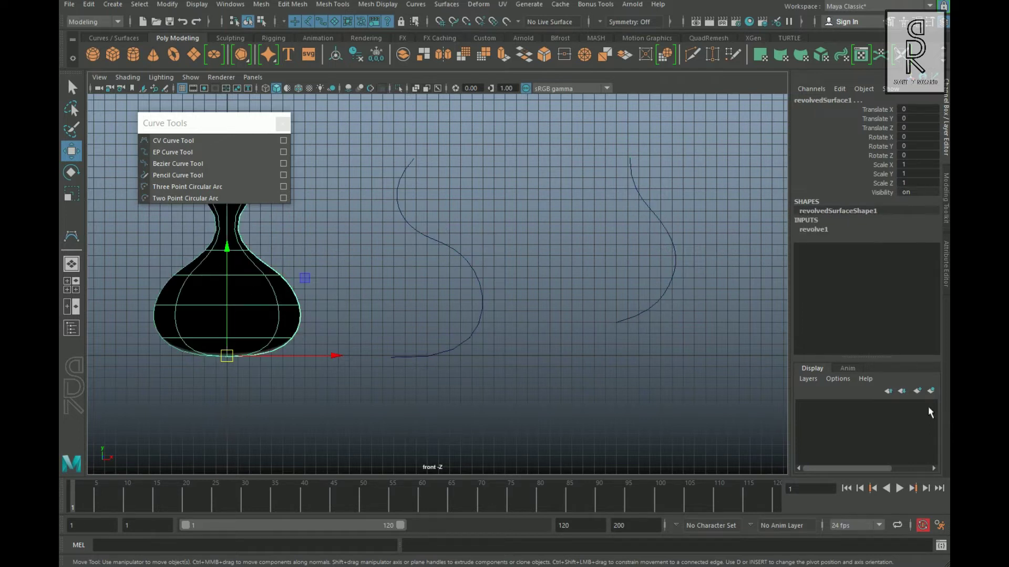
pyautogui.click(931, 390)
pyautogui.click(802, 406)
pyautogui.keyDown('alt'); pyautogui.moveTo(446, 318); pyautogui.dragTo(630, 328, button='middle'); pyautogui.keyUp('alt')
pyautogui.keyDown('alt'); pyautogui.moveTo(562, 388); pyautogui.dragTo(499, 352, button='right'); pyautogui.keyUp('alt')
pyautogui.keyDown('alt'); pyautogui.moveTo(497, 348); pyautogui.dragTo(395, 345, button='middle'); pyautogui.keyUp('alt')
# Step: Delete the third curve, the short one farthest from the centre
pyautogui.click(627, 378)
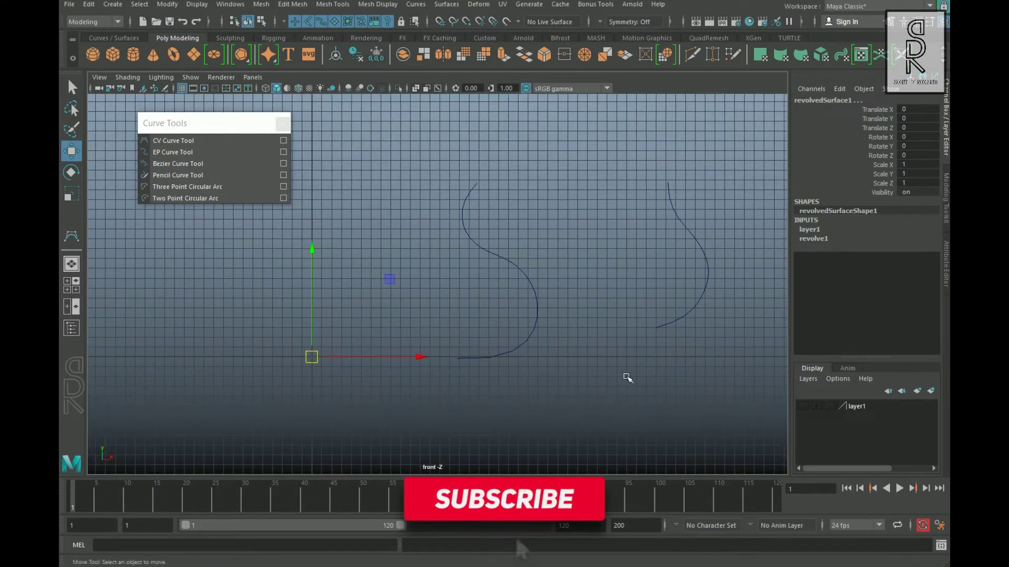
pyautogui.moveTo(653, 259); pyautogui.dragTo(743, 308)
pyautogui.press('Delete')
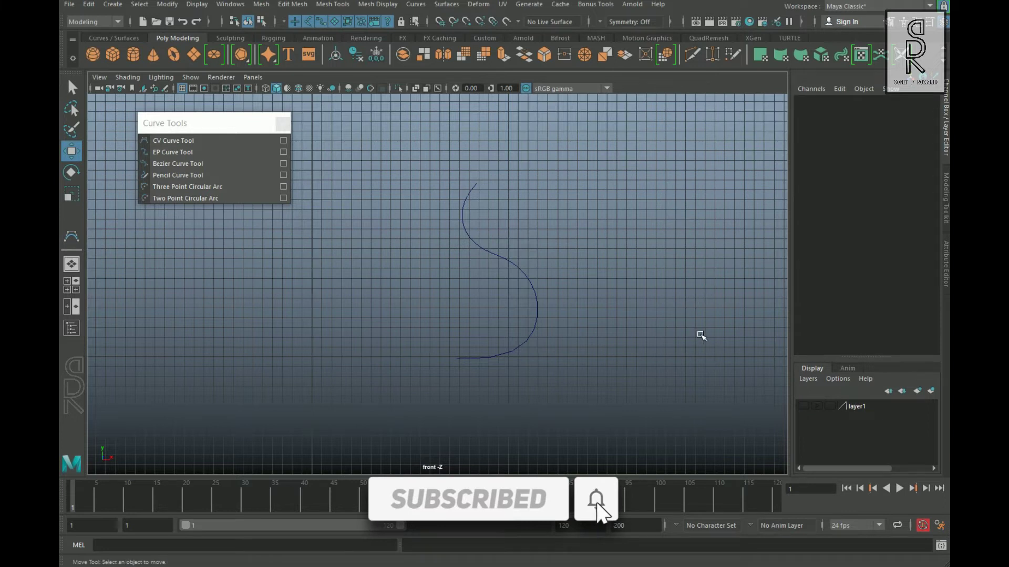
# Step: Move all control vertices of the second curve along the X axis until its base end meets the vertical centre line
pyautogui.click(535, 312)
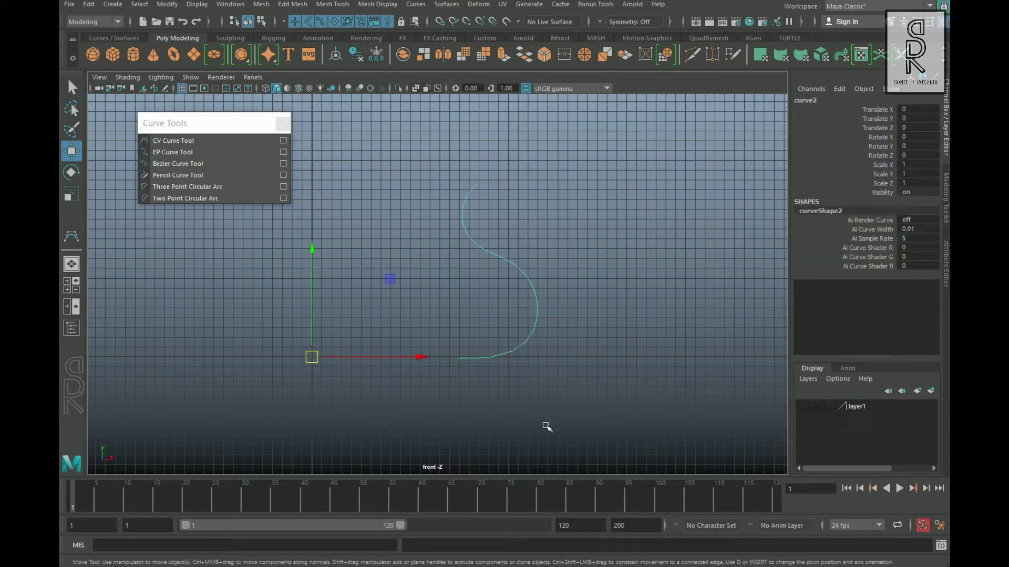
pyautogui.keyDown('alt'); pyautogui.moveTo(454, 415); pyautogui.dragTo(525, 414, button='middle'); pyautogui.keyUp('alt')
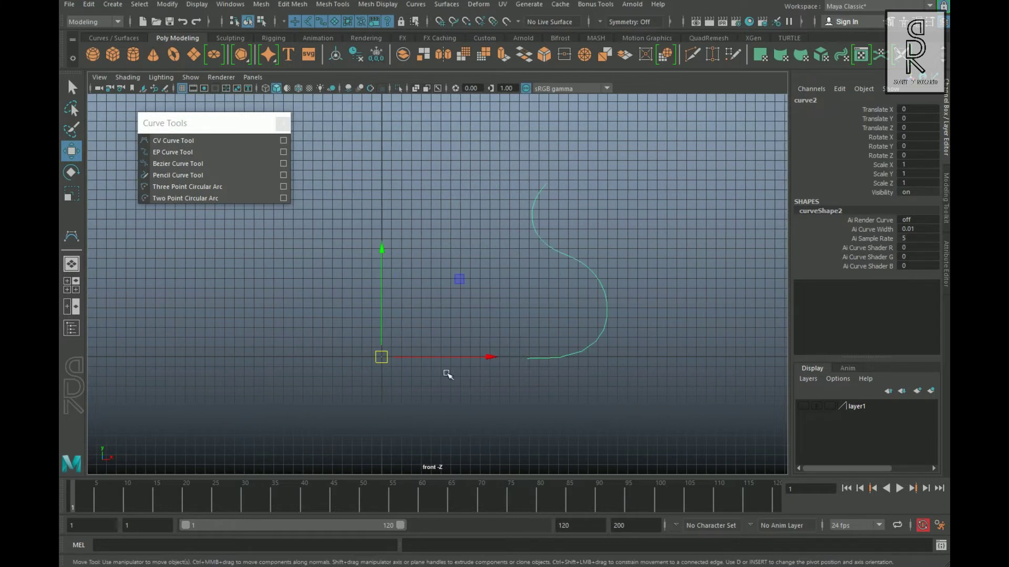
pyautogui.scroll(1, 448, 374)
pyautogui.moveTo(630, 308); pyautogui.dragTo(519, 293, button='right')
pyautogui.moveTo(502, 155); pyautogui.dragTo(708, 426)
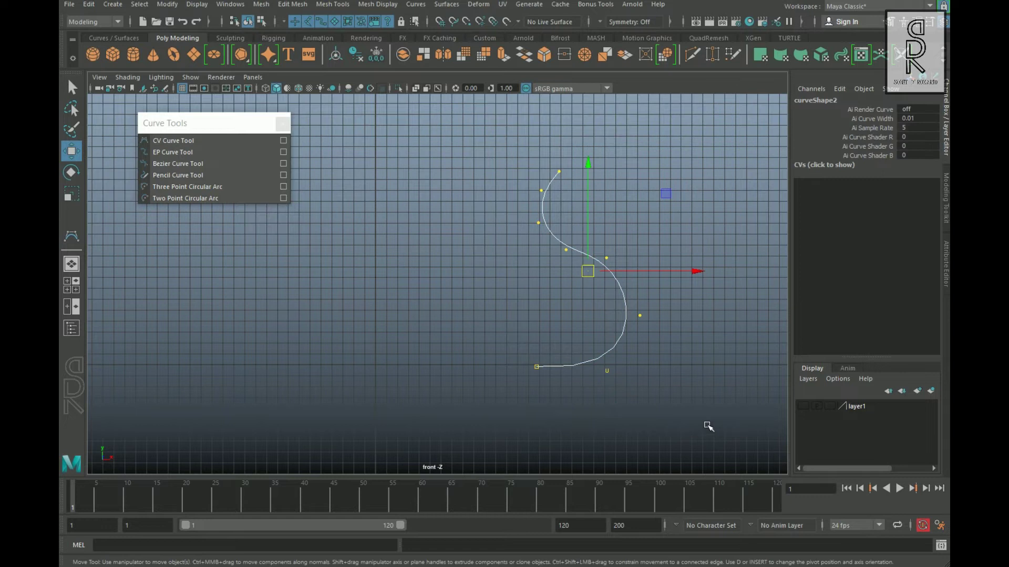
pyautogui.moveTo(704, 276); pyautogui.dragTo(544, 279)
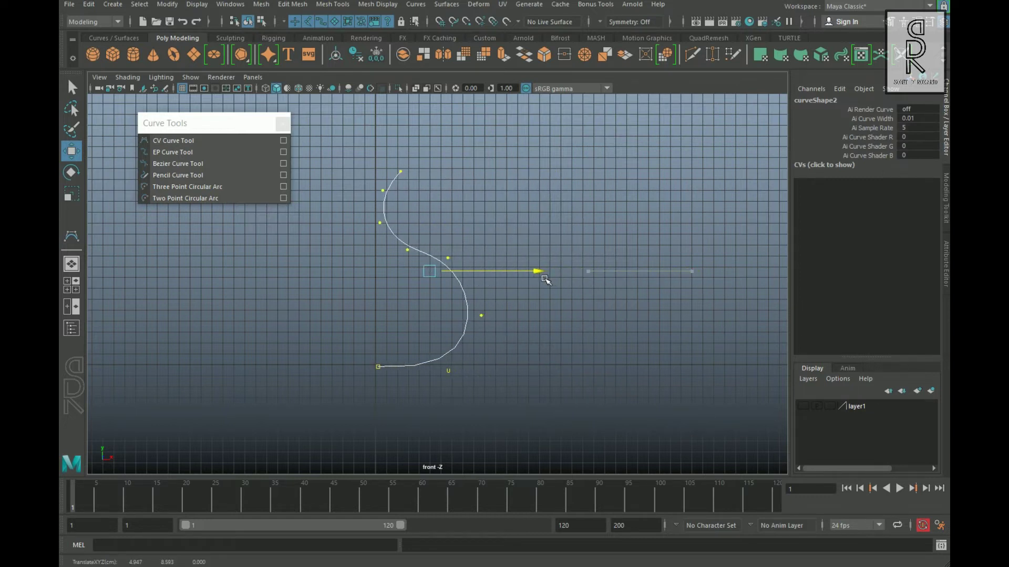
pyautogui.keyDown('alt'); pyautogui.moveTo(502, 332); pyautogui.dragTo(649, 391, button='right'); pyautogui.keyUp('alt')
pyautogui.keyDown('alt'); pyautogui.moveTo(402, 433); pyautogui.dragTo(470, 360, button='middle'); pyautogui.keyUp('alt')
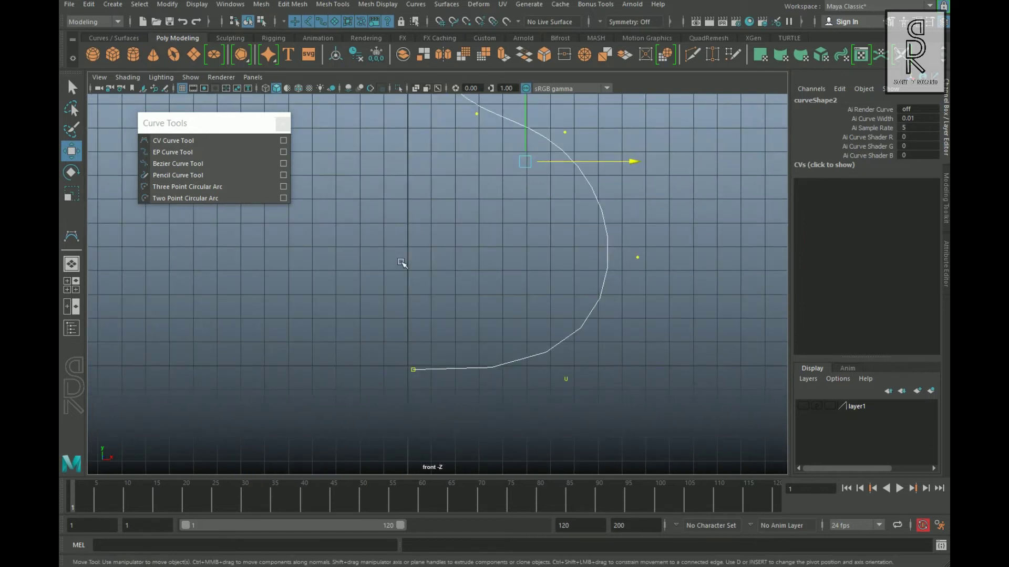
pyautogui.moveTo(642, 167); pyautogui.dragTo(638, 167)
pyautogui.keyDown('alt'); pyautogui.moveTo(650, 297); pyautogui.dragTo(627, 291, button='right'); pyautogui.keyUp('alt')
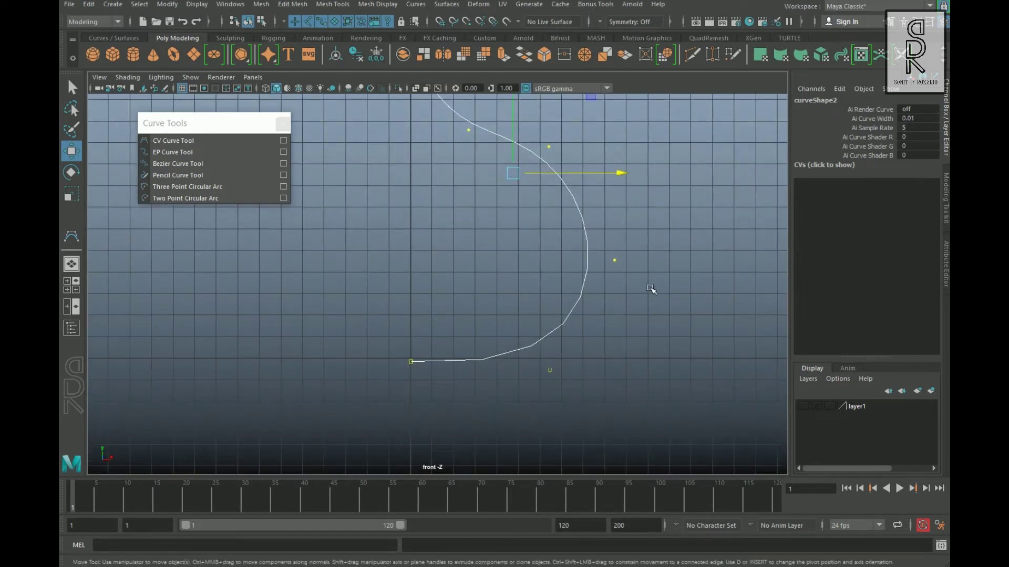
pyautogui.keyDown('alt'); pyautogui.moveTo(676, 269); pyautogui.dragTo(679, 371, button='middle'); pyautogui.keyUp('alt')
pyautogui.keyDown('alt'); pyautogui.moveTo(536, 267); pyautogui.dragTo(502, 257, button='right'); pyautogui.keyUp('alt')
pyautogui.keyDown('alt'); pyautogui.moveTo(627, 266); pyautogui.dragTo(588, 262, button='right'); pyautogui.keyUp('alt')
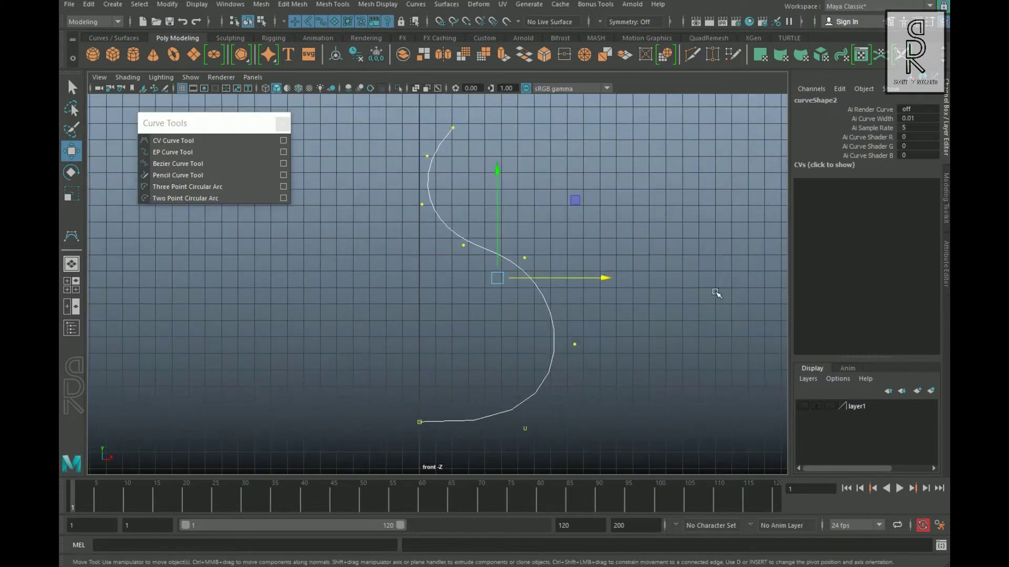
# Step: Return the second curve to object mode and revolve it into a vase
pyautogui.click(699, 342)
pyautogui.moveTo(531, 280); pyautogui.dragTo(583, 264, button='right')
pyautogui.moveTo(506, 273); pyautogui.dragTo(598, 301)
pyautogui.click(446, 4)
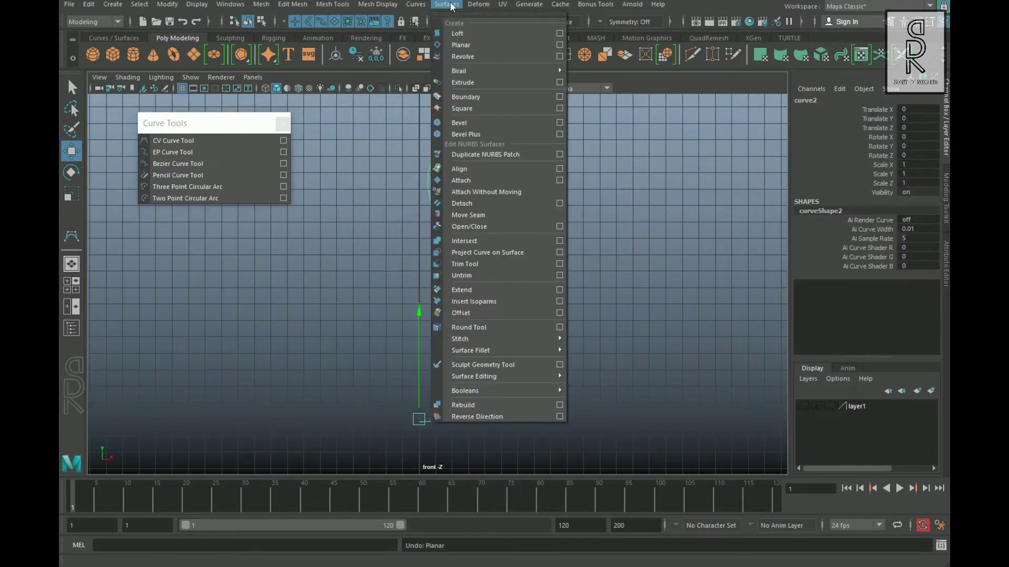
pyautogui.click(477, 57)
pyautogui.click(657, 364)
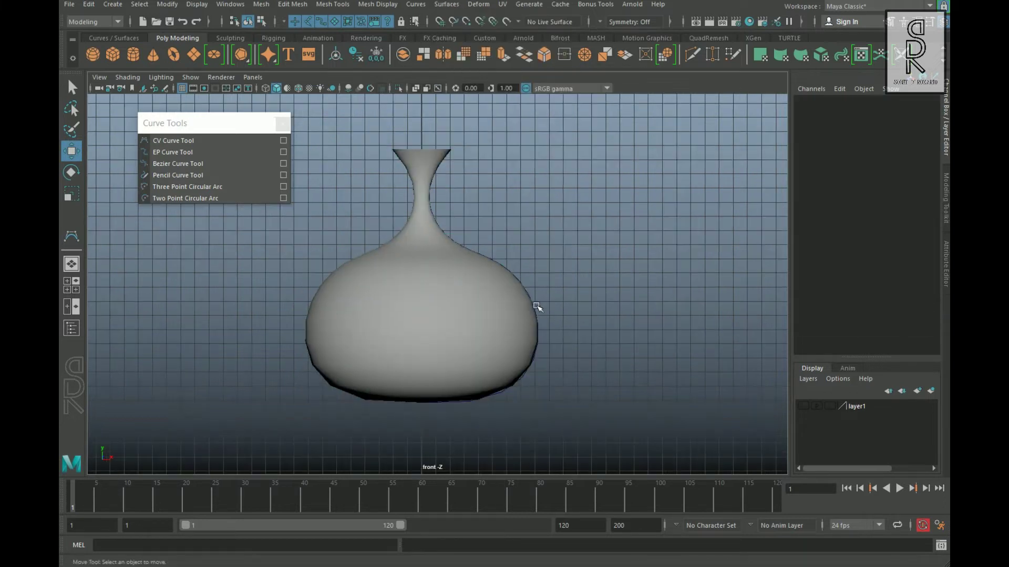
# Step: Try reshaping the revolved vase by moving the second curve's shoulder and neck control vertices, and undo the moves
pyautogui.moveTo(514, 281); pyautogui.dragTo(580, 366)
pyautogui.keyDown('ctrl'); pyautogui.click(483, 331); pyautogui.keyUp('ctrl')
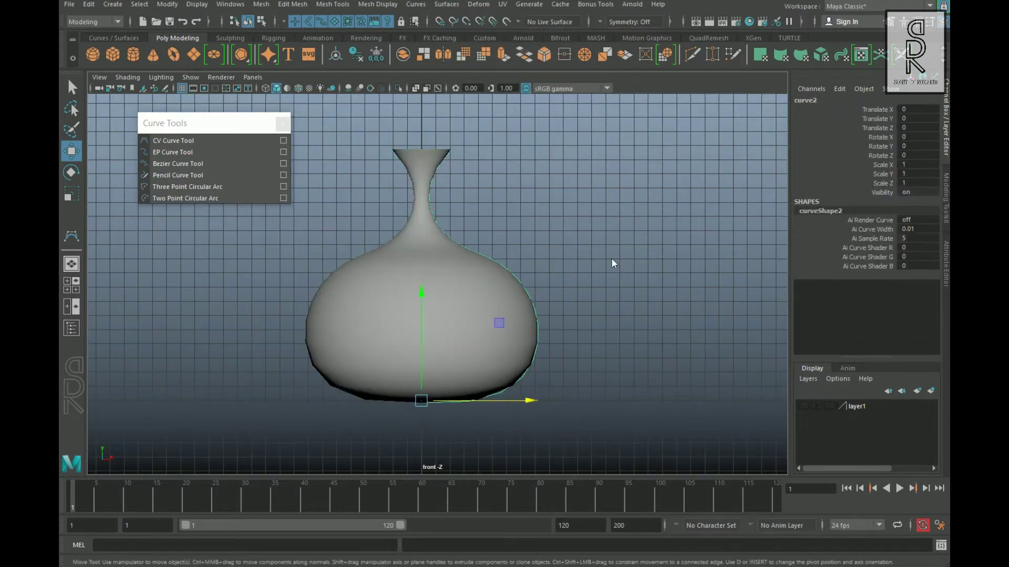
pyautogui.moveTo(611, 259); pyautogui.dragTo(570, 260, button='right')
pyautogui.moveTo(525, 270)
pyautogui.mouseDown()
pyautogui.moveTo(536, 285)
pyautogui.moveTo(548, 243)
pyautogui.moveTo(522, 252)
pyautogui.mouseUp()
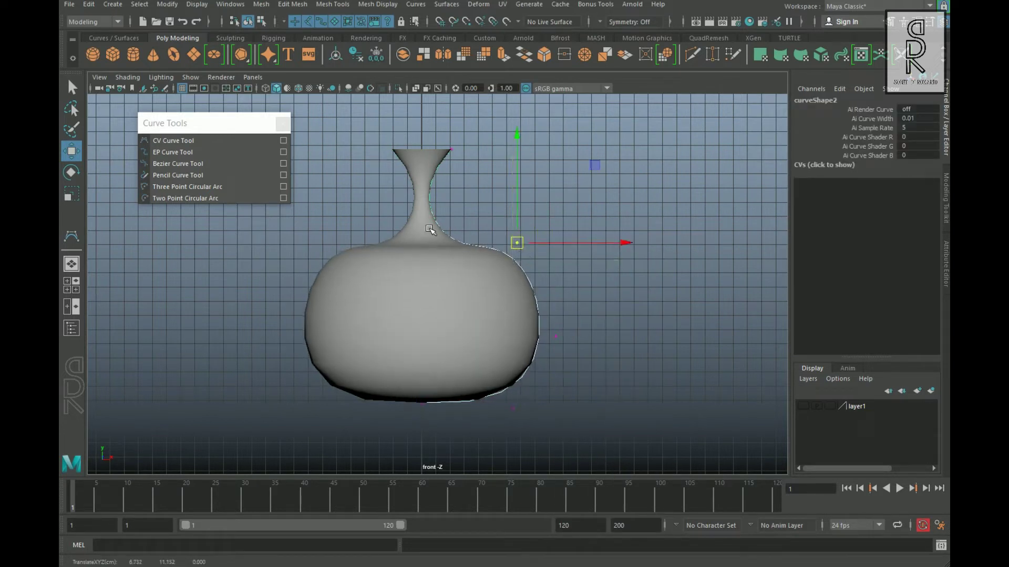
pyautogui.moveTo(415, 209); pyautogui.dragTo(465, 236)
pyautogui.moveTo(462, 222); pyautogui.dragTo(477, 224)
pyautogui.hotkey('ctrl', 'z')
pyautogui.hotkey('ctrl', 'z')
pyautogui.hotkey('ctrl', 'z')
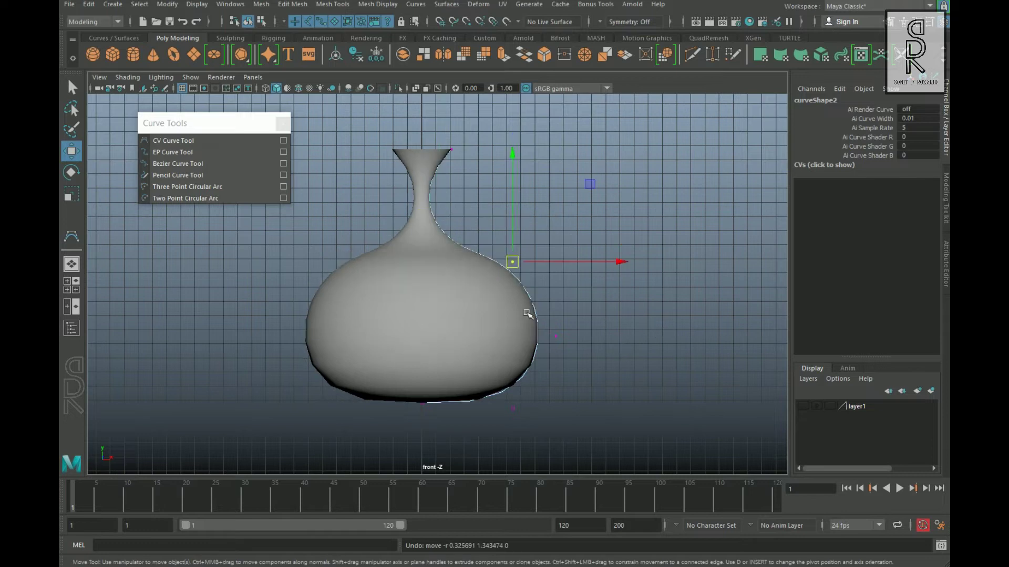
# Step: Try a narrower, straight-sided belly by moving the second curve's side, shoulder and lower control vertices
pyautogui.moveTo(532, 316); pyautogui.dragTo(575, 361)
pyautogui.moveTo(564, 348); pyautogui.dragTo(512, 348)
pyautogui.moveTo(493, 247); pyautogui.dragTo(531, 287)
pyautogui.moveTo(520, 277)
pyautogui.mouseDown()
pyautogui.moveTo(496, 275)
pyautogui.moveTo(567, 276)
pyautogui.moveTo(529, 280)
pyautogui.mouseUp()
pyautogui.moveTo(488, 318); pyautogui.dragTo(532, 417)
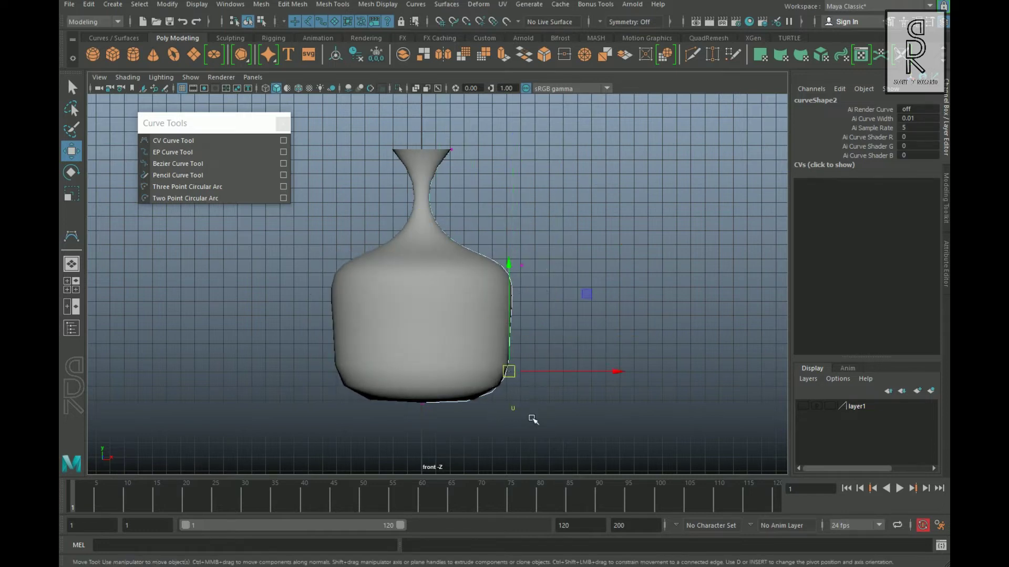
pyautogui.moveTo(515, 378)
pyautogui.mouseDown()
pyautogui.moveTo(500, 375)
pyautogui.moveTo(503, 388)
pyautogui.mouseUp()
# Step: Undo the belly edits, the revolve and the shift of the second curve's control vertices toward the centre line
pyautogui.hotkey('ctrl', 'z')
pyautogui.hotkey('ctrl', 'z')
pyautogui.hotkey('ctrl', 'z')
pyautogui.hotkey('ctrl', 'z')
pyautogui.hotkey('ctrl', 'z')
pyautogui.hotkey('ctrl', 'z')
pyautogui.hotkey('ctrl', 'z')
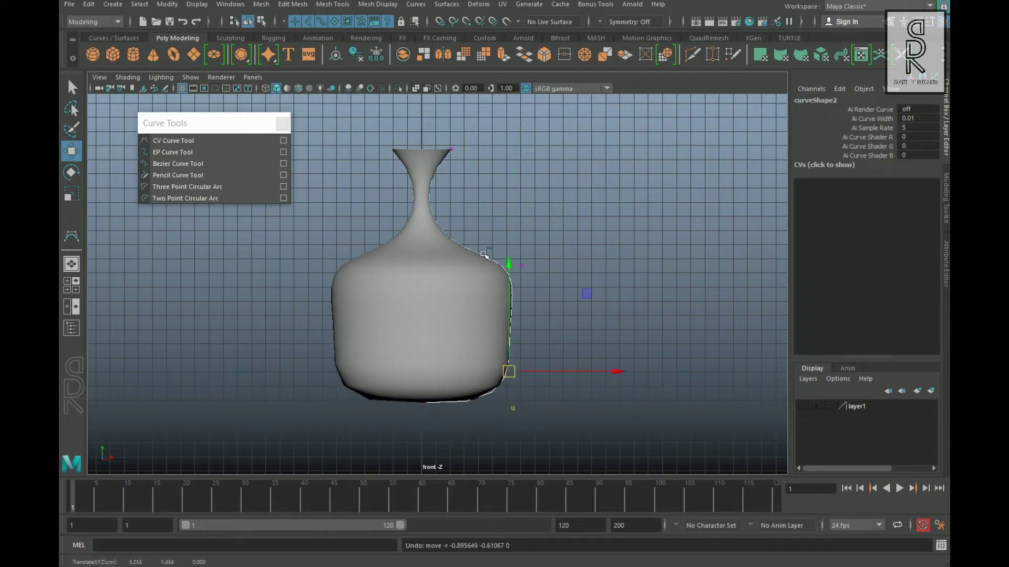
pyautogui.hotkey('ctrl', 'z')
pyautogui.hotkey('ctrl', 'z')
pyautogui.hotkey('ctrl', 'z')
pyautogui.hotkey('ctrl', 'z')
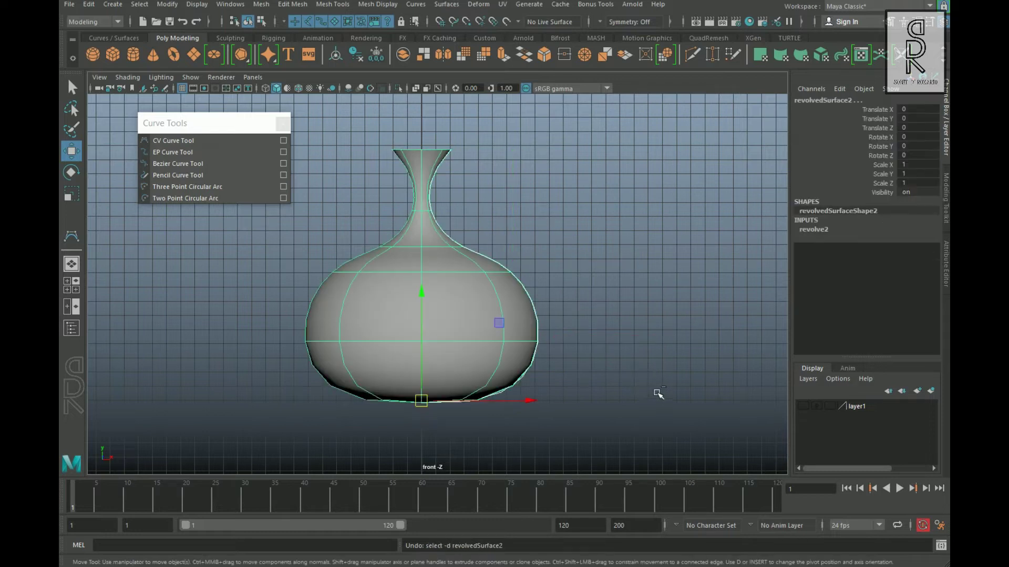
pyautogui.hotkey('ctrl', 'z')
pyautogui.hotkey('ctrl', 'z')
pyautogui.hotkey('ctrl', 'z')
pyautogui.hotkey('ctrl', 'z')
pyautogui.hotkey('ctrl', 'z')
pyautogui.hotkey('ctrl', 'z')
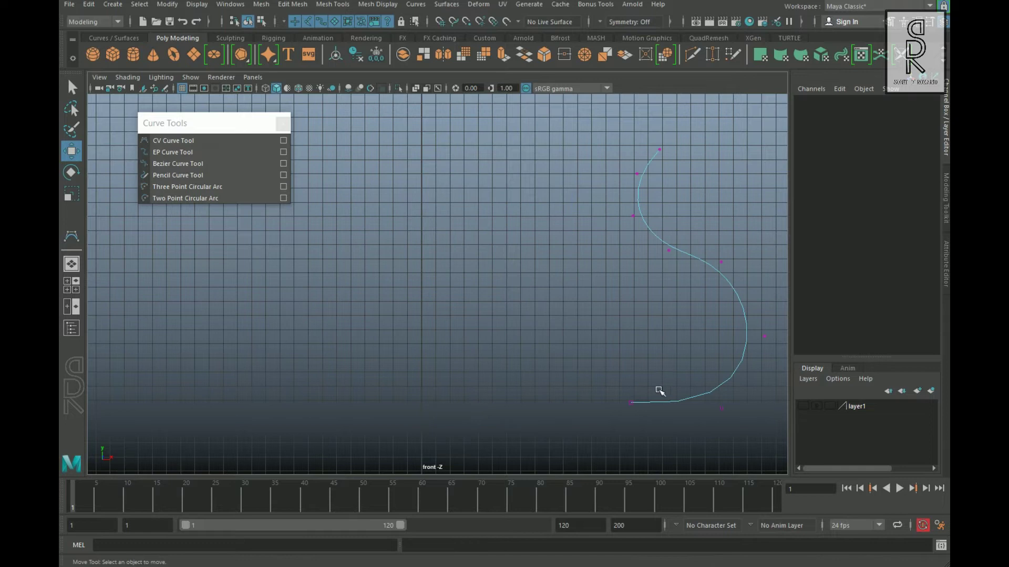
# Step: Return the second curve to object mode and select the whole curve
pyautogui.scroll(-1, 704, 326)
pyautogui.keyDown('alt'); pyautogui.moveTo(714, 305); pyautogui.dragTo(657, 302, button='middle'); pyautogui.keyUp('alt')
pyautogui.moveTo(650, 287); pyautogui.dragTo(699, 271, button='right')
pyautogui.click(712, 421)
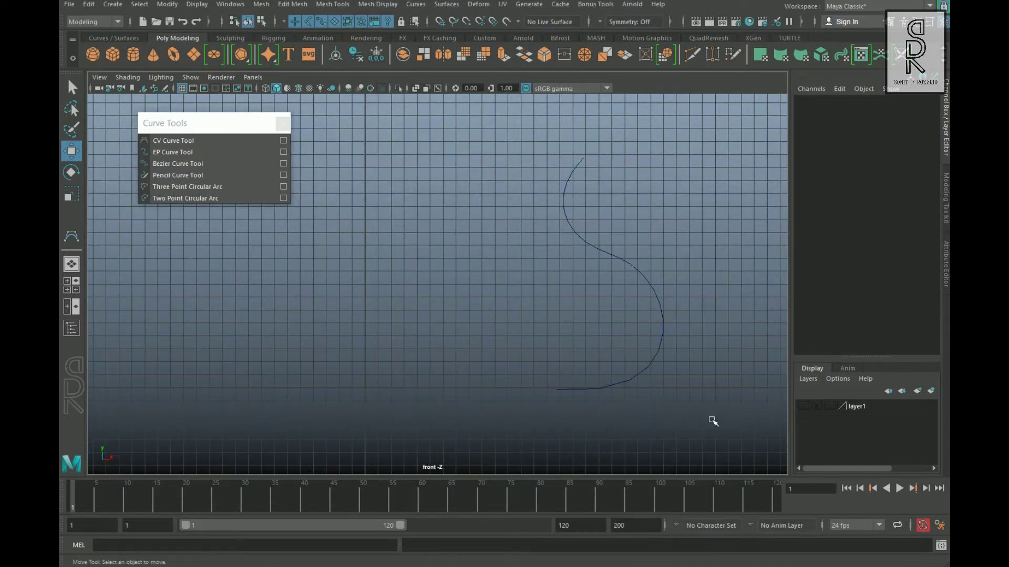
pyautogui.click(634, 273)
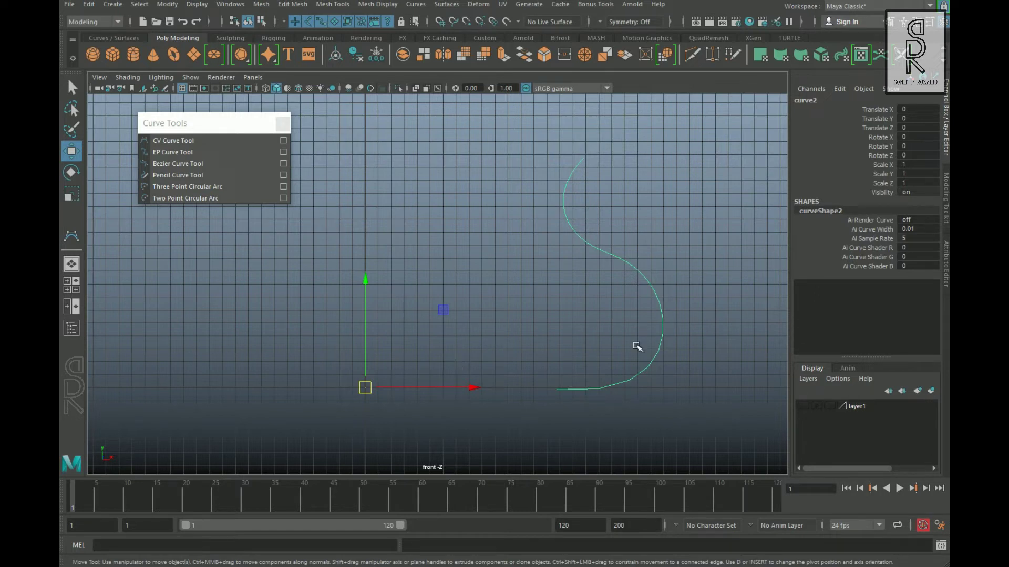
# Step: Try moving the second curve's pivot along the X axis, and undo the change
pyautogui.press('d')
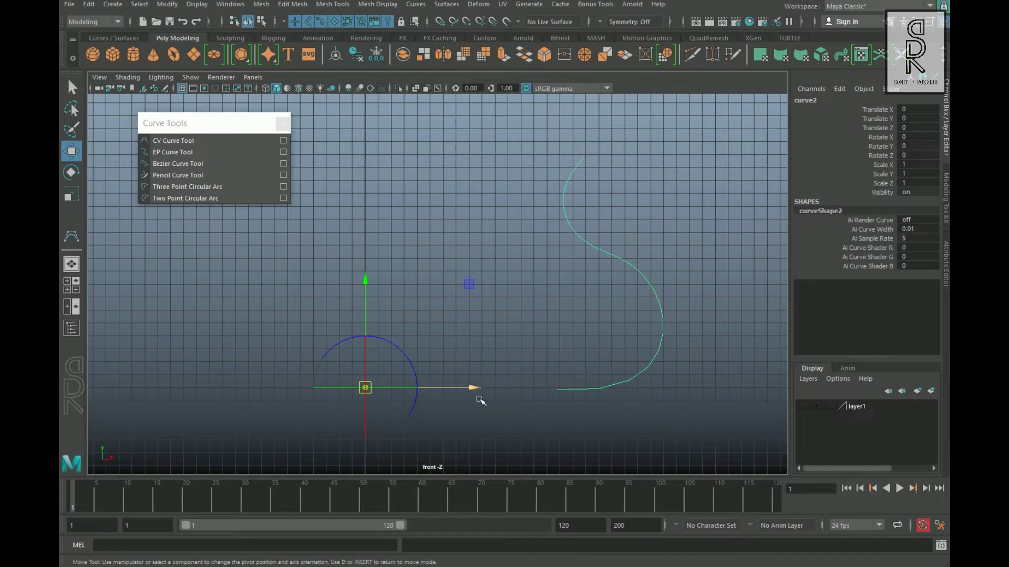
pyautogui.moveTo(479, 400); pyautogui.dragTo(509, 417)
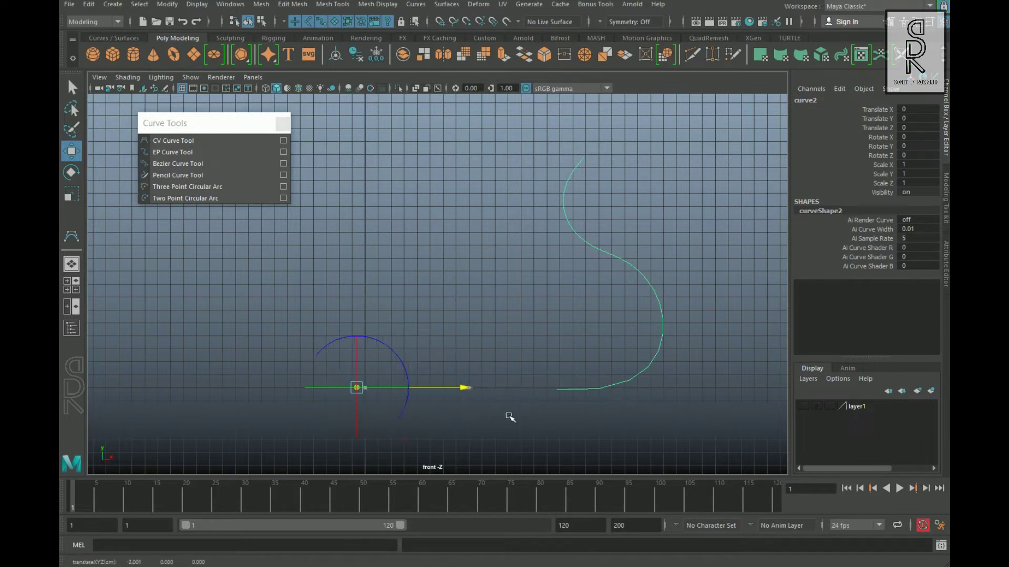
pyautogui.moveTo(510, 416); pyautogui.dragTo(475, 419, button='middle')
pyautogui.hotkey('ctrl', 'z')
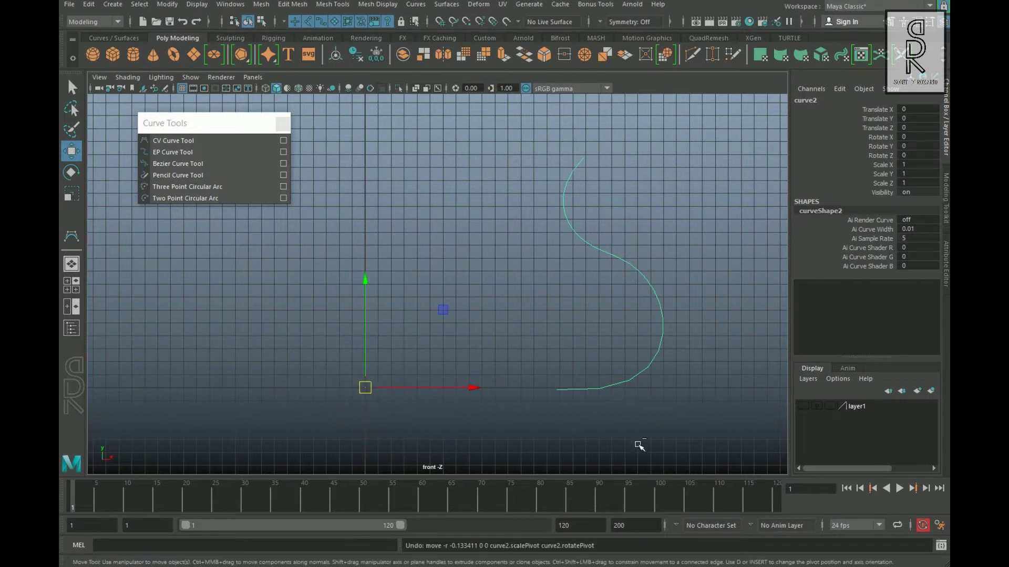
pyautogui.hotkey('ctrl', 'z')
pyautogui.moveTo(620, 354); pyautogui.dragTo(573, 426)
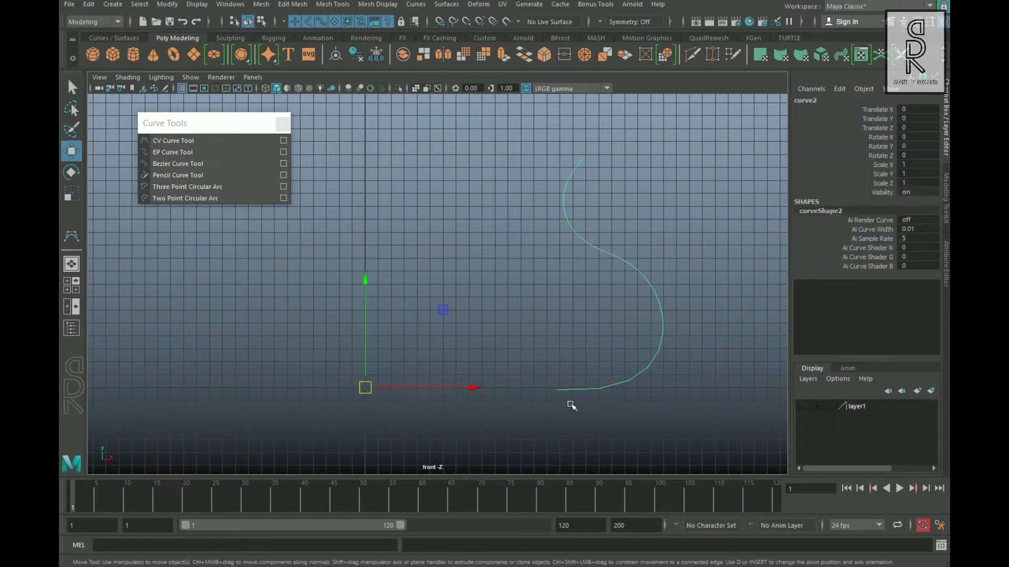
# Step: Move the second curve's pivot to its base end and snap the curve to the vertical centre line at Translate X -14.768
pyautogui.press('d')
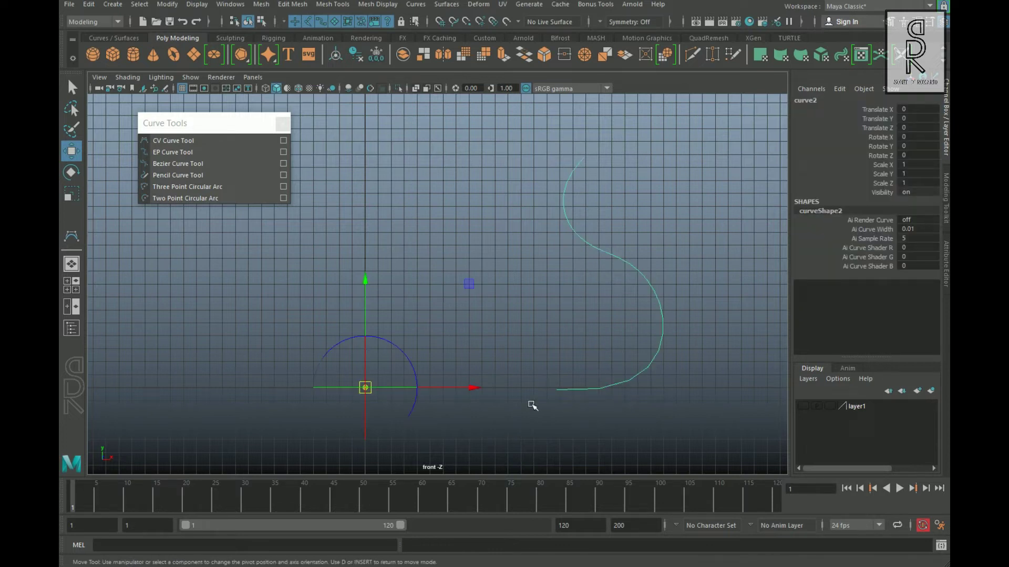
pyautogui.moveTo(479, 402); pyautogui.dragTo(555, 426, button='middle')
pyautogui.moveTo(666, 395); pyautogui.dragTo(625, 394)
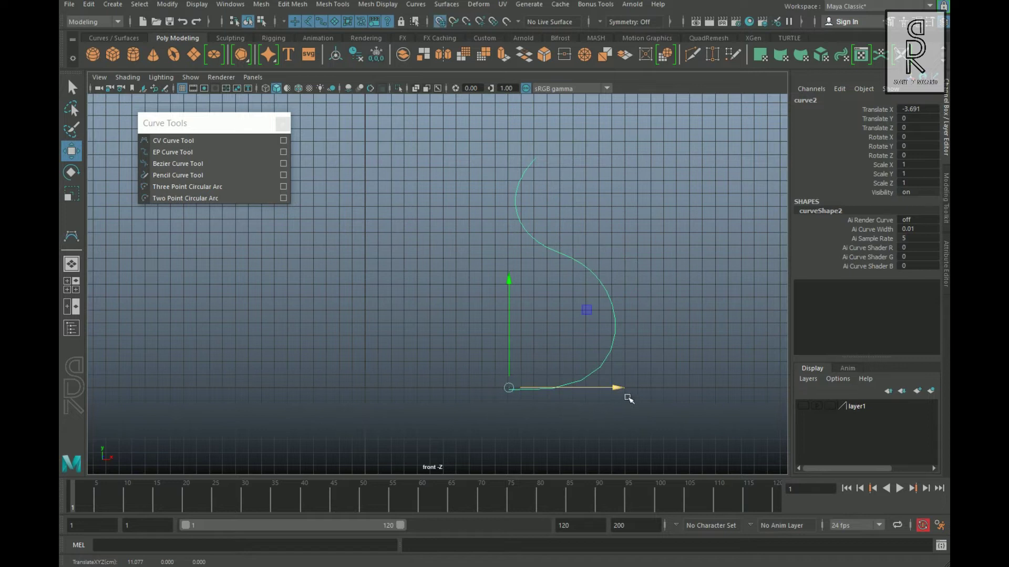
pyautogui.moveTo(629, 399); pyautogui.dragTo(377, 407, button='middle')
pyautogui.keyDown('alt'); pyautogui.moveTo(241, 371); pyautogui.dragTo(326, 356, button='middle'); pyautogui.keyUp('alt')
pyautogui.scroll(2, 622, 333)
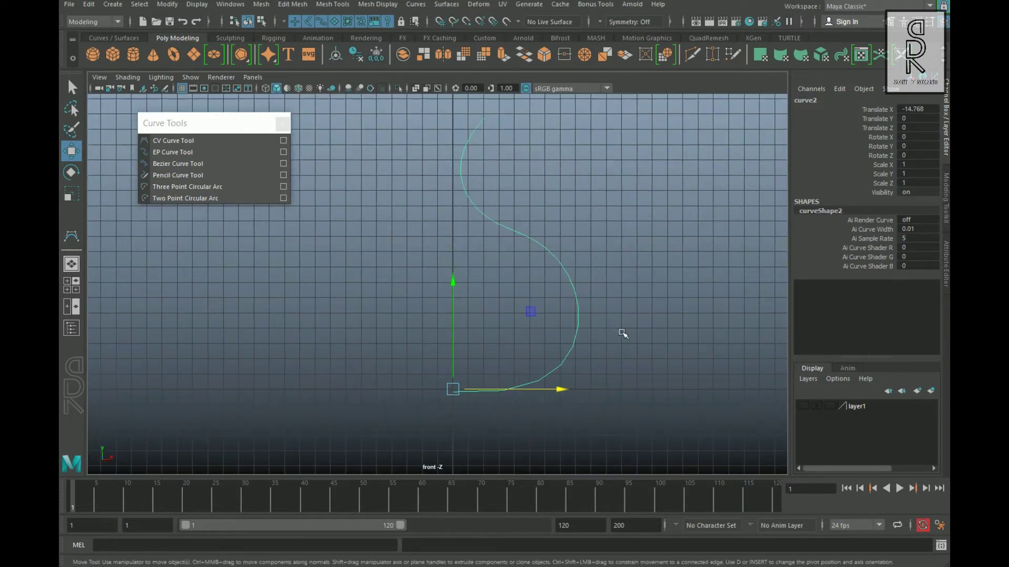
# Step: Revolve the repositioned second curve into a vase around the Y axis
pyautogui.click(446, 4)
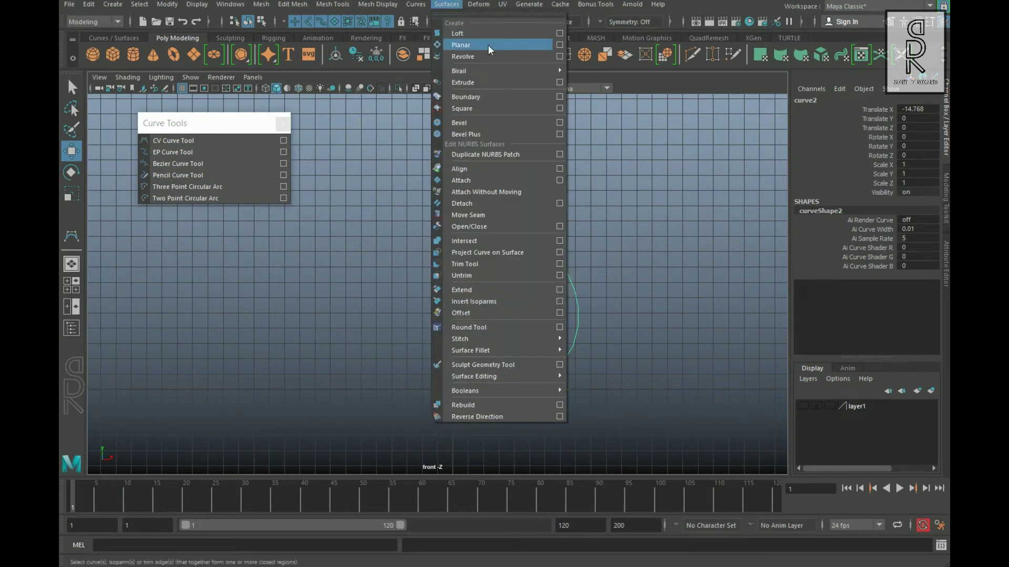
pyautogui.click(486, 56)
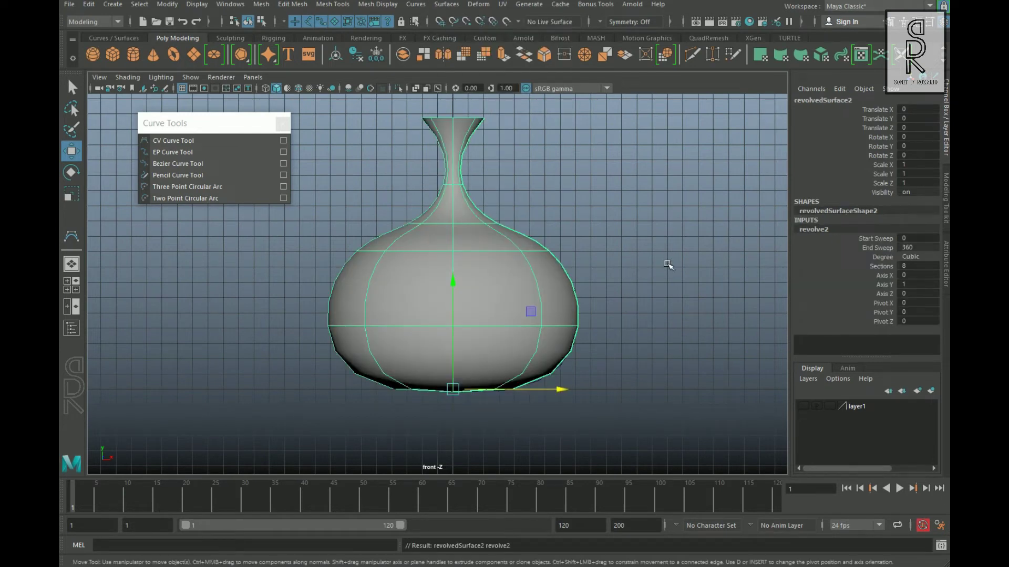
pyautogui.click(643, 359)
# Step: Make surfaces unselectable and widen the vase's neck and rim by moving the second curve's upper control vertices outward
pyautogui.click(335, 21)
pyautogui.moveTo(552, 266); pyautogui.dragTo(610, 301)
pyautogui.moveTo(588, 230); pyautogui.dragTo(527, 228, button='right')
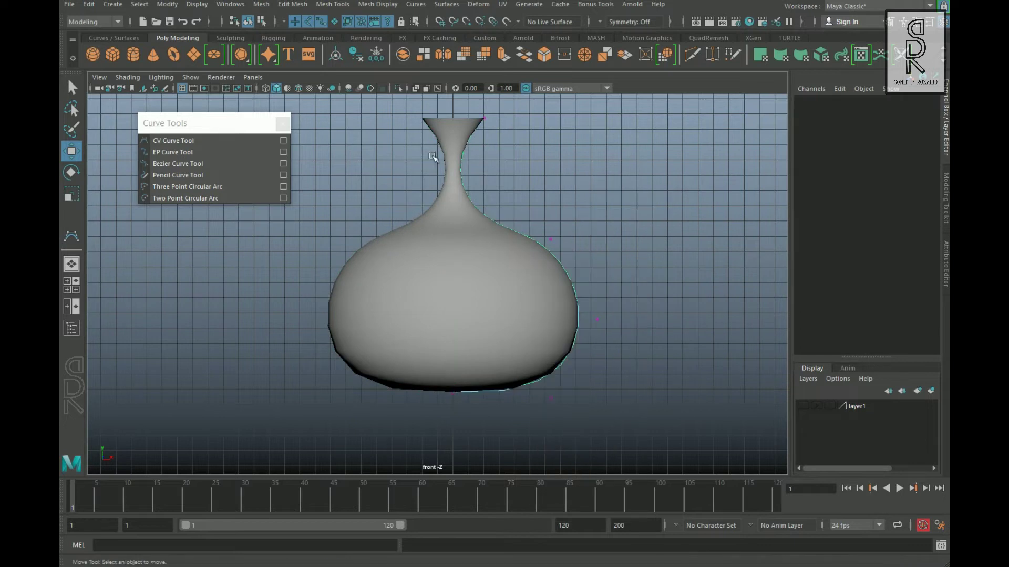
pyautogui.moveTo(435, 136); pyautogui.dragTo(478, 150)
pyautogui.moveTo(517, 225); pyautogui.dragTo(434, 176)
pyautogui.moveTo(455, 192); pyautogui.dragTo(473, 191)
pyautogui.moveTo(471, 106); pyautogui.dragTo(498, 129)
pyautogui.moveTo(530, 118); pyautogui.dragTo(550, 132)
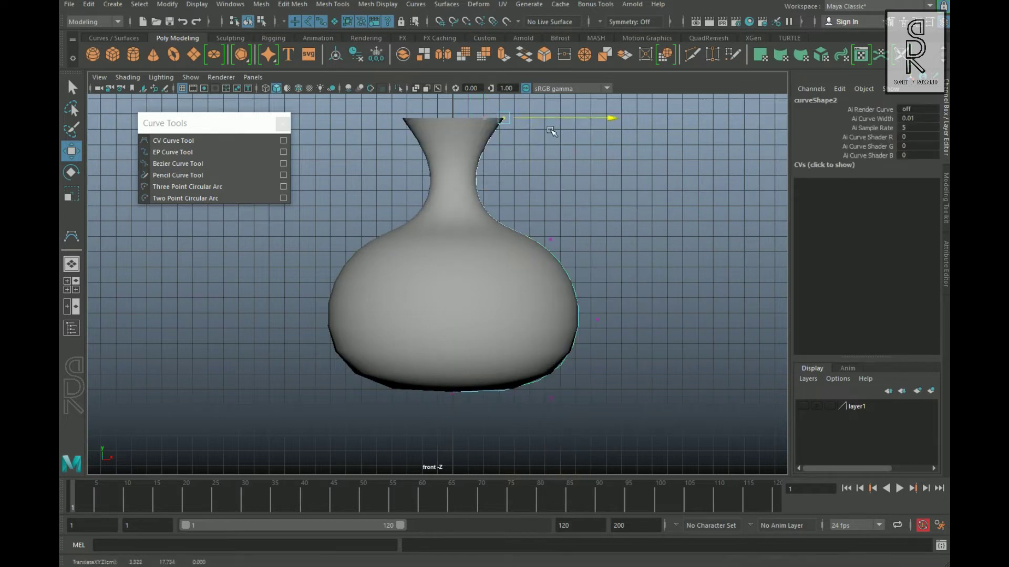
# Step: Slim the belly and slope the shoulder into a teardrop vase using the curve's control vertices, and show it in the perspective view
pyautogui.moveTo(522, 209); pyautogui.dragTo(565, 253)
pyautogui.moveTo(555, 245); pyautogui.dragTo(544, 250)
pyautogui.moveTo(580, 302); pyautogui.dragTo(615, 336)
pyautogui.moveTo(653, 321); pyautogui.dragTo(631, 334)
pyautogui.moveTo(512, 226); pyautogui.dragTo(549, 260)
pyautogui.moveTo(592, 246); pyautogui.dragTo(584, 254)
pyautogui.moveTo(534, 384); pyautogui.dragTo(568, 412)
pyautogui.moveTo(557, 403); pyautogui.dragTo(512, 403)
pyautogui.moveTo(551, 300); pyautogui.dragTo(588, 337)
pyautogui.moveTo(672, 321); pyautogui.dragTo(661, 328)
pyautogui.moveTo(510, 227); pyautogui.dragTo(546, 260)
pyautogui.moveTo(584, 245); pyautogui.dragTo(570, 257)
pyautogui.moveTo(498, 227); pyautogui.dragTo(447, 171)
pyautogui.moveTo(513, 189); pyautogui.dragTo(520, 198)
pyautogui.click(495, 224)
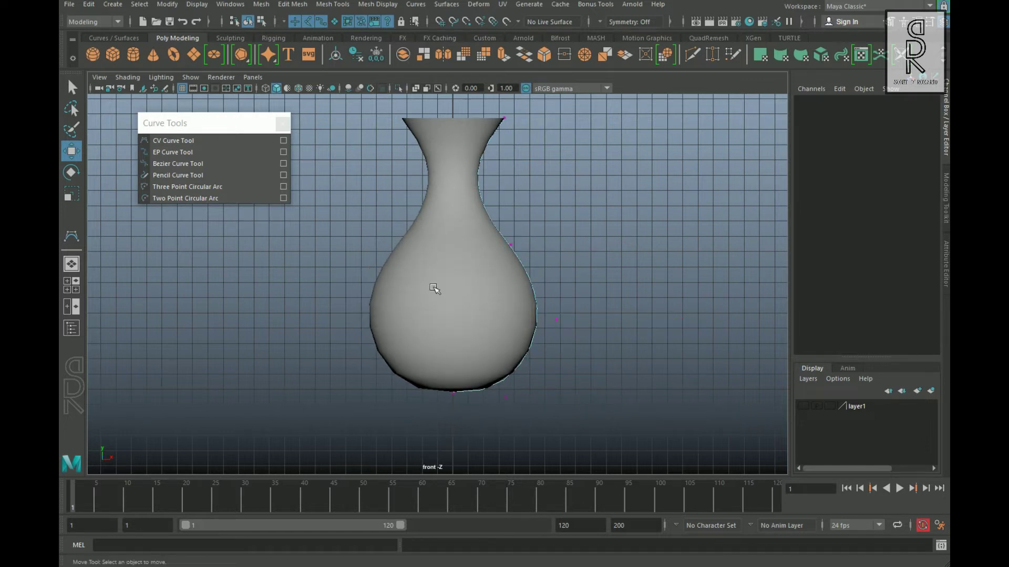
pyautogui.press('space')
pyautogui.press('space')
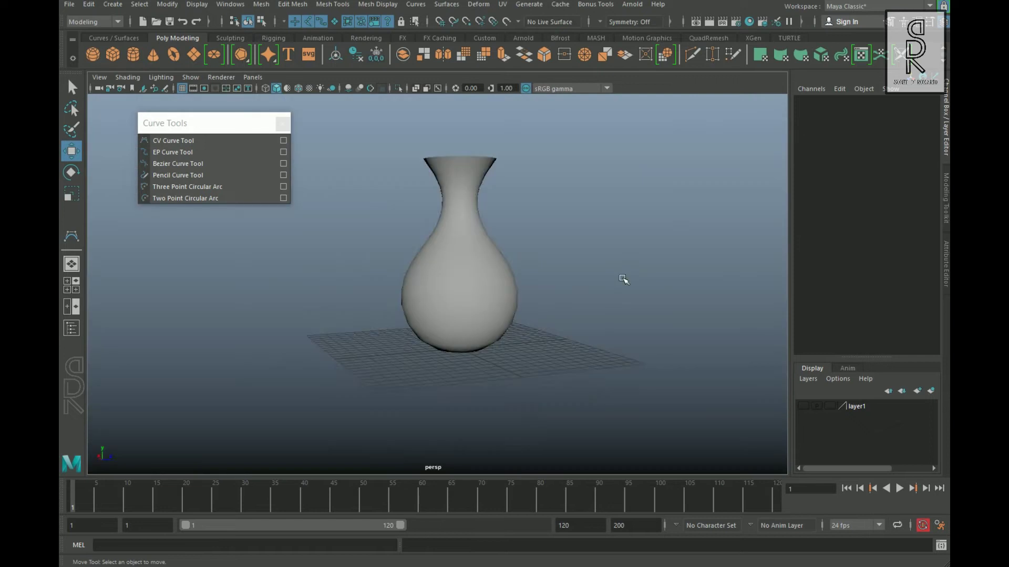
# Step: Delete the revolved vase surface in the front view, keeping only its profile curve
pyautogui.keyDown('alt'); pyautogui.moveTo(623, 279); pyautogui.dragTo(577, 280); pyautogui.keyUp('alt')
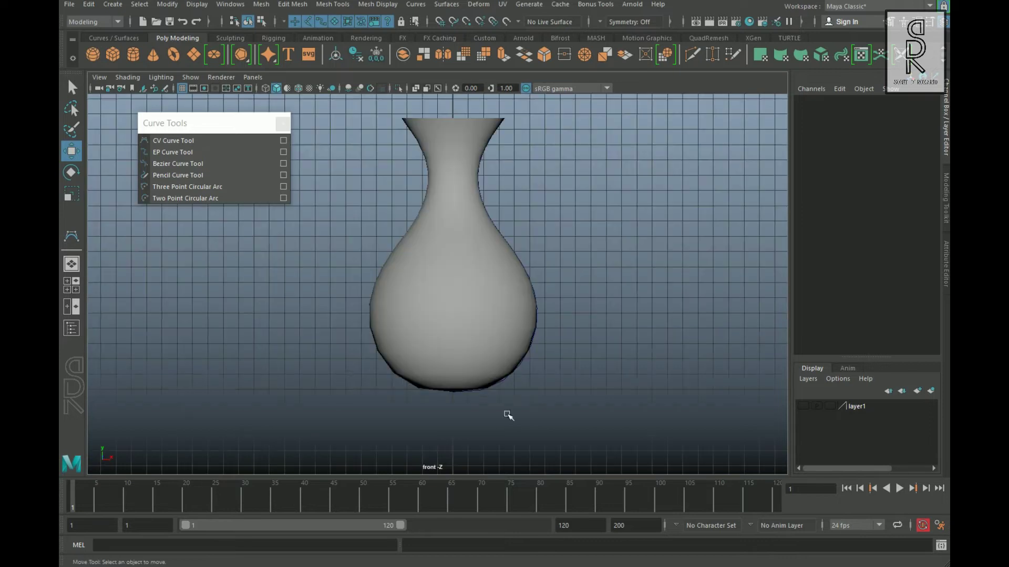
pyautogui.click(453, 315)
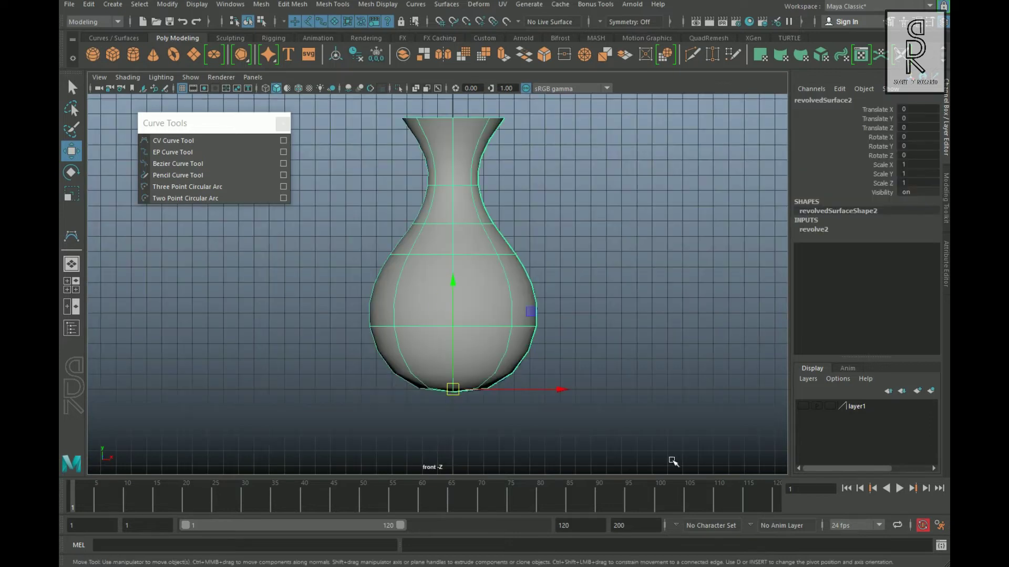
pyautogui.press('Delete')
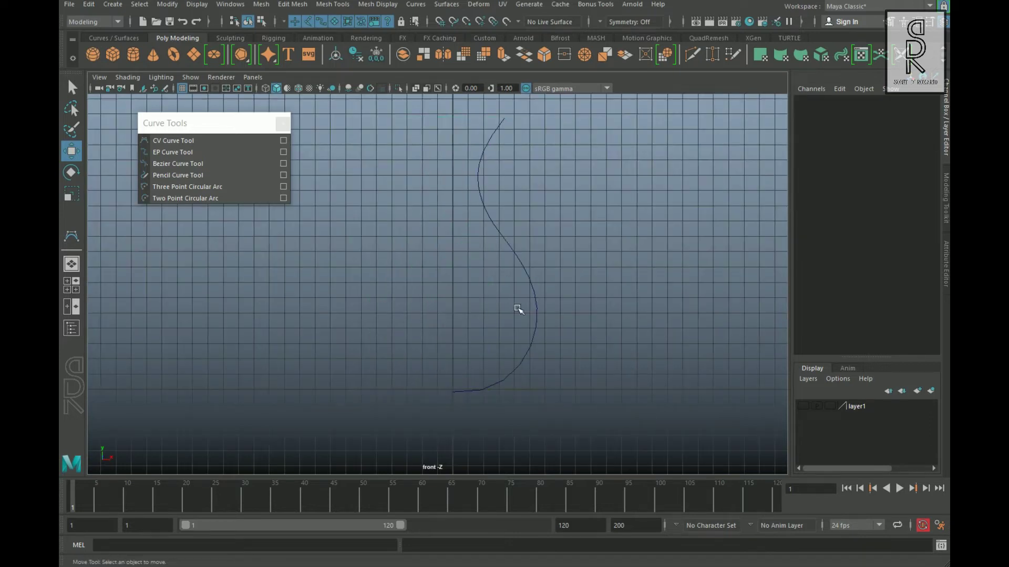
# Step: Select the vase profile curve, open the Revolve options and reset them to their defaults
pyautogui.click(531, 309)
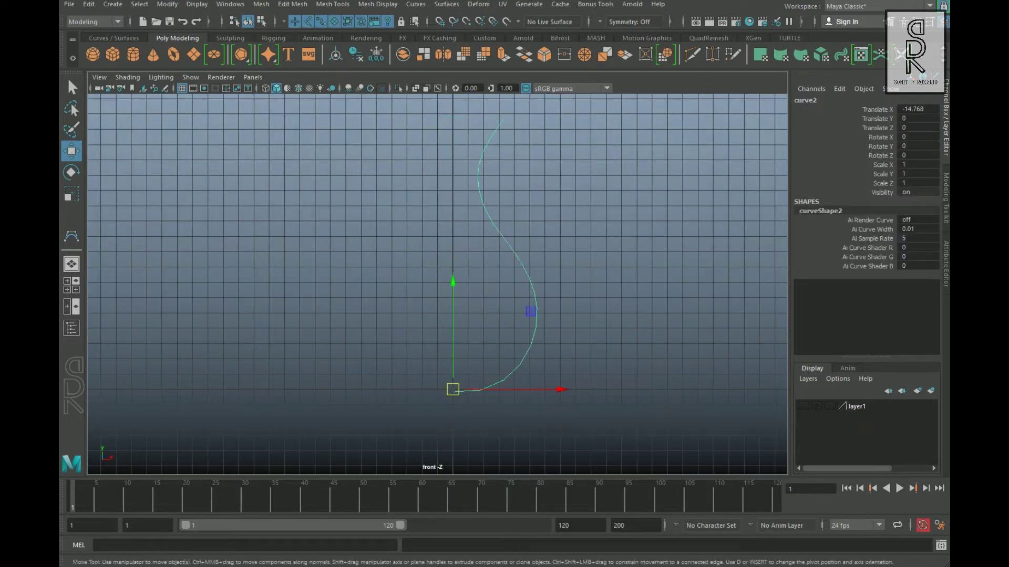
pyautogui.click(447, 5)
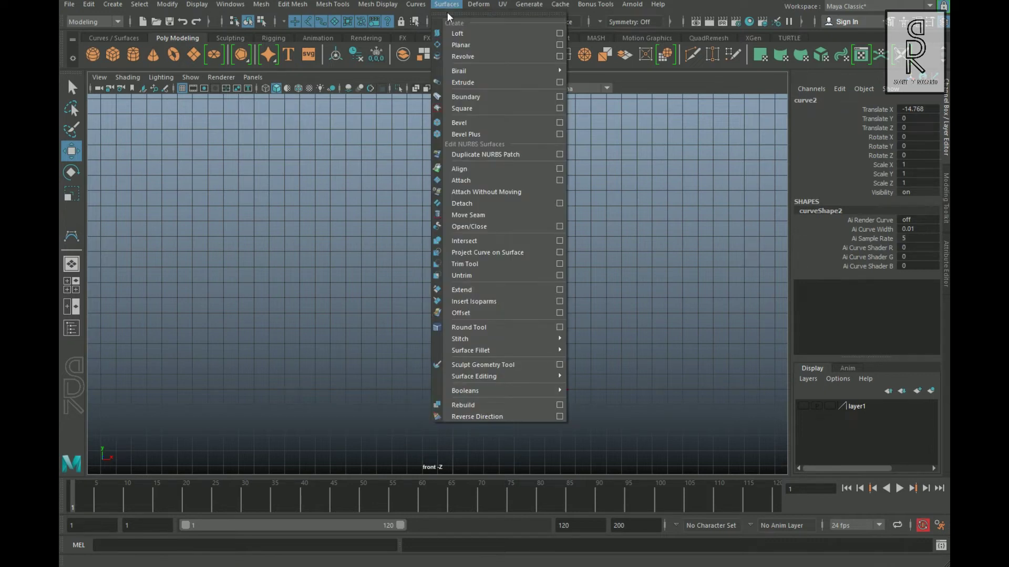
pyautogui.click(560, 56)
pyautogui.moveTo(717, 71)
pyautogui.mouseDown()
pyautogui.moveTo(701, 105)
pyautogui.moveTo(713, 90)
pyautogui.mouseUp()
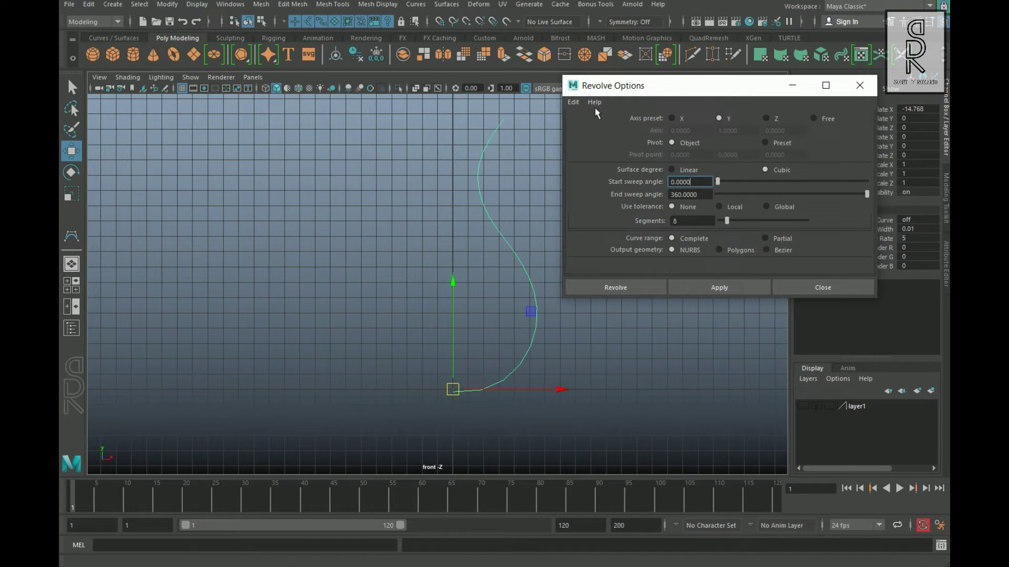
pyautogui.click(572, 102)
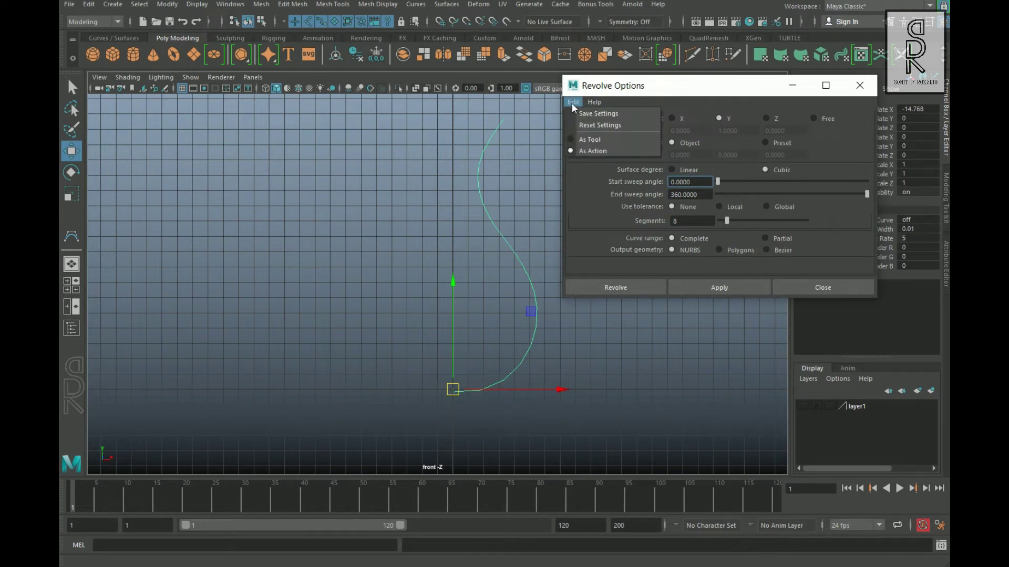
pyautogui.click(608, 127)
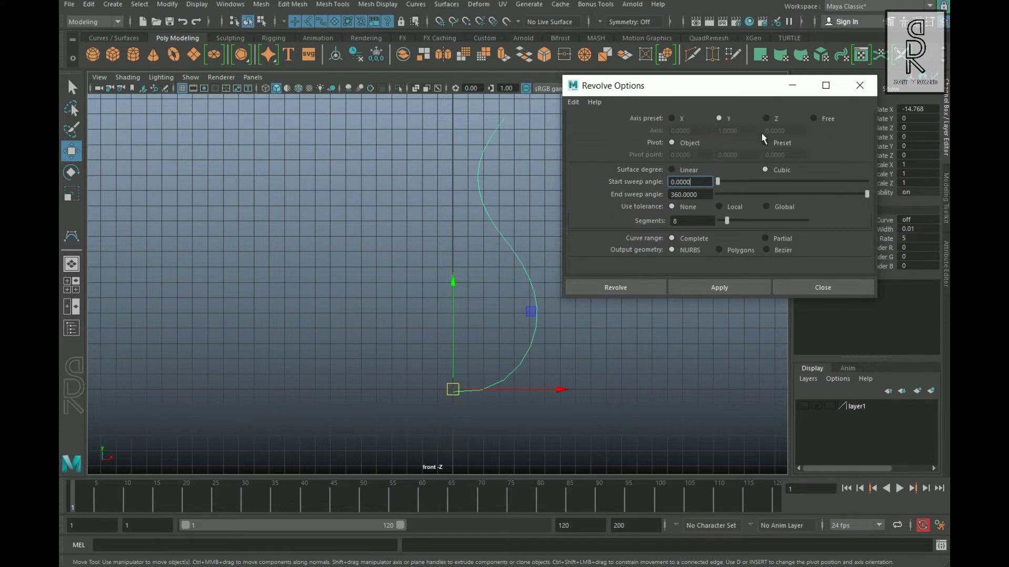
# Step: Revolve the profile curve around the Y axis with the default settings, and undo the revolve
pyautogui.click(741, 288)
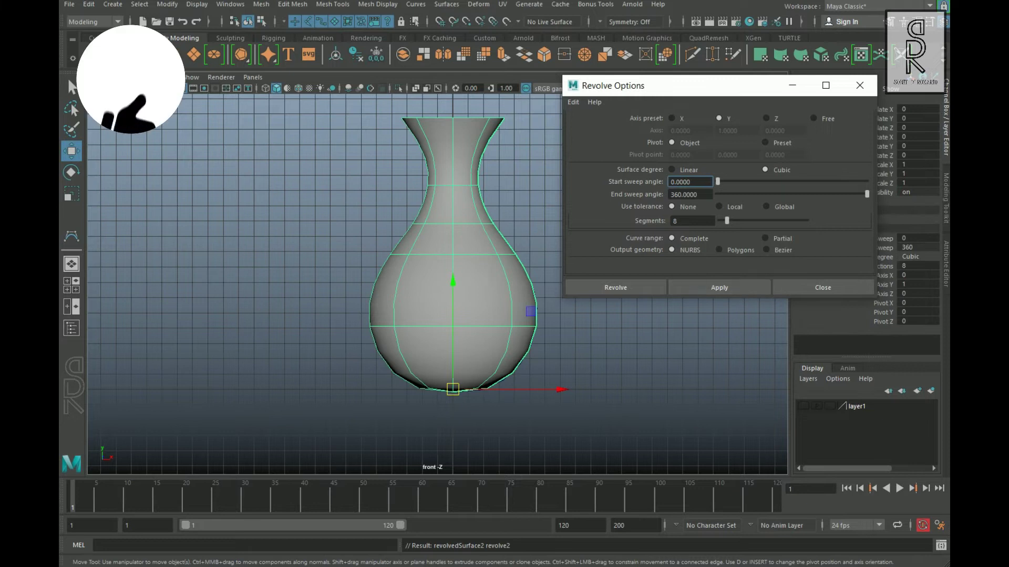
pyautogui.click(687, 385)
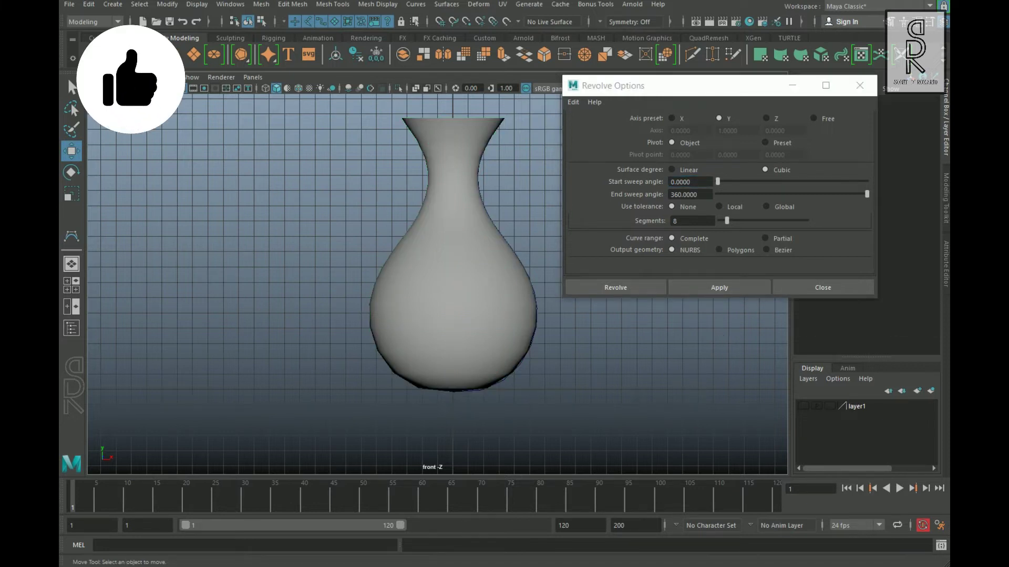
pyautogui.hotkey('ctrl', 'z')
pyautogui.hotkey('ctrl', 'z')
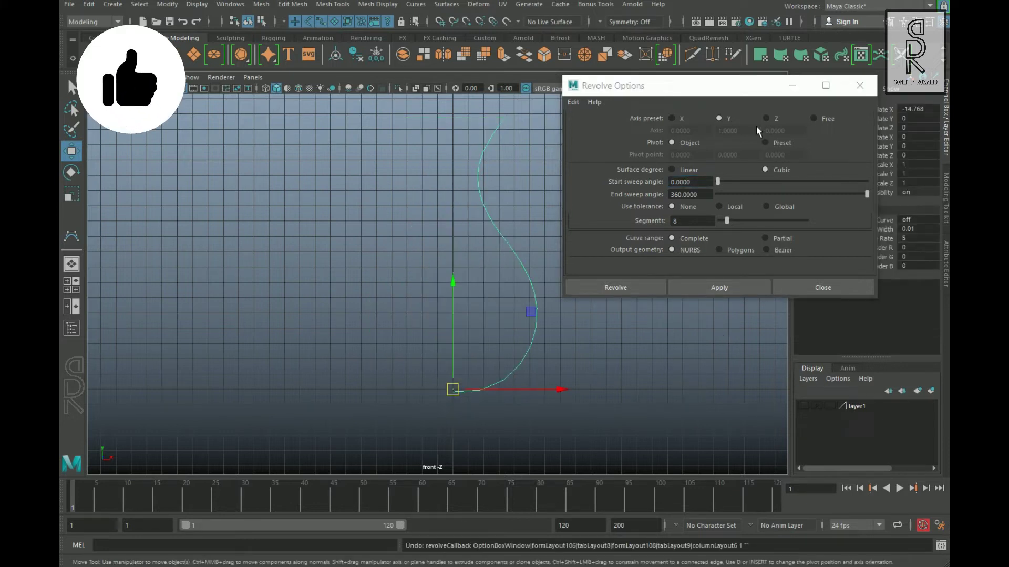
# Step: Revolve the profile curve around the X axis, inspect the surface in the perspective view, and undo the revolve
pyautogui.click(673, 120)
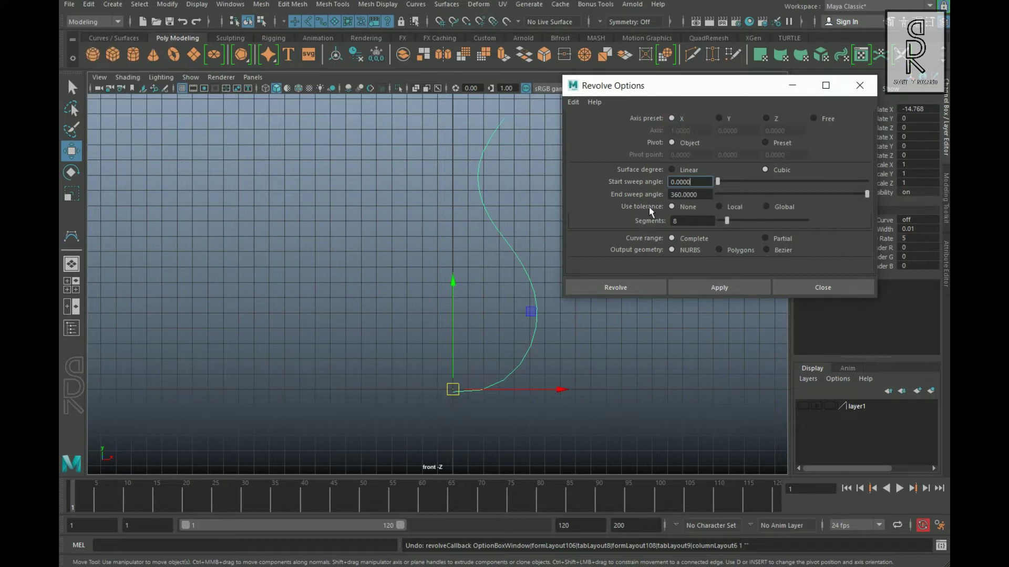
pyautogui.click(724, 288)
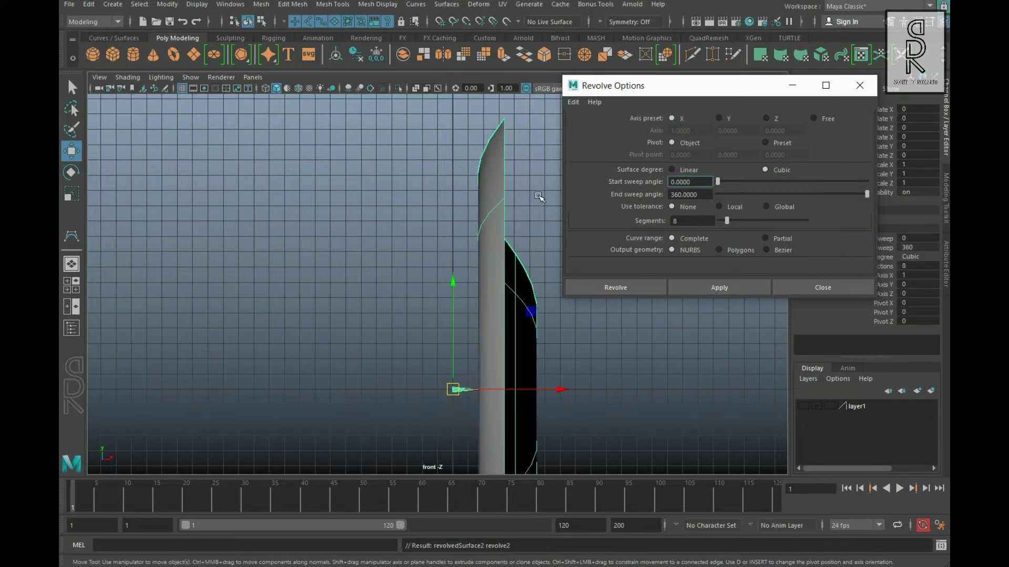
pyautogui.press('space')
pyautogui.press('space')
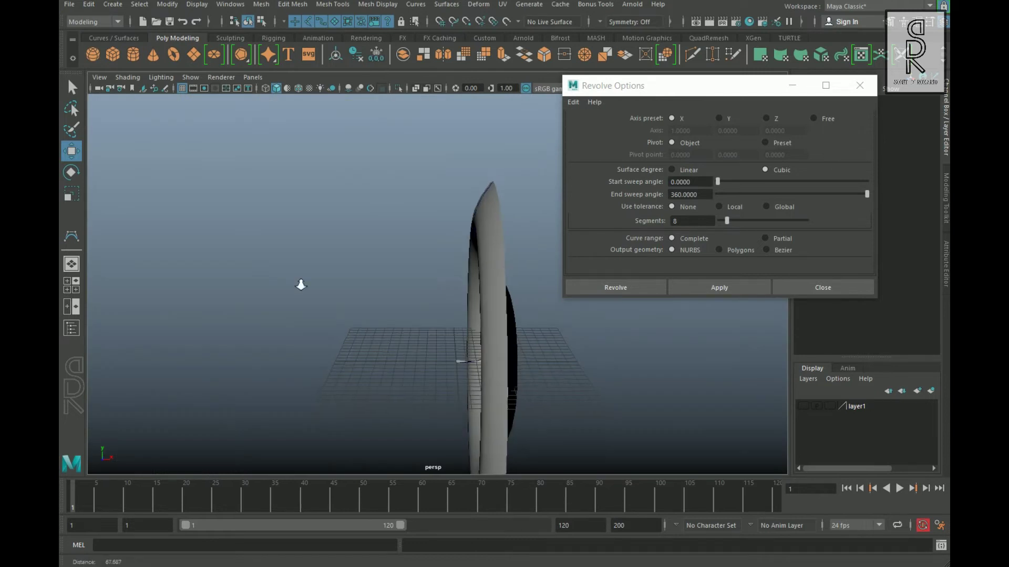
pyautogui.keyDown('alt'); pyautogui.moveTo(300, 284); pyautogui.dragTo(381, 414); pyautogui.keyUp('alt')
pyautogui.click(184, 90)
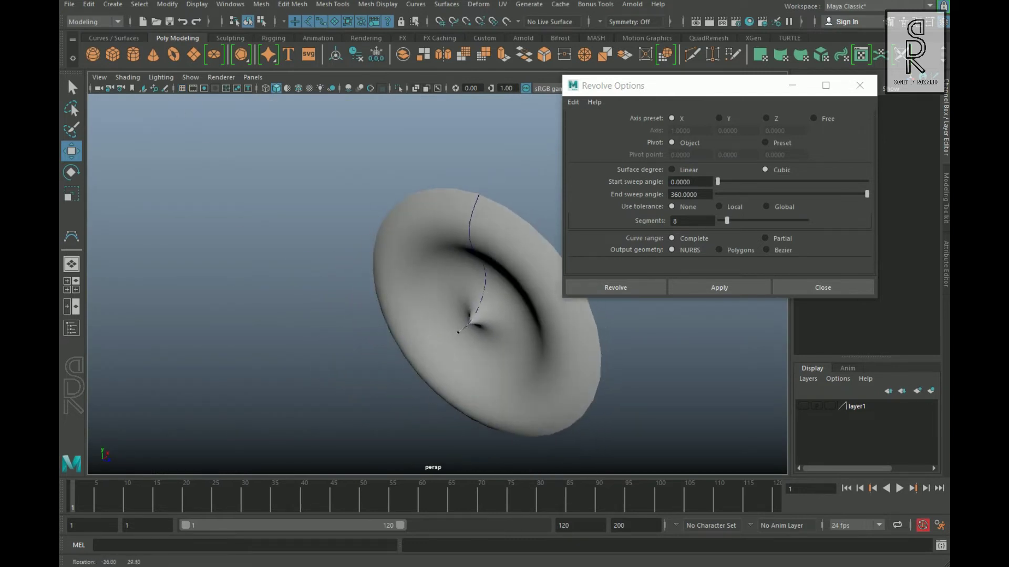
pyautogui.hotkey('ctrl', 'z')
pyautogui.hotkey('ctrl', 'z')
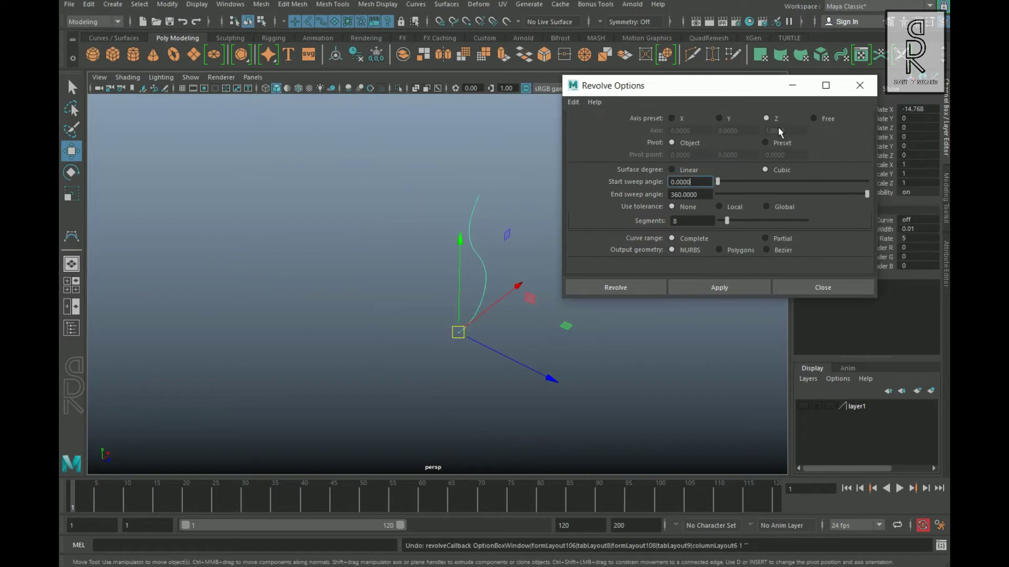
# Step: Revolve the profile curve around the Z axis, look at the flat surface, and undo the revolve
pyautogui.click(719, 288)
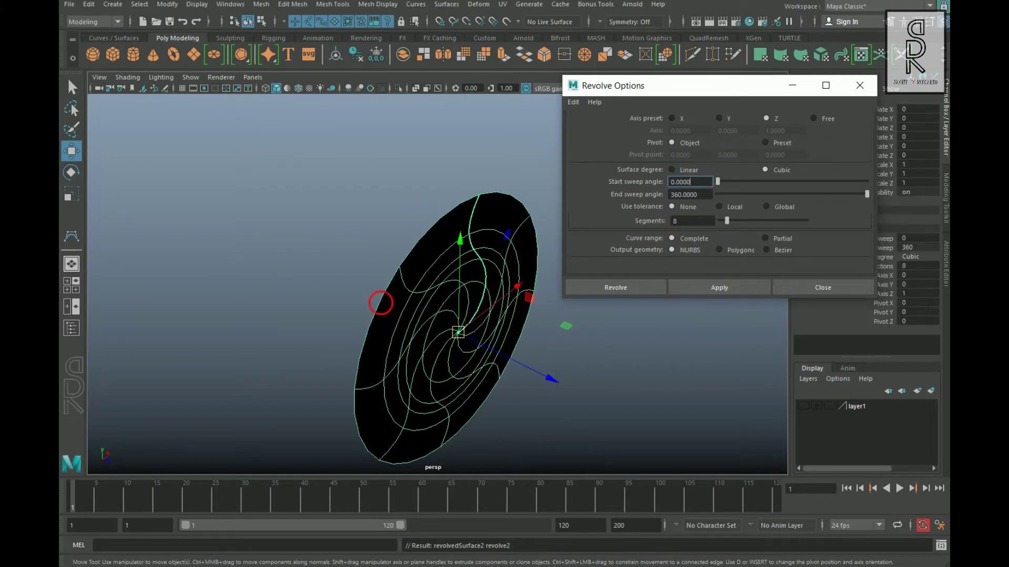
pyautogui.keyDown('alt'); pyautogui.moveTo(378, 300); pyautogui.dragTo(388, 322); pyautogui.keyUp('alt')
pyautogui.hotkey('ctrl', 'z')
# Step: Try revolving the curve around a Free axis of 1, 1, 0, and undo the revolve
pyautogui.click(826, 121)
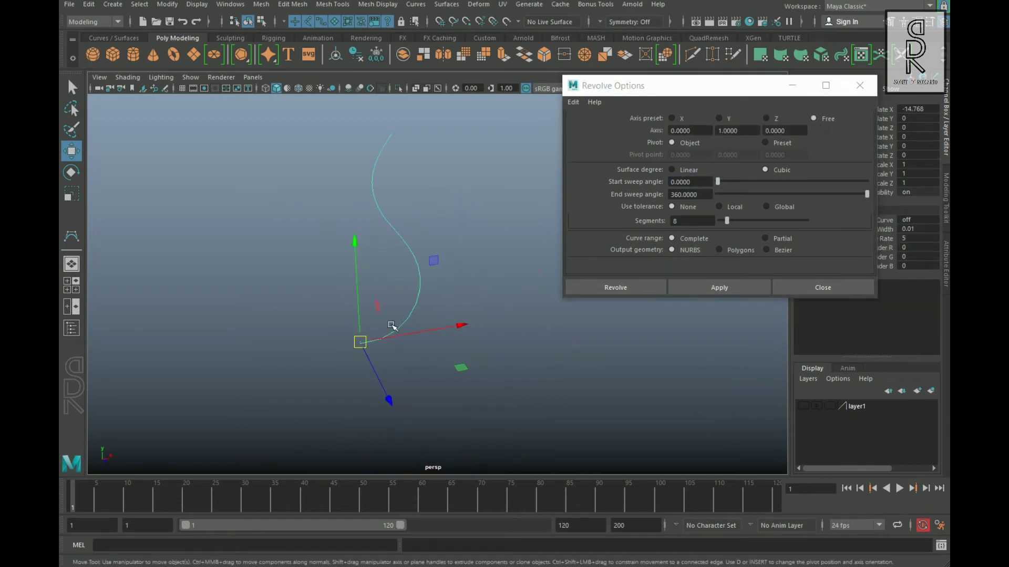
pyautogui.click(676, 131)
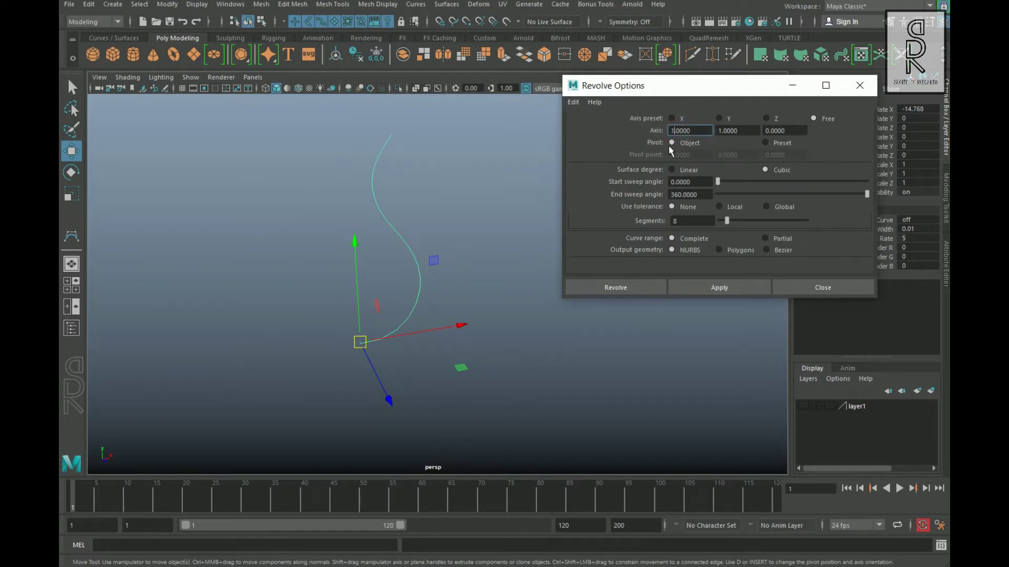
pyautogui.click(591, 288)
pyautogui.keyDown('alt'); pyautogui.moveTo(407, 356); pyautogui.dragTo(462, 337); pyautogui.keyUp('alt')
pyautogui.click(446, 5)
pyautogui.click(557, 55)
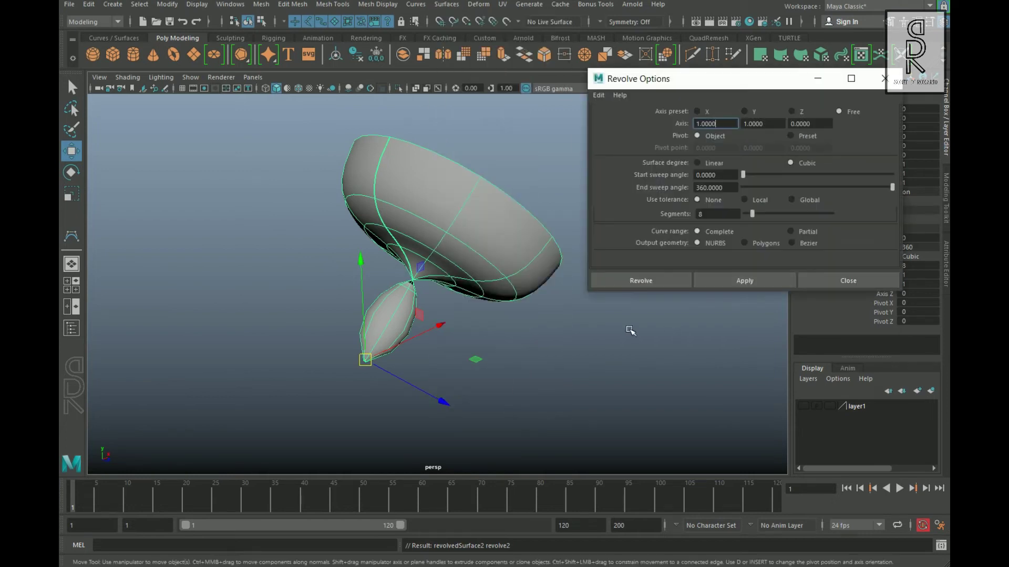
pyautogui.hotkey('ctrl', 'z')
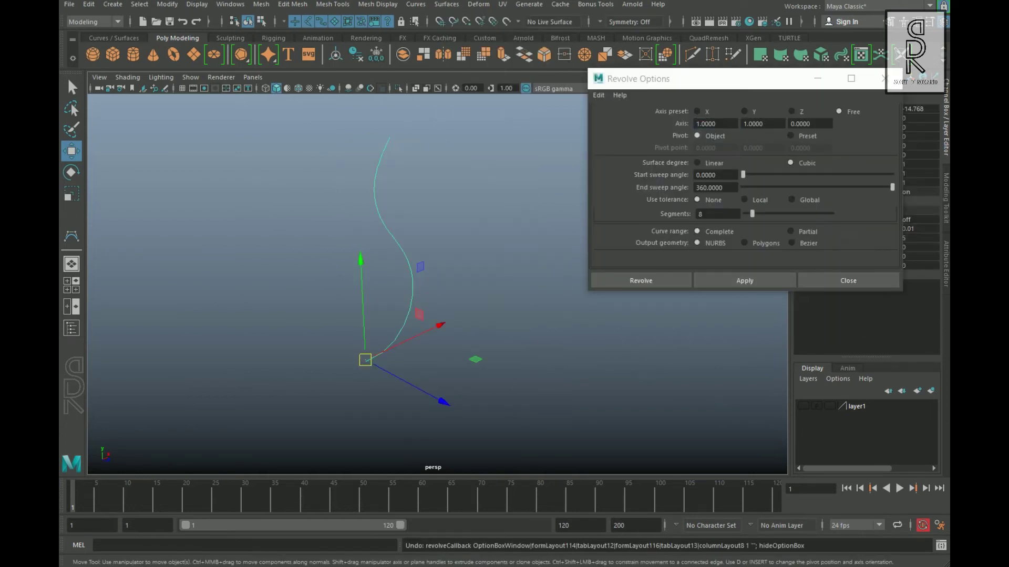
# Step: Try the Free axis revolve with the axis X value set to 0.2, and undo it after inspecting the surface
pyautogui.click(679, 133)
pyautogui.write('.2')
pyautogui.click(744, 281)
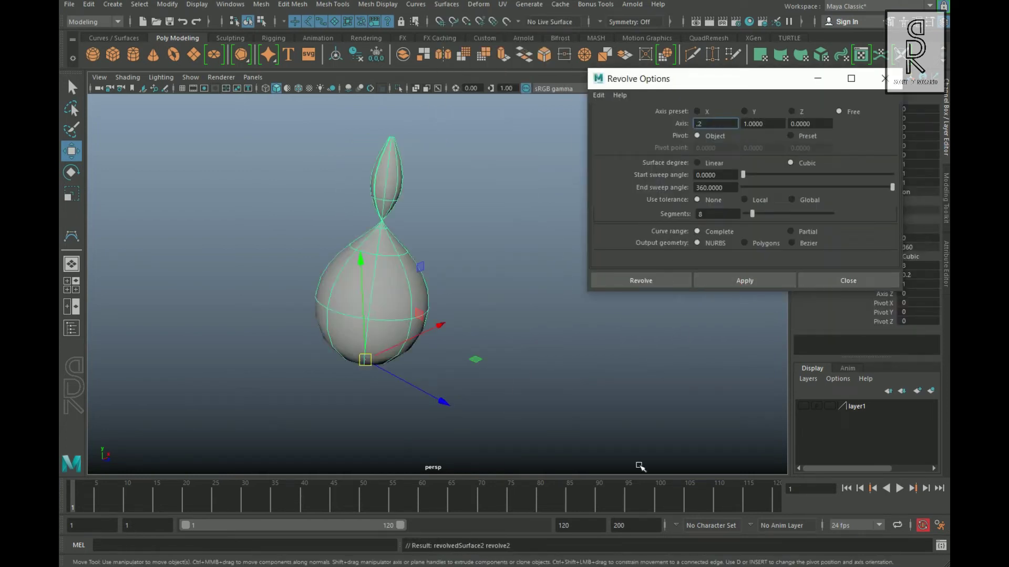
pyautogui.keyDown('alt'); pyautogui.moveTo(637, 468); pyautogui.dragTo(530, 281); pyautogui.keyUp('alt')
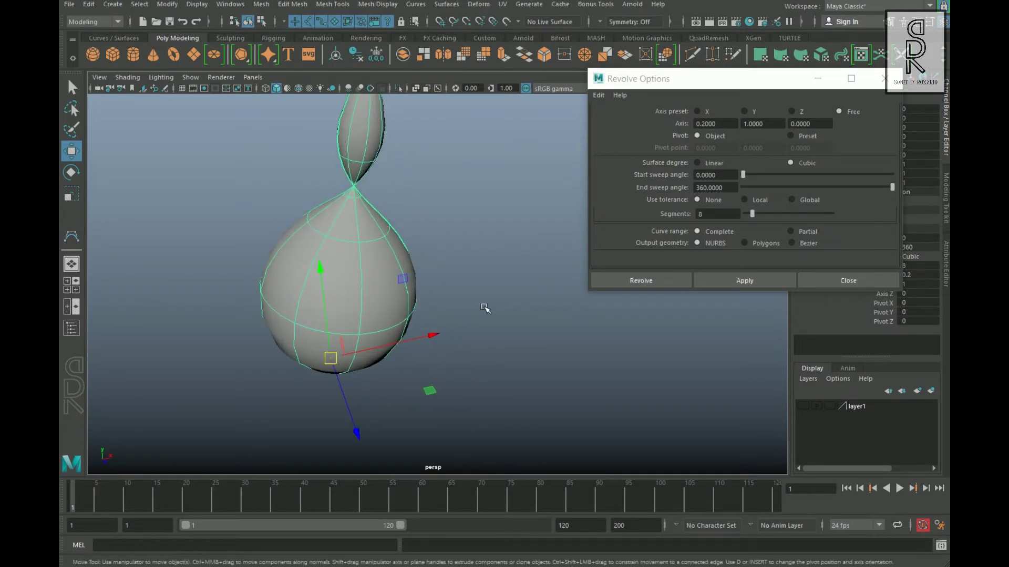
pyautogui.hotkey('ctrl', 'z')
# Step: Set the revolve axis preset back to Y, keeping the Object pivot
pyautogui.click(744, 111)
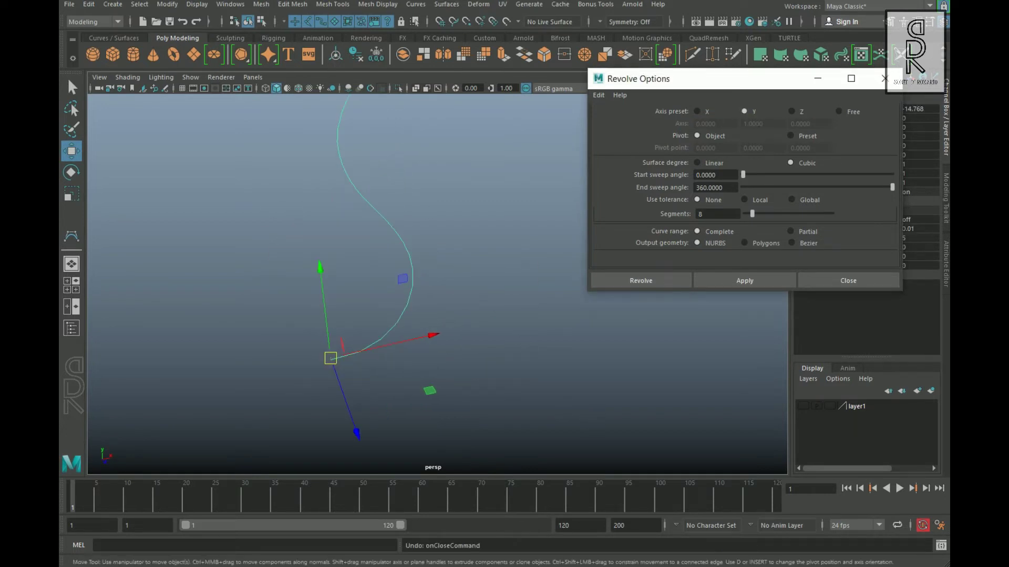
pyautogui.keyDown('alt'); pyautogui.moveTo(756, 321); pyautogui.dragTo(730, 225); pyautogui.keyUp('alt')
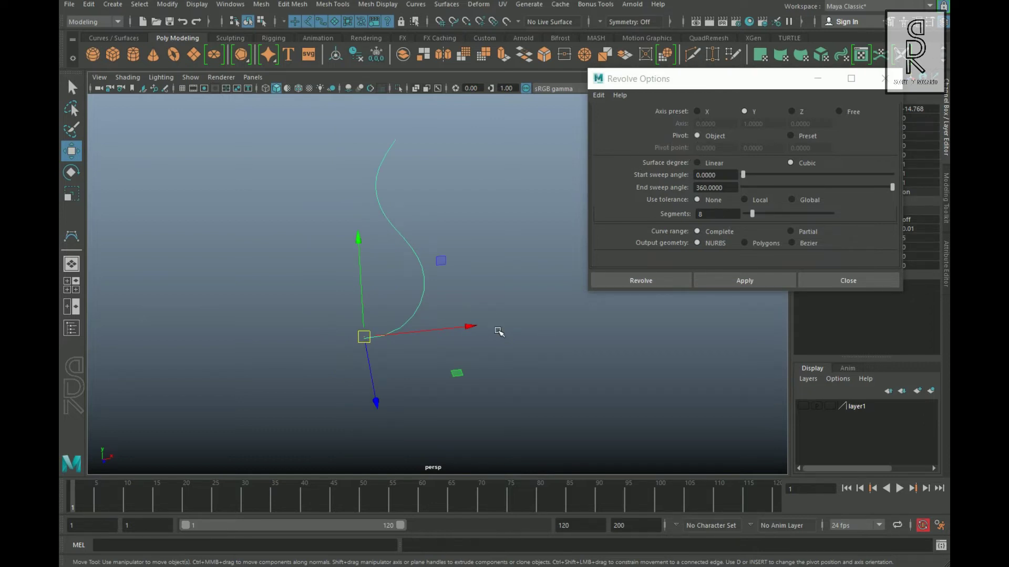
pyautogui.keyDown('alt'); pyautogui.moveTo(498, 331); pyautogui.dragTo(385, 314); pyautogui.keyUp('alt')
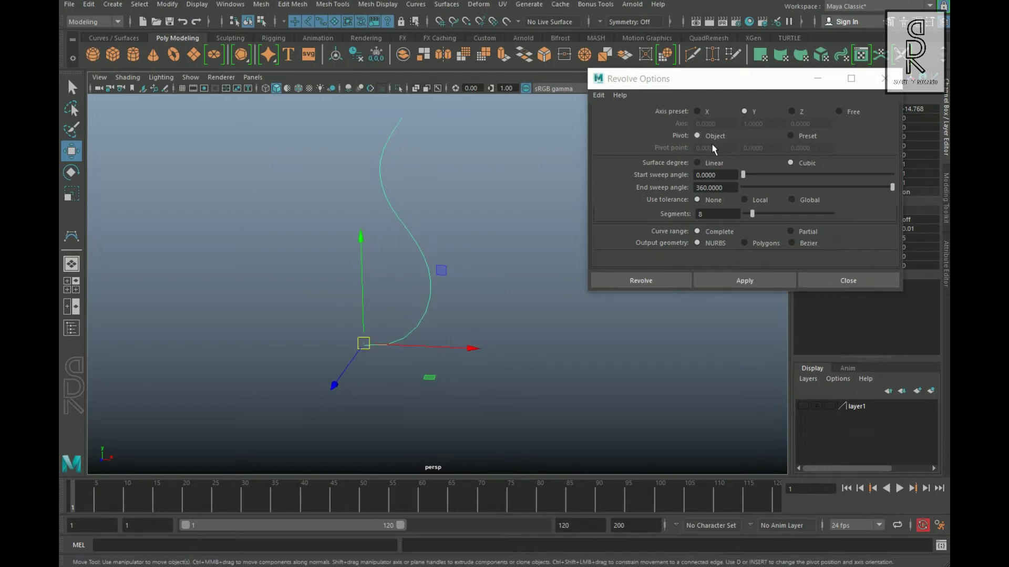
pyautogui.click(802, 139)
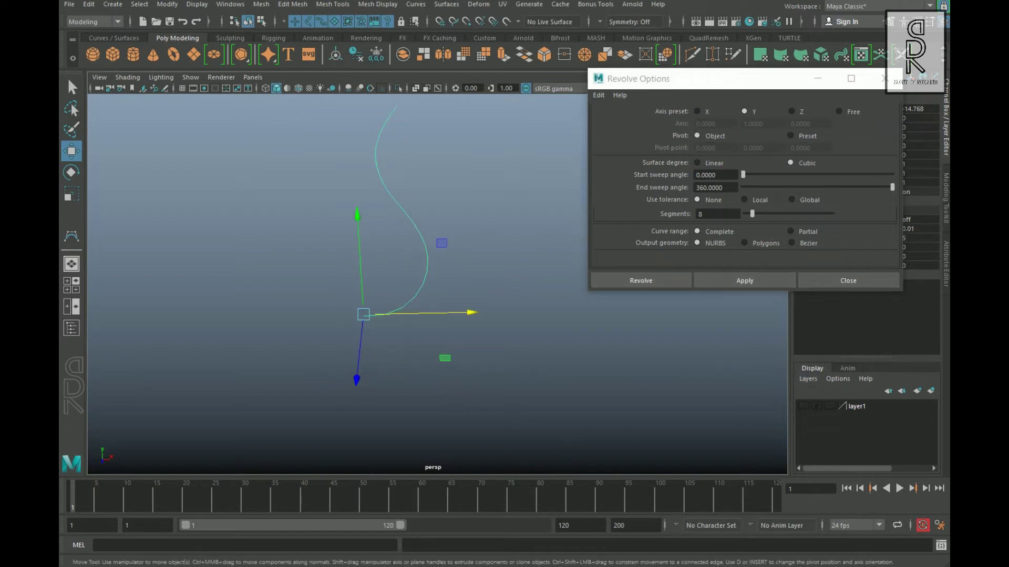
pyautogui.keyDown('alt'); pyautogui.moveTo(472, 368); pyautogui.dragTo(400, 346); pyautogui.keyUp('alt')
pyautogui.keyDown('alt'); pyautogui.moveTo(576, 372); pyautogui.dragTo(575, 401); pyautogui.keyUp('alt')
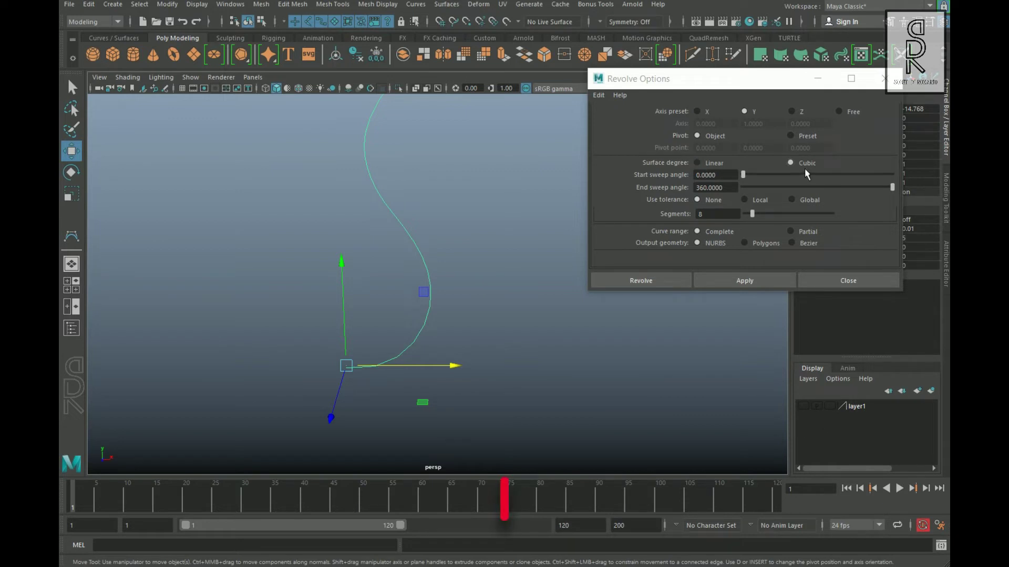
# Step: Revolve the curve around Y with the Cubic surface degree, inspect the vase, and undo the revolve
pyautogui.click(779, 284)
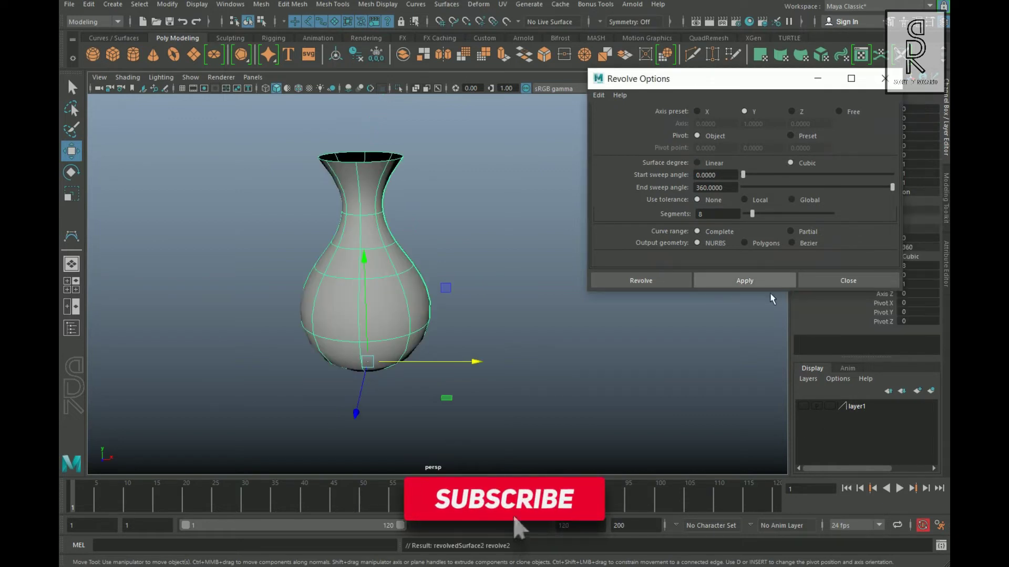
pyautogui.click(420, 362)
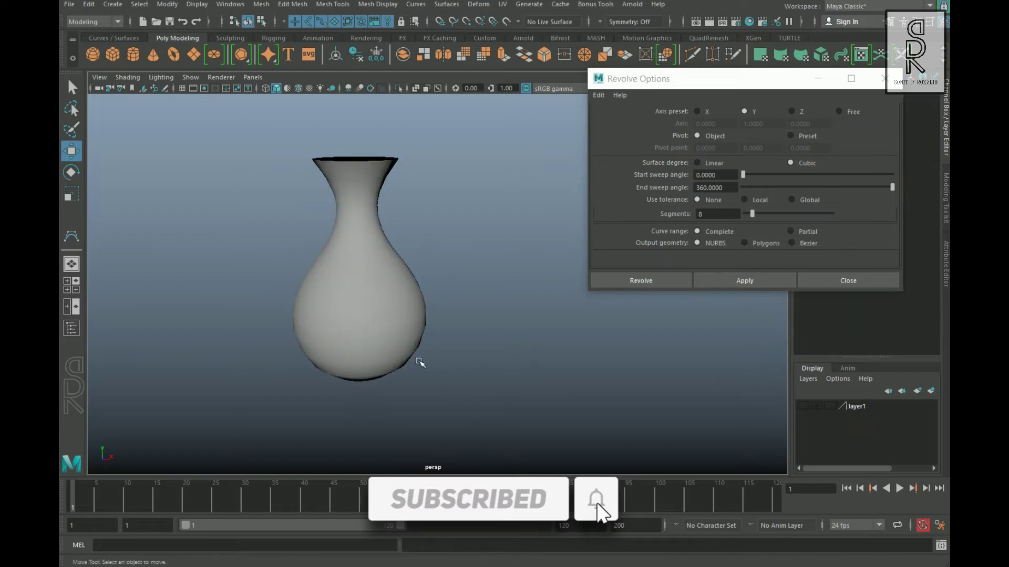
pyautogui.click(388, 351)
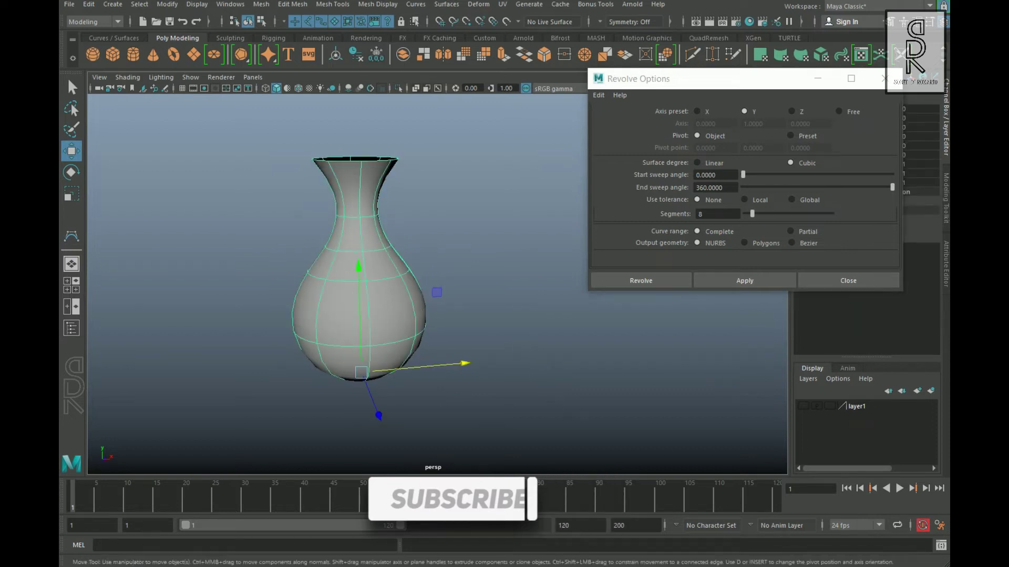
pyautogui.click(620, 407)
pyautogui.hotkey('ctrl', 'z')
pyautogui.hotkey('ctrl', 'z')
pyautogui.hotkey('ctrl', 'z')
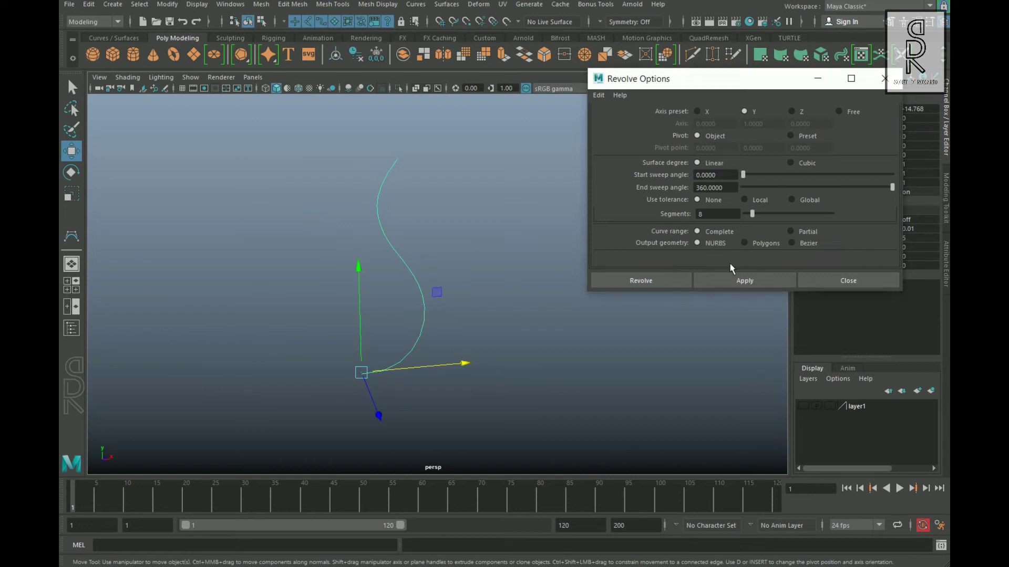
# Step: Revolve the curve around Y with the Linear surface degree and inspect the faceted vase from several angles
pyautogui.click(743, 280)
pyautogui.keyDown('alt'); pyautogui.moveTo(376, 344); pyautogui.dragTo(400, 341); pyautogui.keyUp('alt')
pyautogui.click(234, 326)
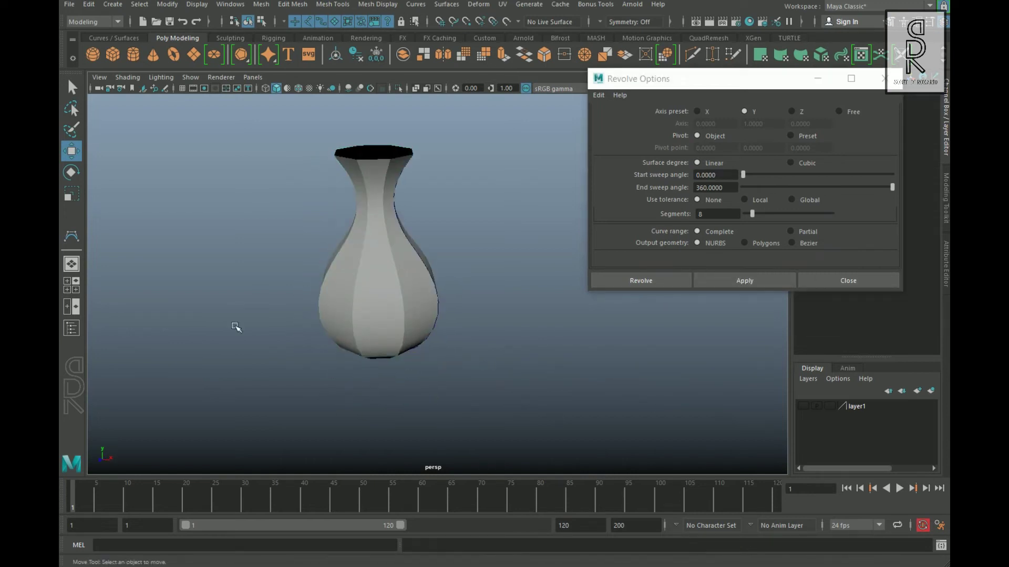
pyautogui.scroll(2, 310, 324)
pyautogui.keyDown('alt'); pyautogui.moveTo(335, 328); pyautogui.dragTo(367, 258); pyautogui.keyUp('alt')
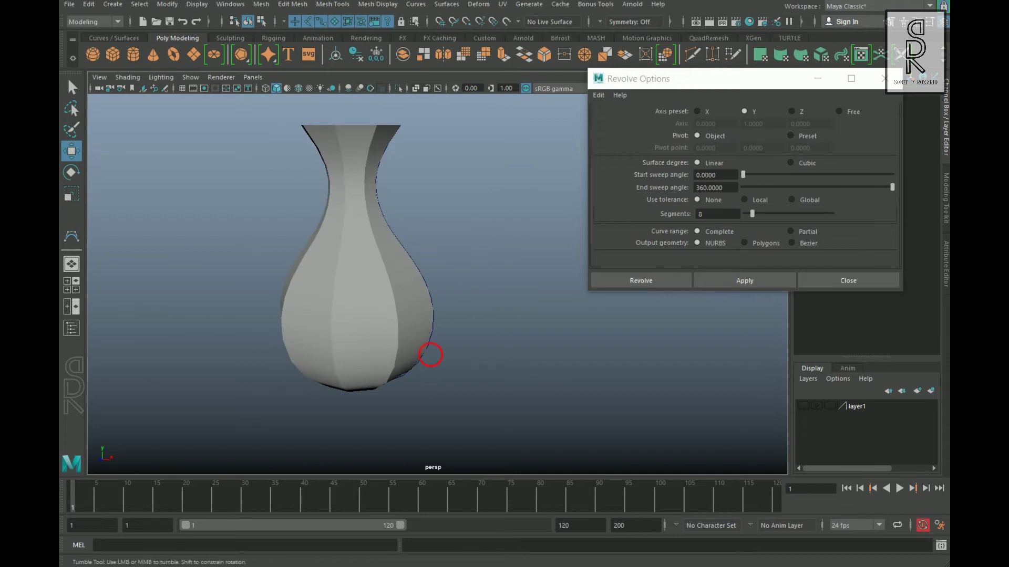
pyautogui.keyDown('alt'); pyautogui.moveTo(430, 355); pyautogui.dragTo(365, 354); pyautogui.keyUp('alt')
pyautogui.click(395, 376)
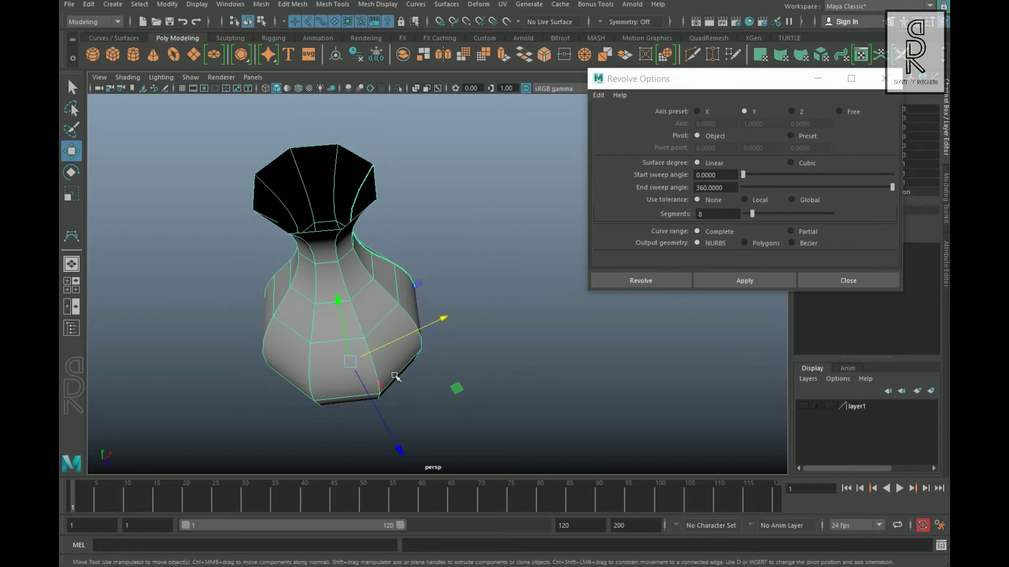
# Step: Inspect the faceted lower body of the vase closely, and undo the Linear revolve
pyautogui.scroll(3, 462, 402)
pyautogui.keyDown('alt'); pyautogui.moveTo(467, 408); pyautogui.dragTo(456, 372); pyautogui.keyUp('alt')
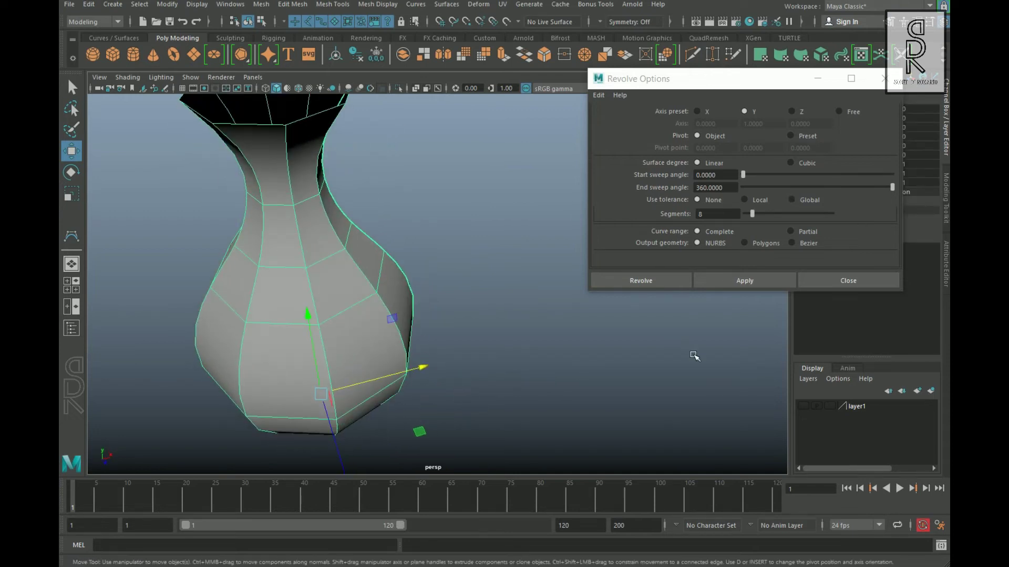
pyautogui.hotkey('ctrl', 'z')
pyautogui.hotkey('ctrl', 'z')
pyautogui.hotkey('ctrl', 'z')
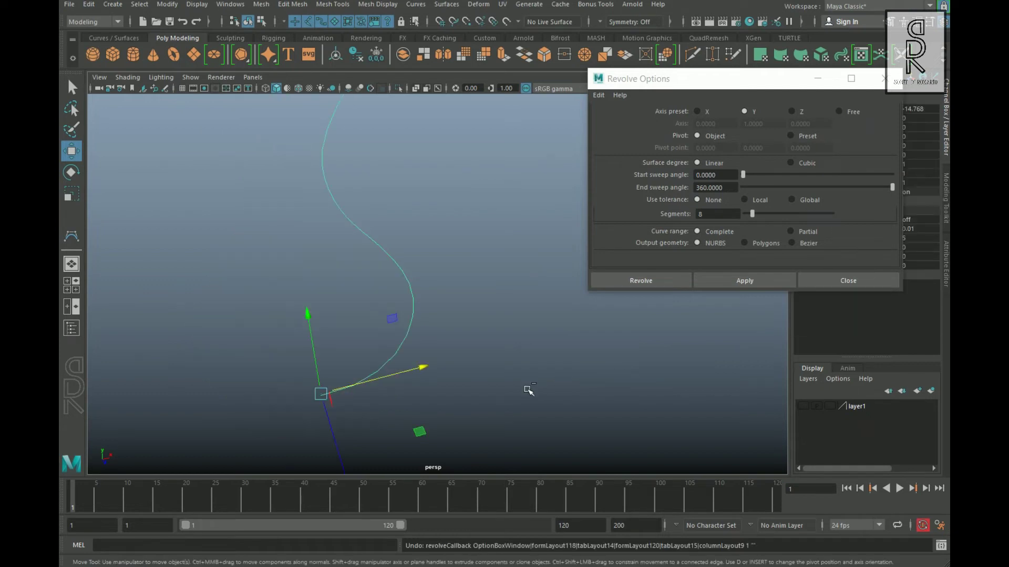
# Step: Revolve the curve with the Cubic surface degree and an End sweep angle of 180, inspect the half vase, and undo the revolve
pyautogui.click(802, 165)
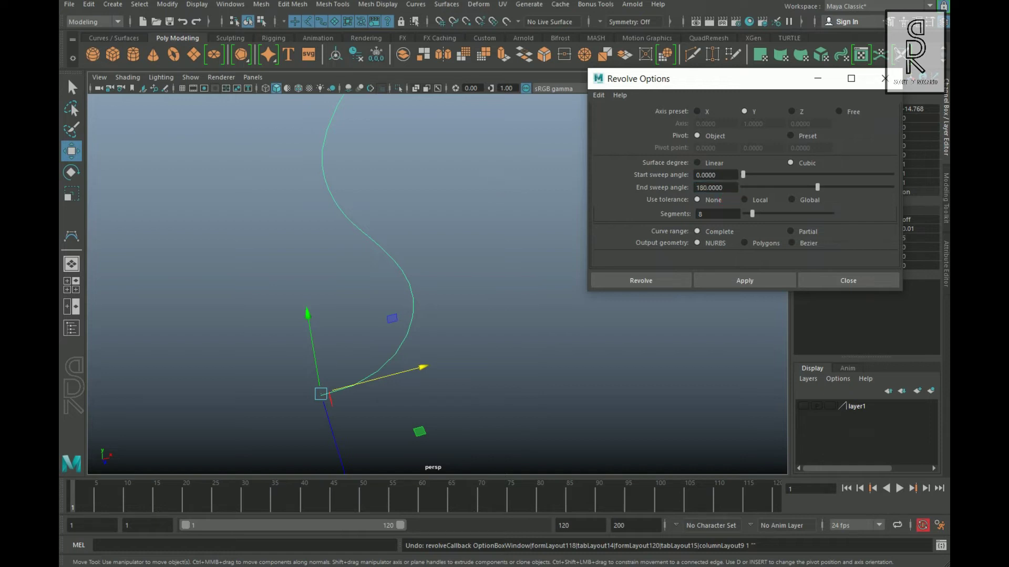
pyautogui.click(772, 285)
pyautogui.scroll(-5, 518, 399)
pyautogui.keyDown('alt'); pyautogui.moveTo(288, 351); pyautogui.dragTo(399, 367); pyautogui.keyUp('alt')
pyautogui.hotkey('ctrl', 'z')
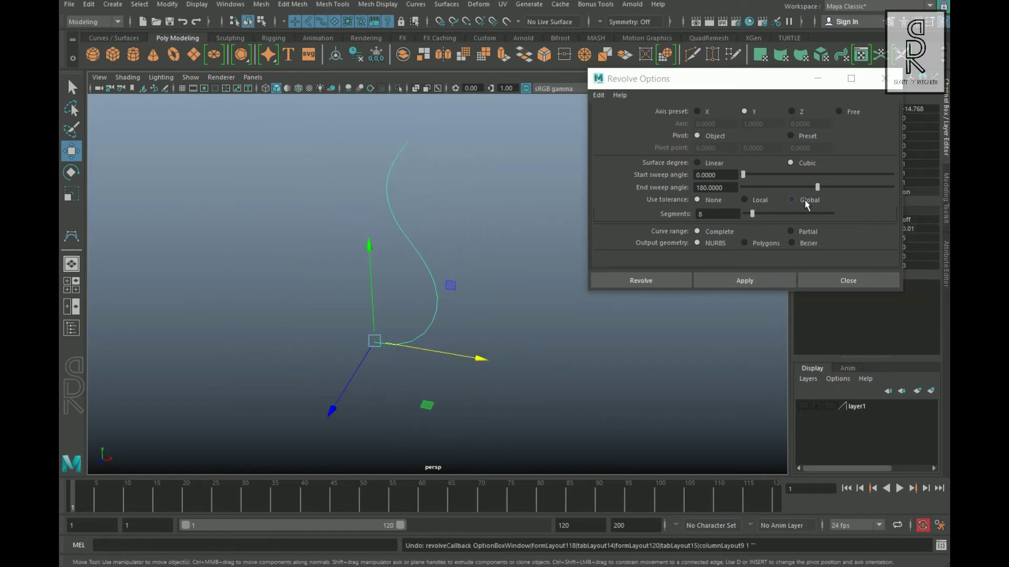
# Step: Revolve the curve with a Start sweep angle of 180 and an End sweep angle of 360, inspect the half vase, and undo the revolve
pyautogui.moveTo(743, 175); pyautogui.dragTo(788, 181)
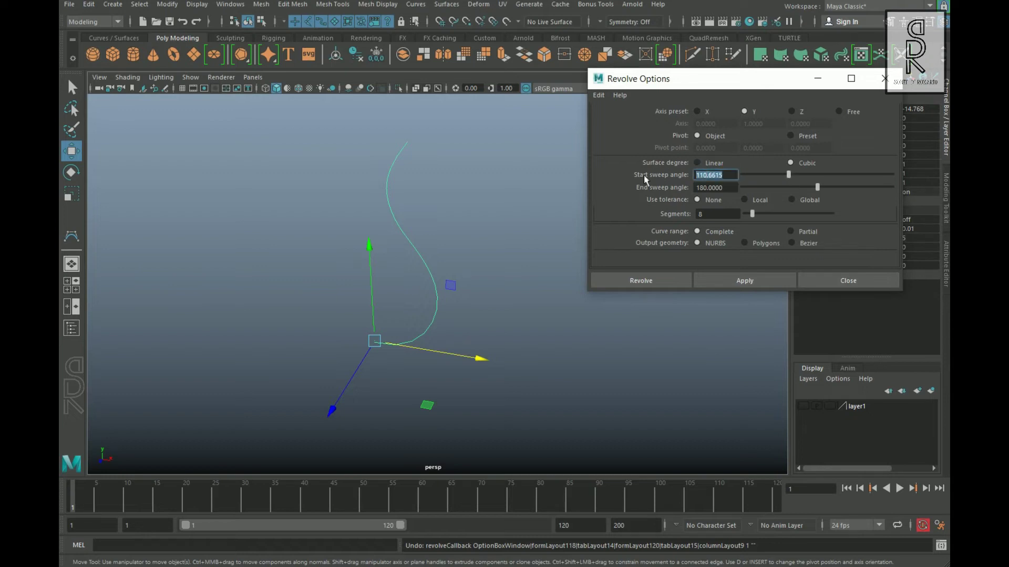
pyautogui.write('180')
pyautogui.press('Return')
pyautogui.moveTo(817, 188); pyautogui.dragTo(892, 187)
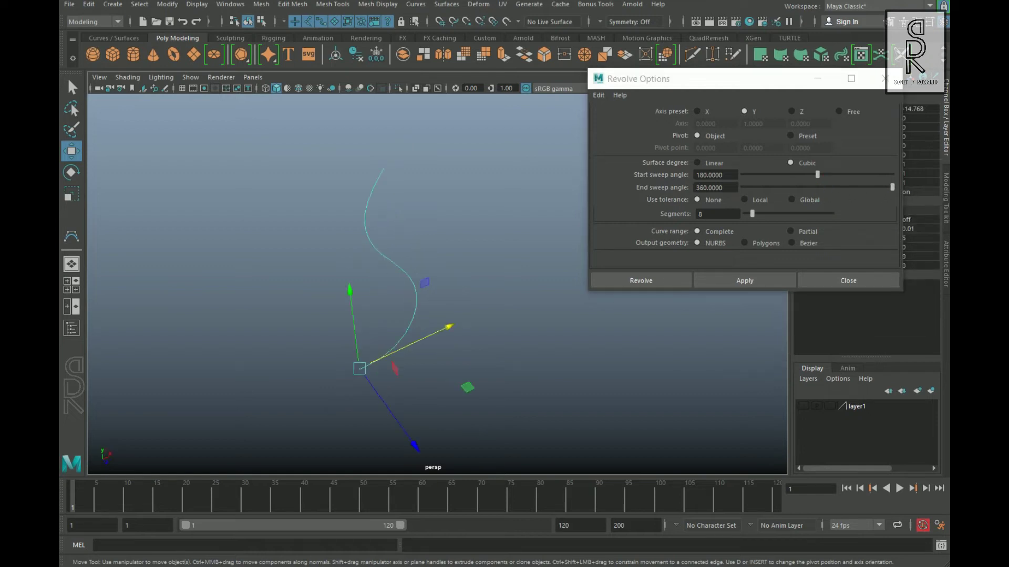
pyautogui.click(763, 279)
pyautogui.keyDown('alt'); pyautogui.moveTo(416, 354); pyautogui.dragTo(443, 389); pyautogui.keyUp('alt')
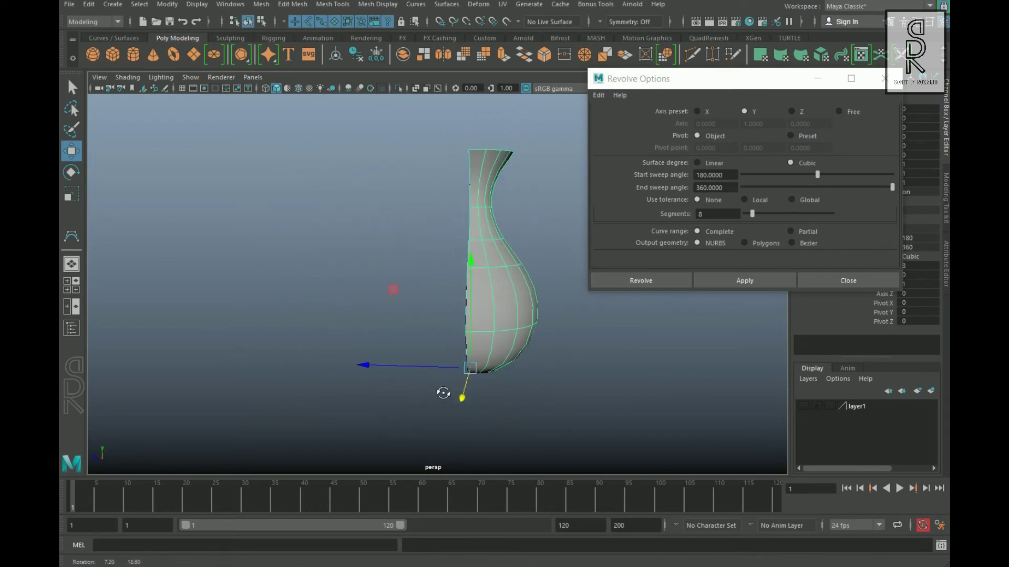
pyautogui.hotkey('ctrl', 'z')
pyautogui.hotkey('ctrl', 'z')
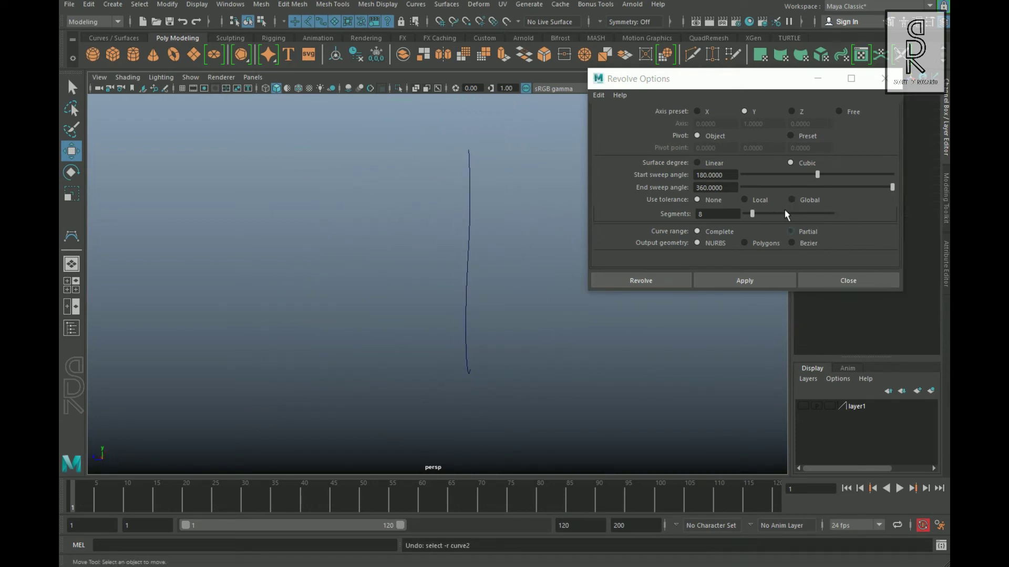
# Step: Reset the Revolve options to their default settings
pyautogui.click(599, 95)
pyautogui.click(630, 122)
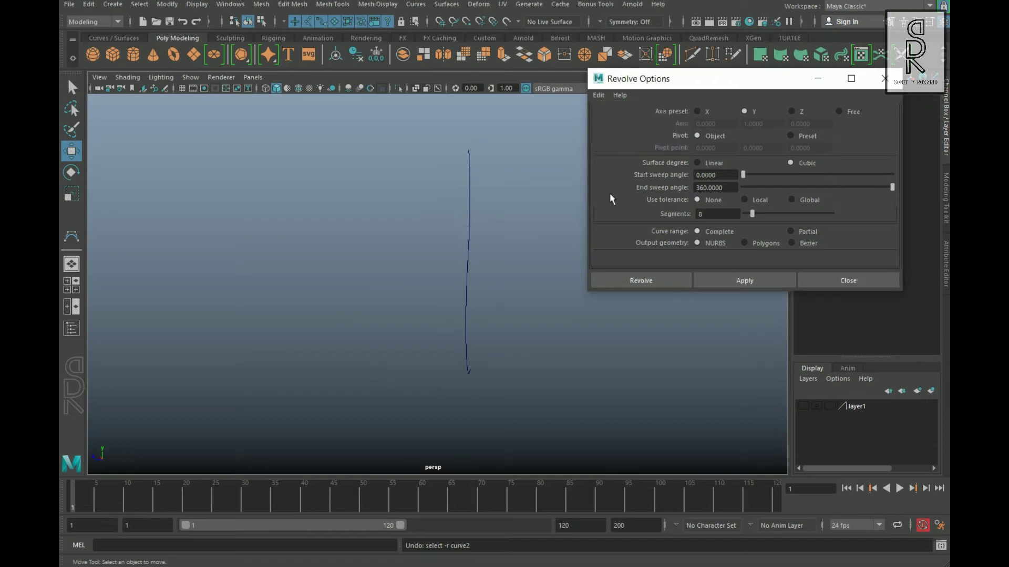
pyautogui.keyDown('alt'); pyautogui.moveTo(452, 324); pyautogui.dragTo(416, 362); pyautogui.keyUp('alt')
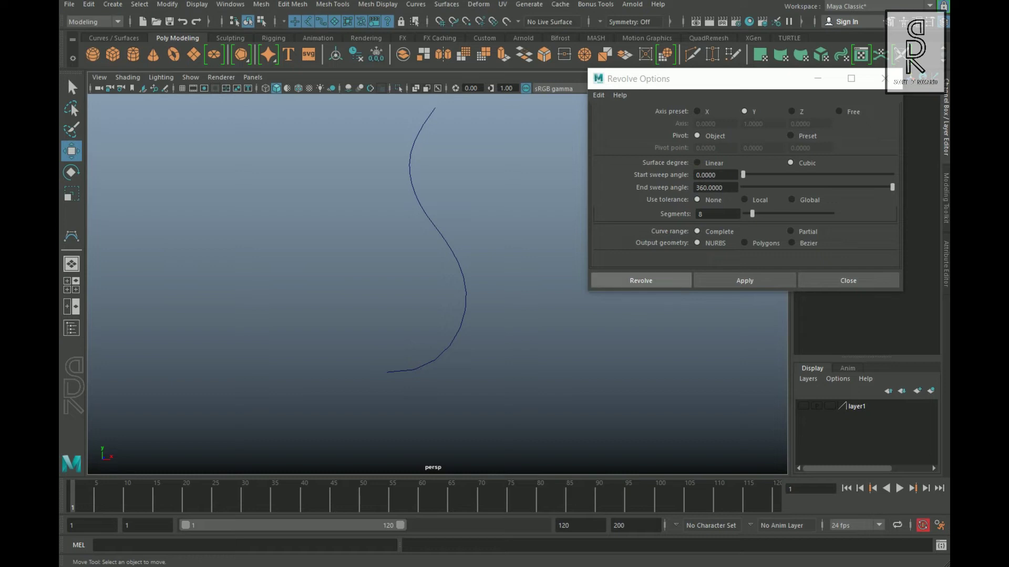
# Step: Select the profile curve, revolve it with 20 segments, inspect the vase's surface divisions, and undo the revolve
pyautogui.moveTo(757, 216); pyautogui.dragTo(519, 217)
pyautogui.write('20')
pyautogui.keyDown('alt'); pyautogui.moveTo(461, 289); pyautogui.dragTo(472, 303); pyautogui.keyUp('alt')
pyautogui.click(472, 304)
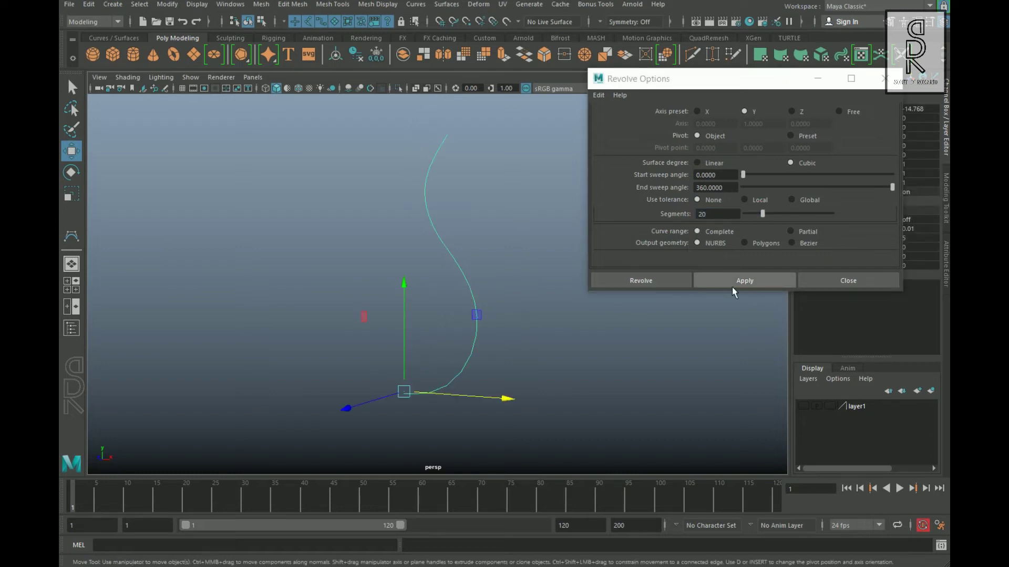
pyautogui.click(759, 287)
pyautogui.keyDown('alt'); pyautogui.moveTo(596, 422); pyautogui.dragTo(436, 310); pyautogui.keyUp('alt')
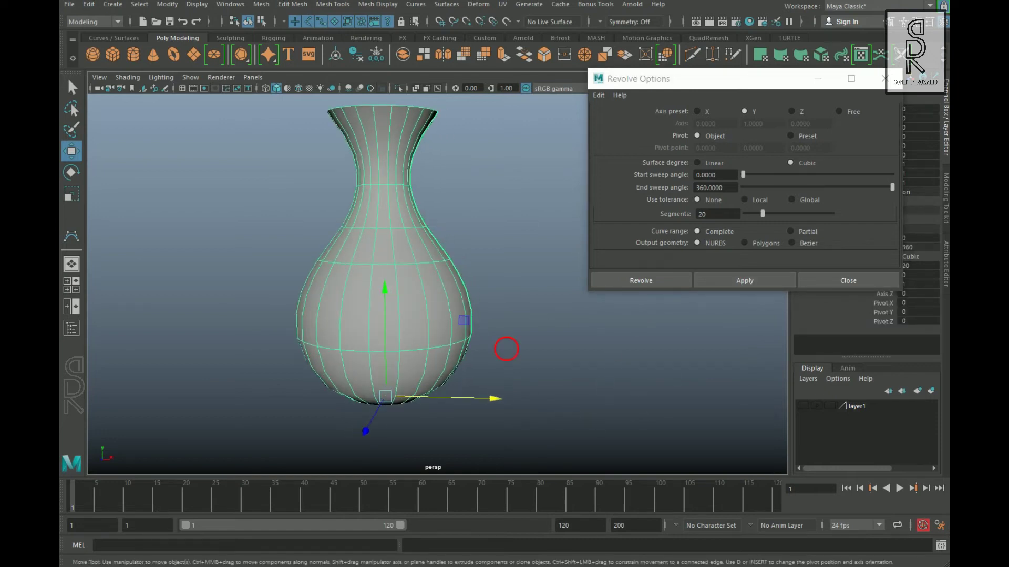
pyautogui.keyDown('alt'); pyautogui.moveTo(506, 349); pyautogui.dragTo(558, 370); pyautogui.keyUp('alt')
pyautogui.click(610, 392)
pyautogui.hotkey('ctrl', 'z')
pyautogui.hotkey('ctrl', 'z')
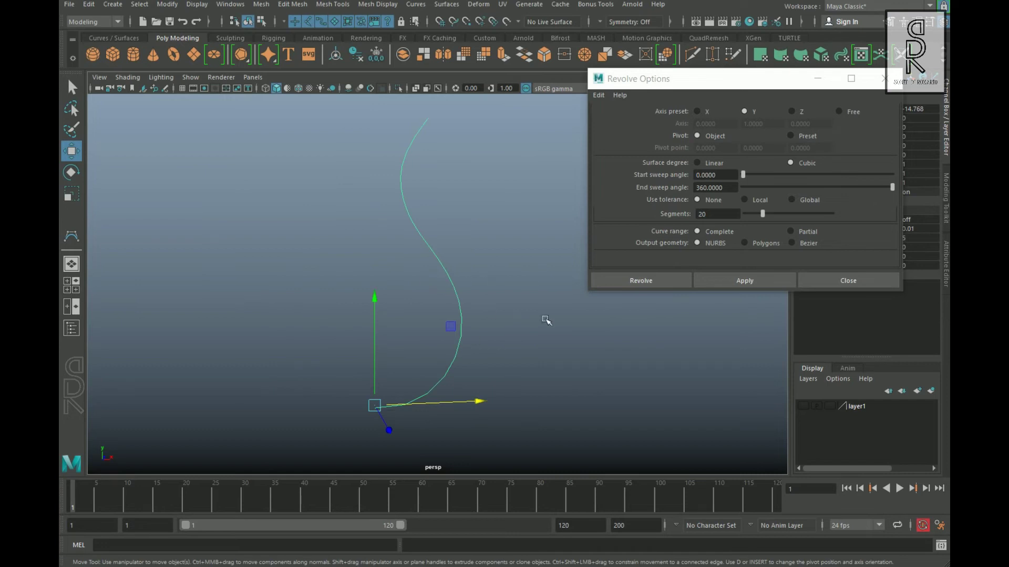
# Step: Revolve the curve with 50 segments, inspect the smoother vase, and undo the revolve
pyautogui.moveTo(715, 215); pyautogui.dragTo(657, 216)
pyautogui.write('50')
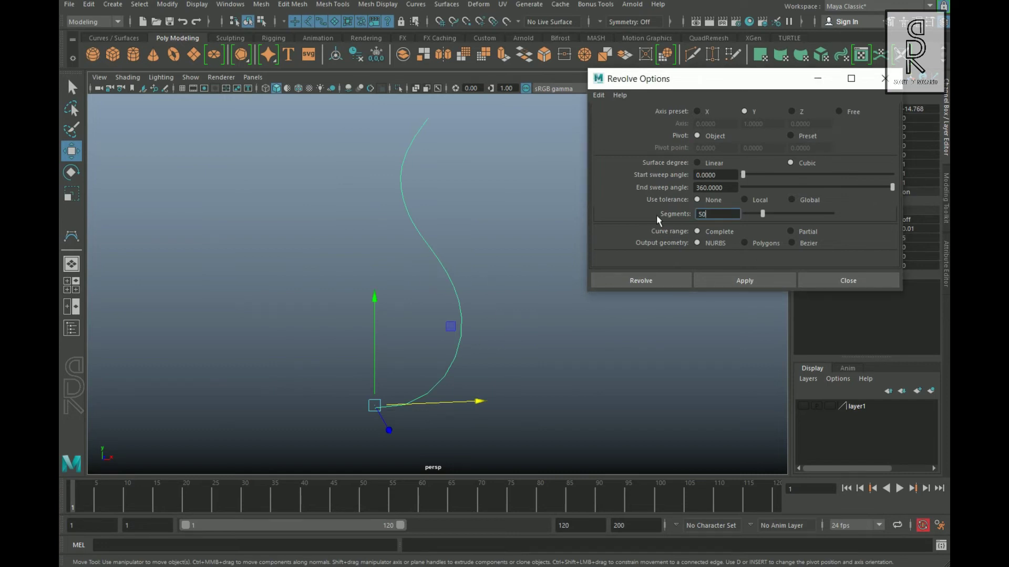
pyautogui.press('Return')
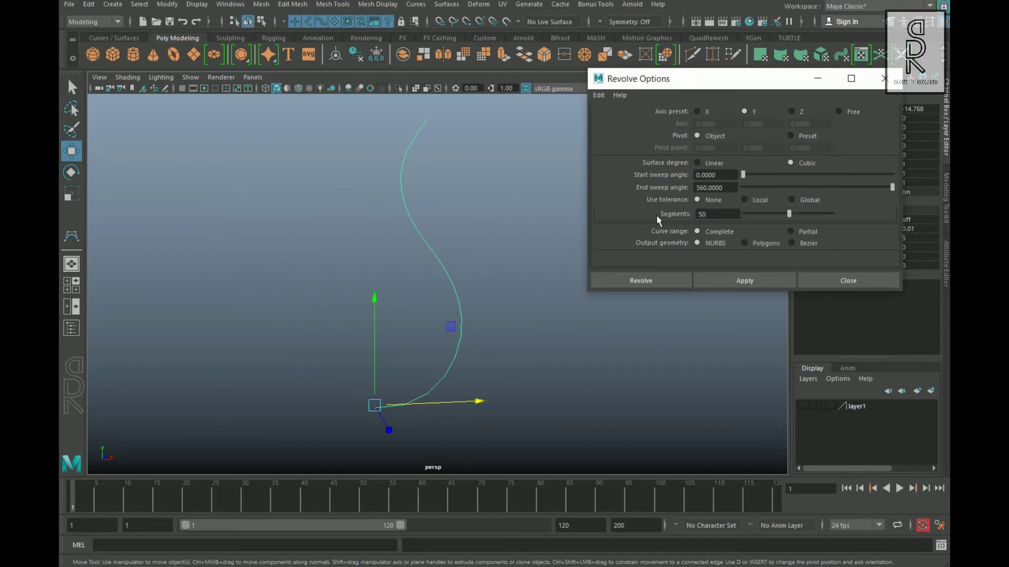
pyautogui.click(774, 285)
pyautogui.keyDown('alt'); pyautogui.moveTo(535, 384); pyautogui.dragTo(535, 411); pyautogui.keyUp('alt')
pyautogui.click(634, 407)
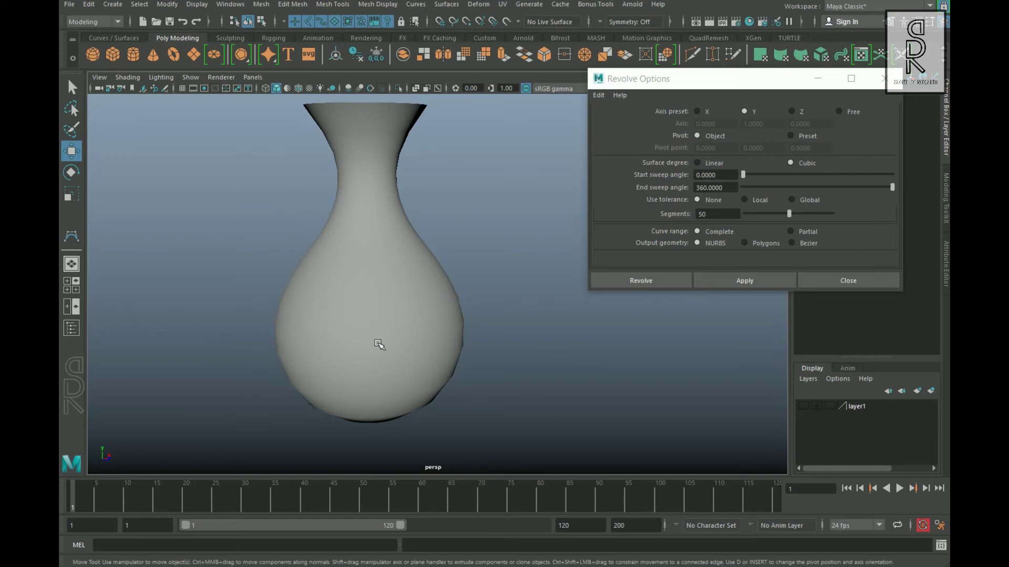
pyautogui.click(378, 344)
pyautogui.click(553, 419)
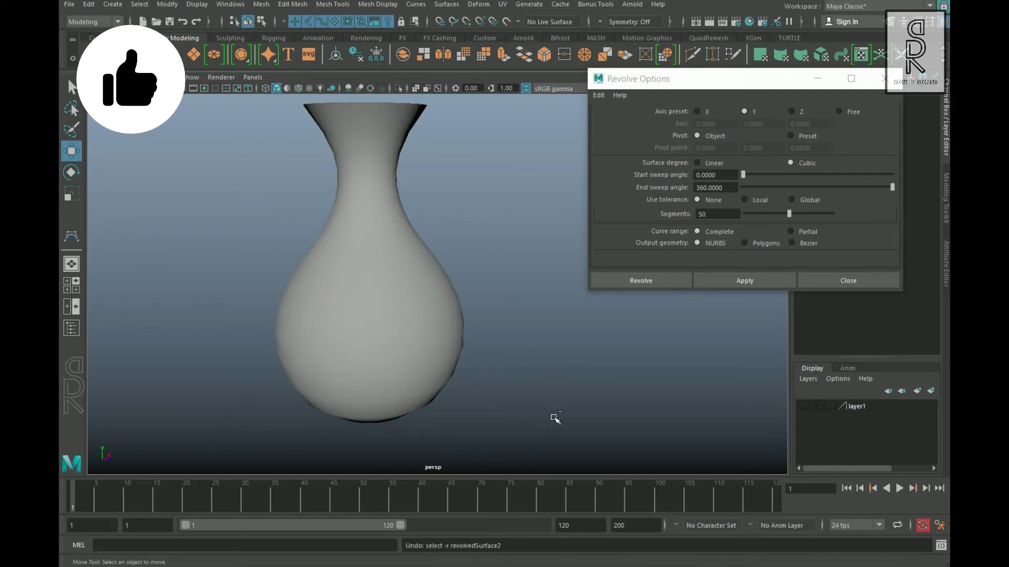
pyautogui.hotkey('ctrl', 'z')
pyautogui.hotkey('ctrl', 'z')
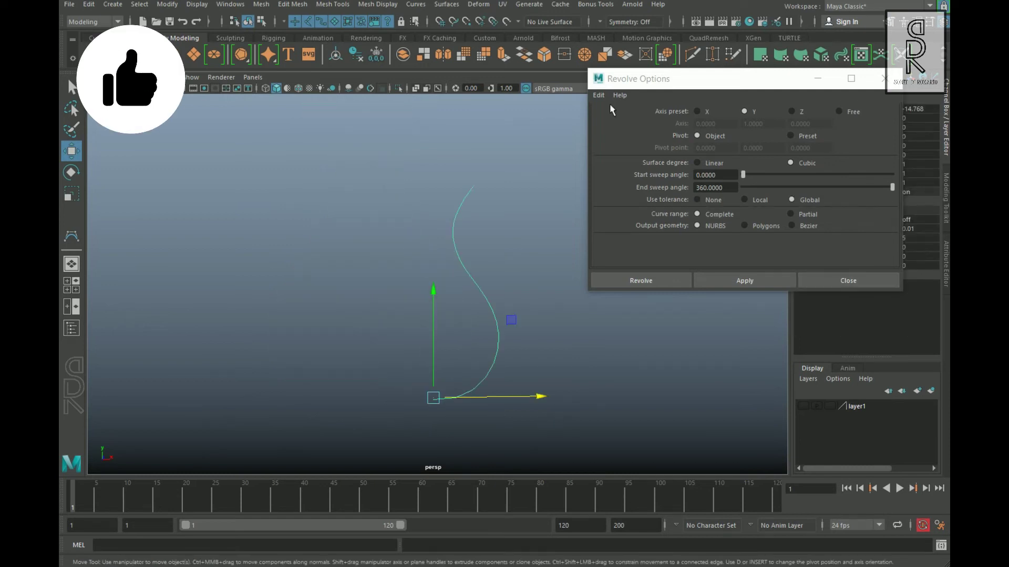
# Step: Reset the Revolve options to their defaults, revolve the profile curve around Y, and minimize the options window
pyautogui.click(599, 95)
pyautogui.click(634, 115)
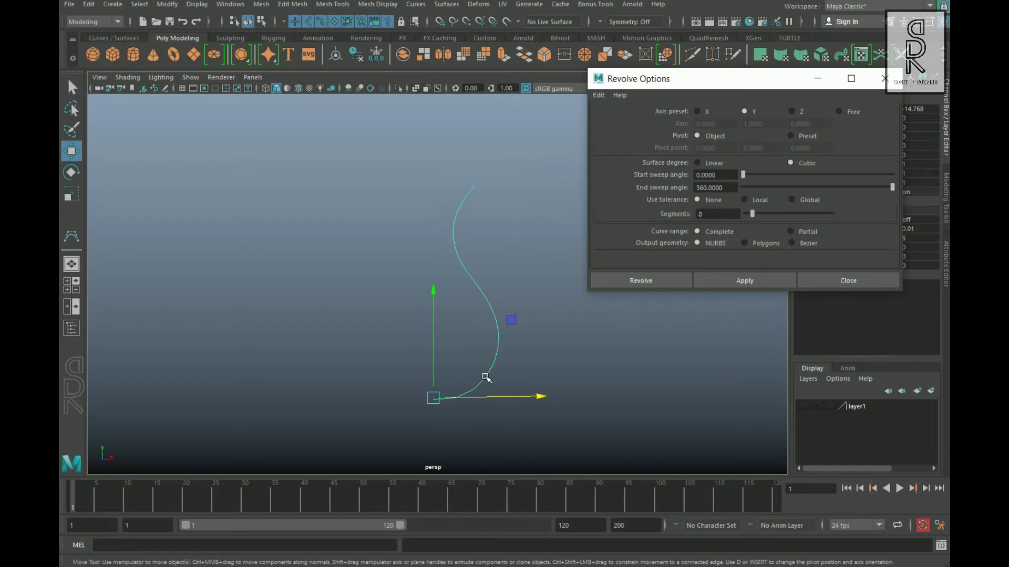
pyautogui.click(757, 284)
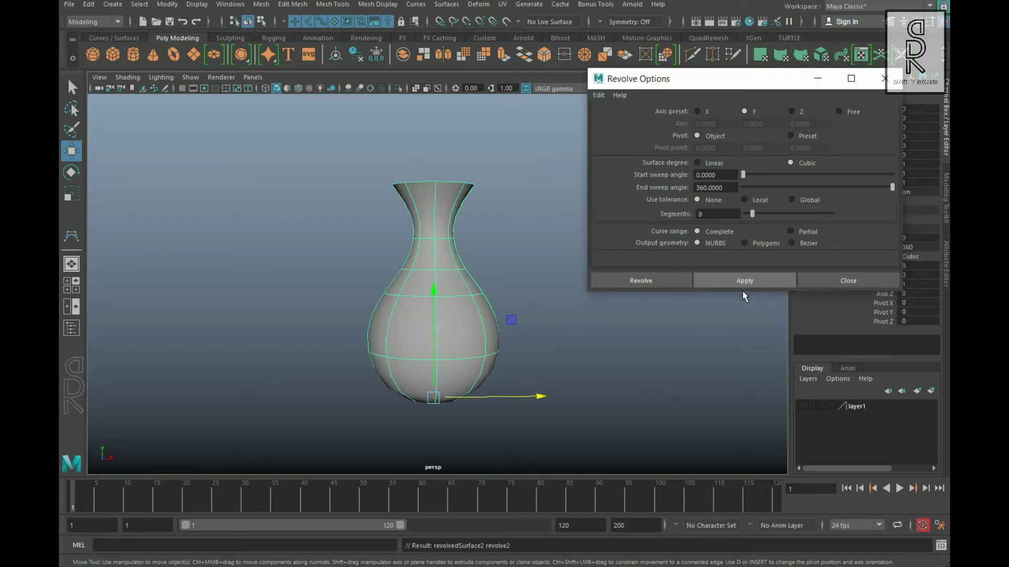
pyautogui.click(816, 82)
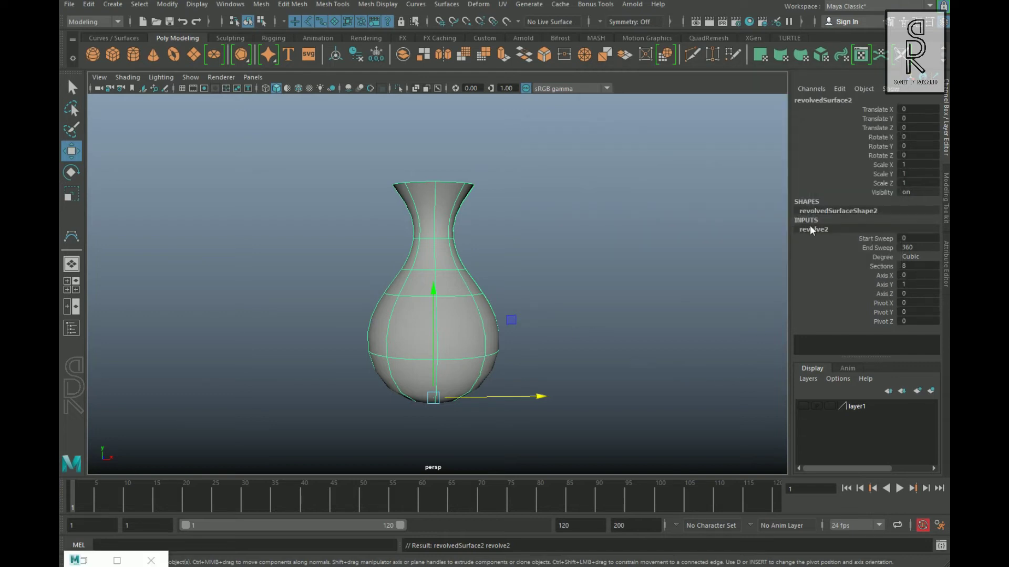
# Step: Try different Start Sweep, Sections, Axis X and Axis Z values in the vase's revolve history, and undo the changes
pyautogui.click(874, 239)
pyautogui.moveTo(457, 388); pyautogui.dragTo(657, 367, button='middle')
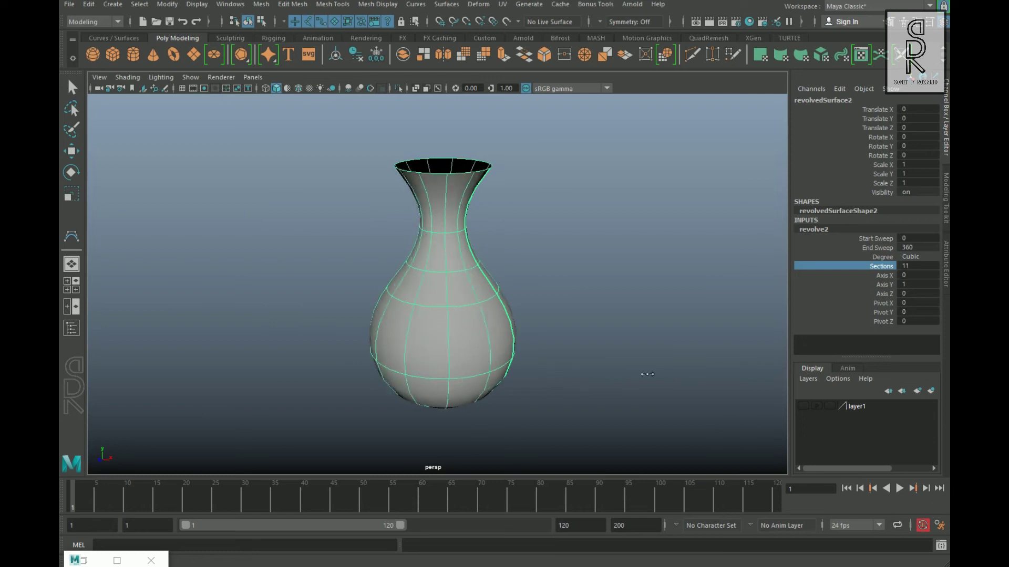
pyautogui.moveTo(647, 374); pyautogui.dragTo(567, 397, button='middle')
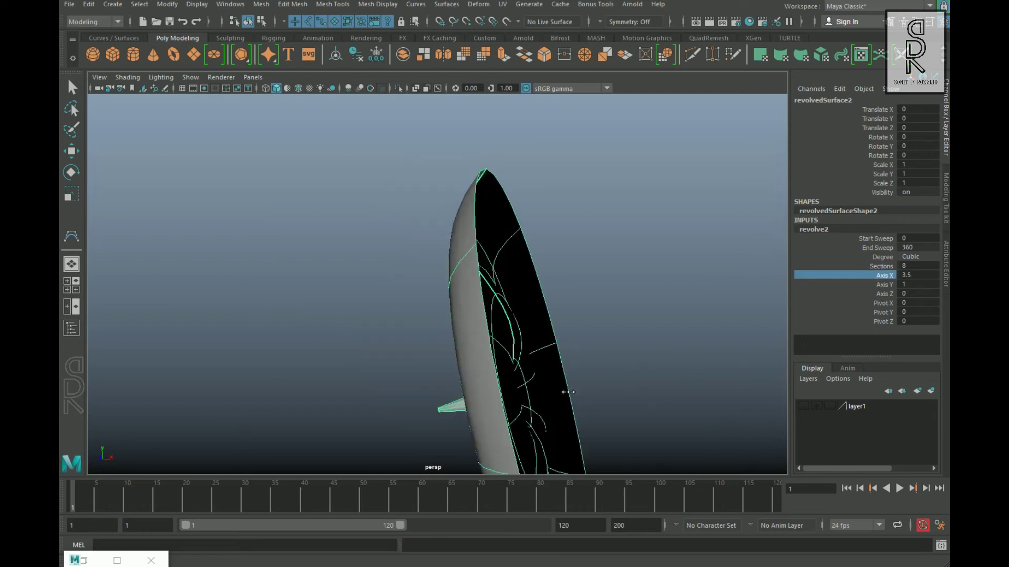
pyautogui.moveTo(565, 389); pyautogui.dragTo(543, 385, button='middle')
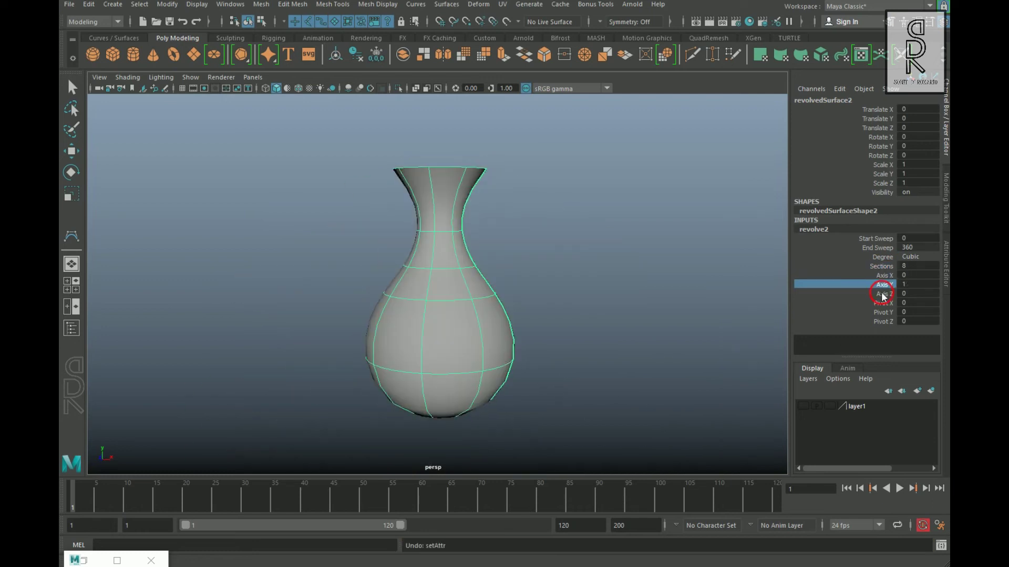
pyautogui.click(881, 294)
pyautogui.moveTo(599, 363); pyautogui.dragTo(534, 336, button='middle')
pyautogui.hotkey('ctrl', 'z')
# Step: Try different Pivot X, Pivot Y and Pivot Z values in the vase's revolve history to compare how the surface deforms
pyautogui.click(882, 304)
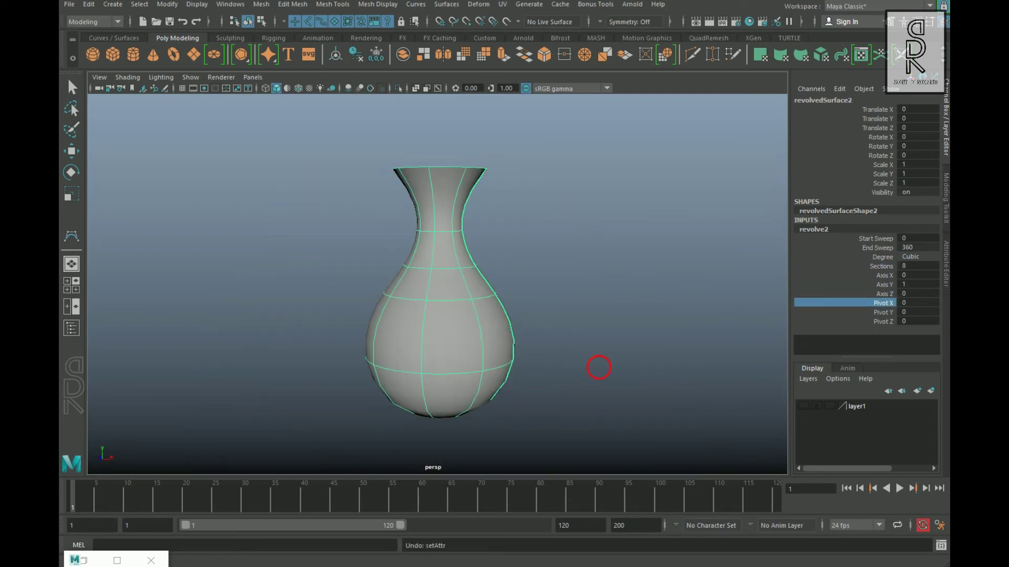
pyautogui.click(72, 152)
pyautogui.keyDown('alt'); pyautogui.moveTo(420, 368); pyautogui.dragTo(450, 326); pyautogui.keyUp('alt')
pyautogui.click(883, 304)
pyautogui.moveTo(584, 430); pyautogui.dragTo(536, 426, button='middle')
pyautogui.hotkey('ctrl', 'z')
pyautogui.click(882, 312)
pyautogui.hotkey('ctrl', 'z')
pyautogui.click(883, 321)
pyautogui.moveTo(574, 379); pyautogui.dragTo(658, 435, button='middle')
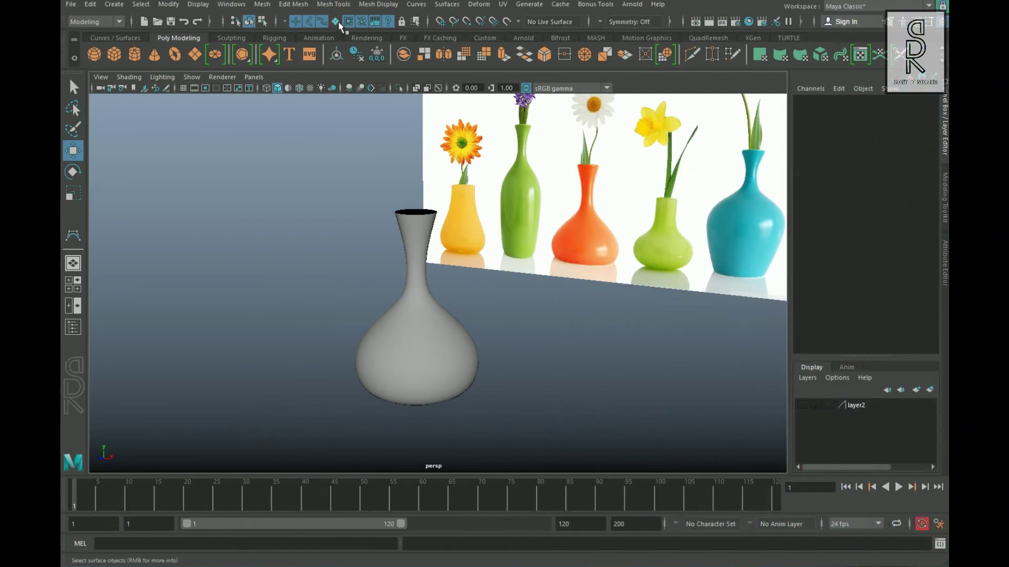
# Step: Select the revolved vase in front of the reference image and delete its construction history
pyautogui.click(432, 387)
pyautogui.moveTo(433, 387)
pyautogui.keyDown('alt'); pyautogui.mouseDown()
pyautogui.moveTo(520, 361)
pyautogui.moveTo(561, 319)
pyautogui.moveTo(401, 385)
pyautogui.moveTo(420, 386)
pyautogui.mouseUp(); pyautogui.keyUp('alt')
pyautogui.scroll(1, 404, 382)
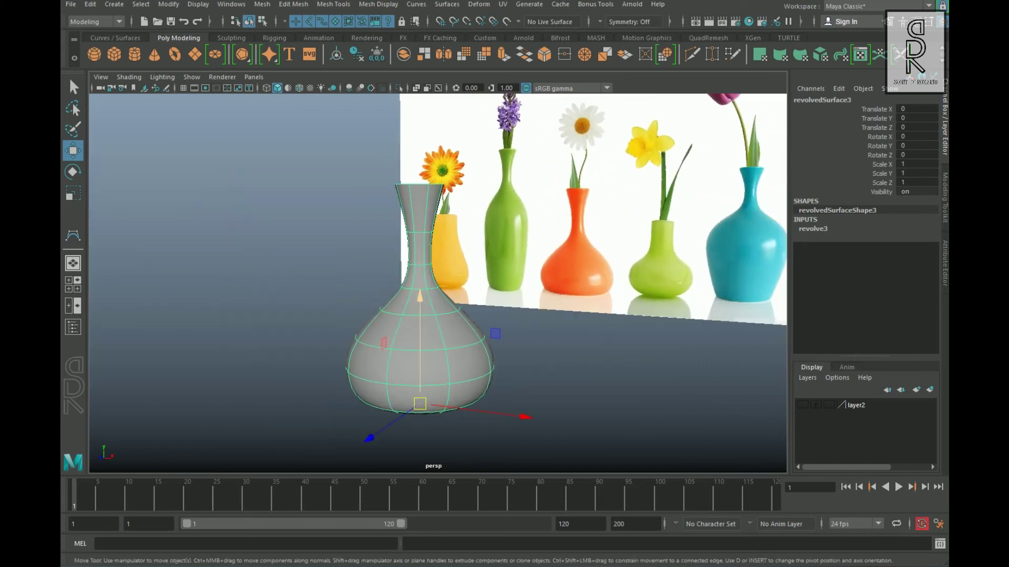
pyautogui.click(100, 11)
pyautogui.moveTo(164, 139)
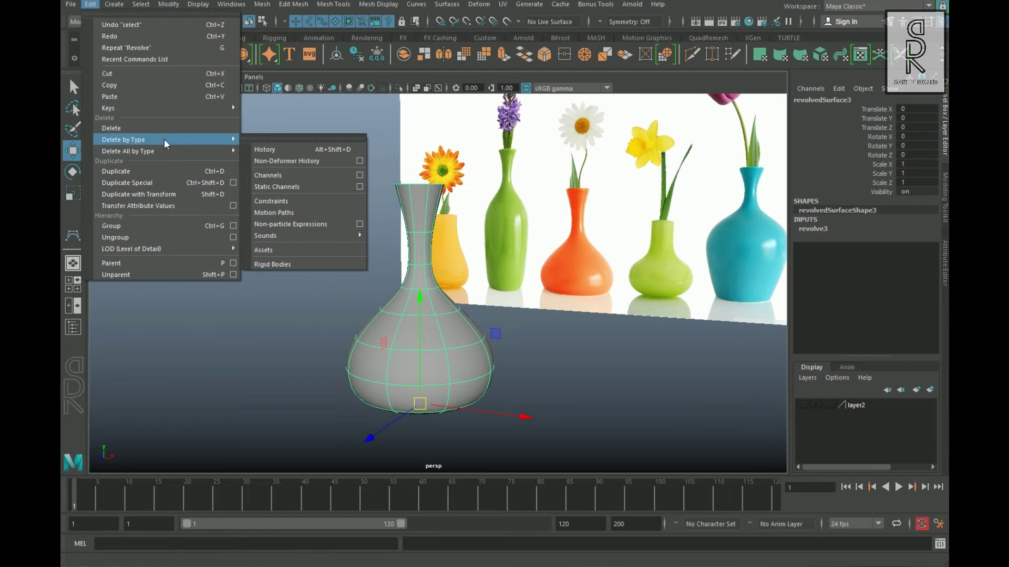
pyautogui.click(285, 148)
# Step: Try moving the vase surface about 2.8 units along X, away from its profile curve, and undo the move
pyautogui.click(489, 398)
pyautogui.keyDown('alt'); pyautogui.moveTo(489, 398); pyautogui.dragTo(541, 386); pyautogui.keyUp('alt')
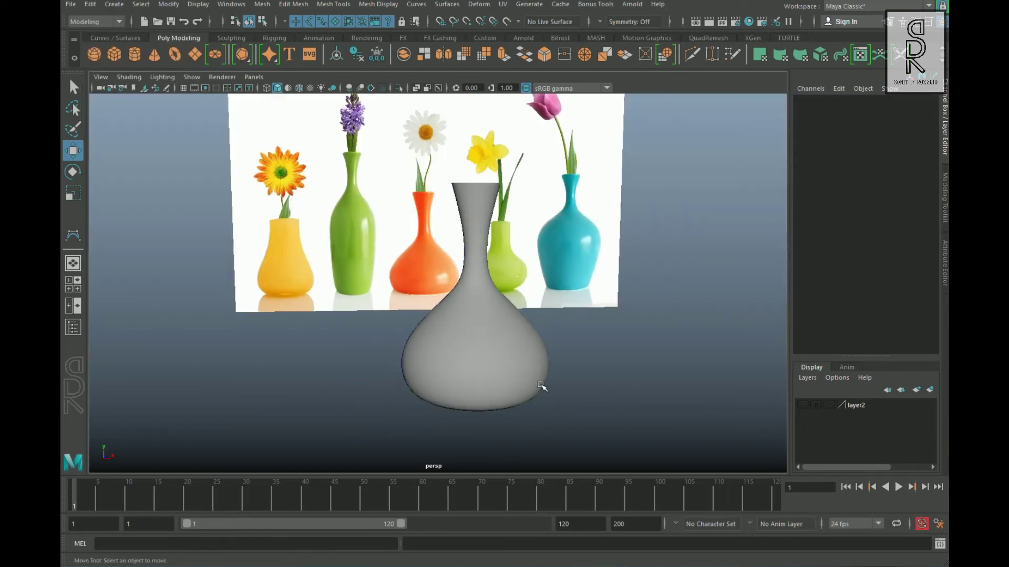
pyautogui.click(541, 387)
pyautogui.moveTo(586, 410); pyautogui.dragTo(668, 407)
pyautogui.hotkey('ctrl', 'z')
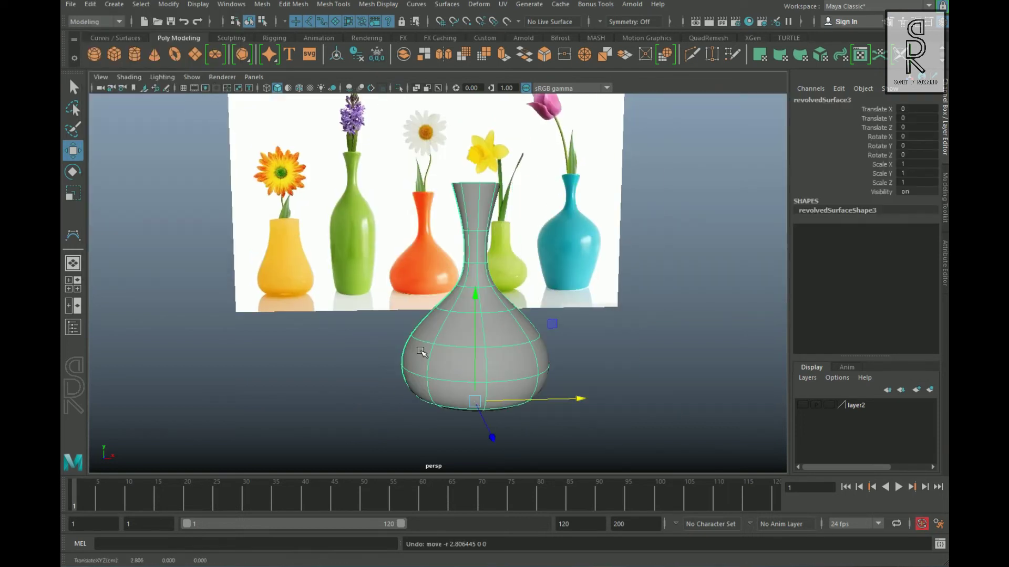
# Step: Try moving a control vertex of the profile curve up and outward to test its link to the vase, undo it, and return to object mode
pyautogui.click(347, 384)
pyautogui.click(408, 323)
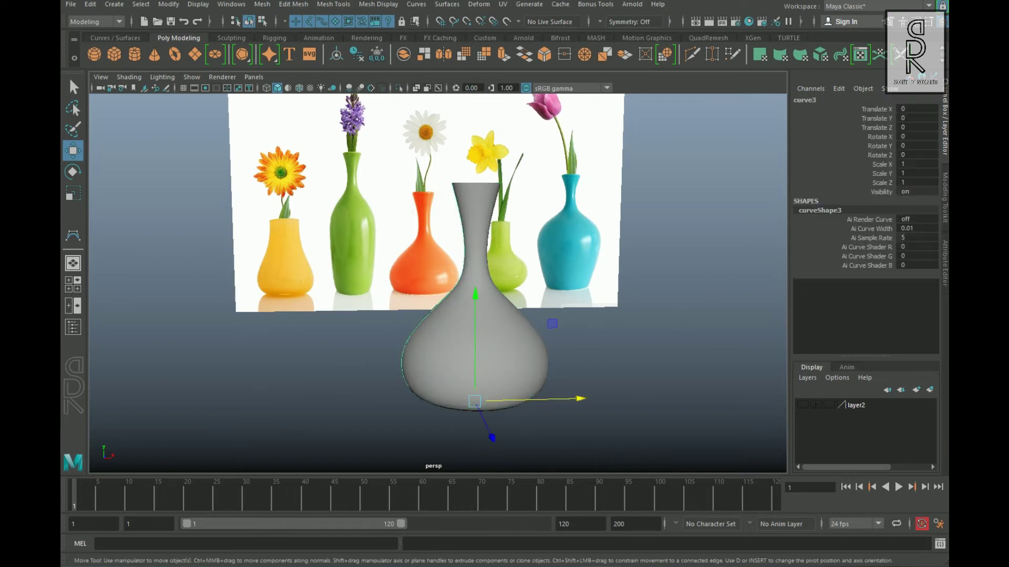
pyautogui.moveTo(715, 264); pyautogui.dragTo(651, 263, button='right')
pyautogui.moveTo(431, 297); pyautogui.dragTo(415, 264)
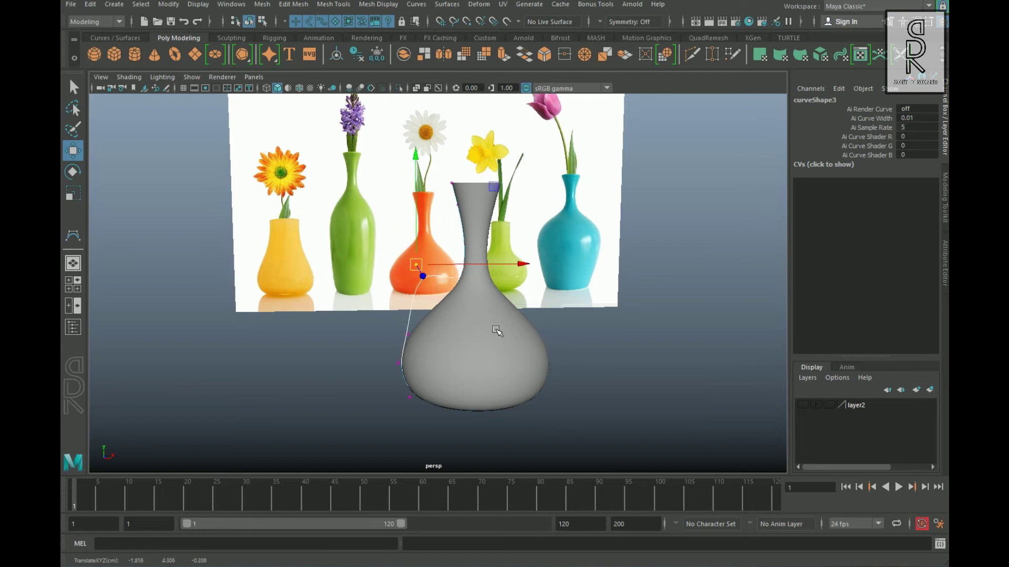
pyautogui.hotkey('ctrl', 'z')
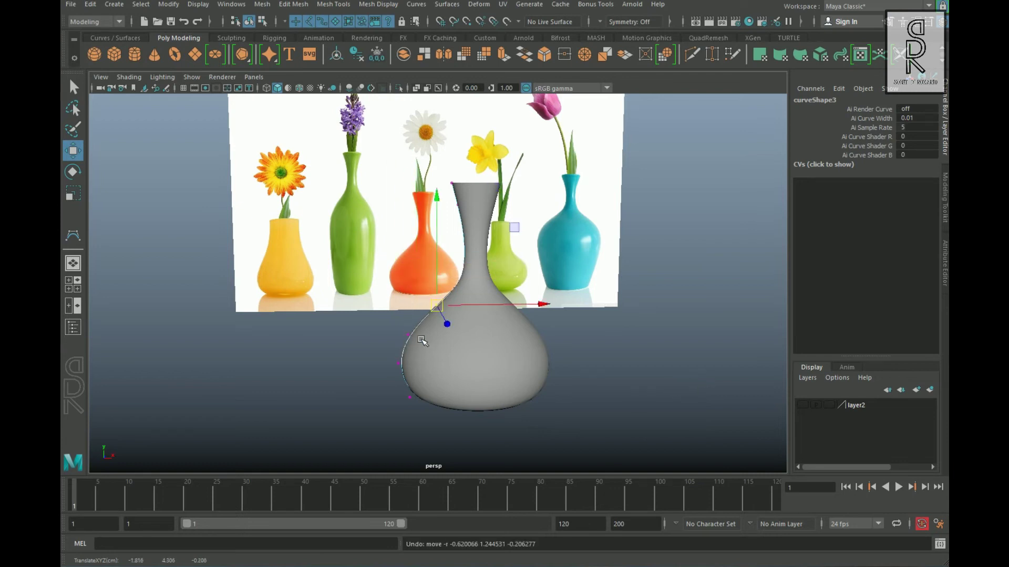
pyautogui.moveTo(422, 340); pyautogui.dragTo(465, 272, button='right')
# Step: Select the vase surface, inspect it from several angles against the reference image, and clear the selection
pyautogui.click(738, 382)
pyautogui.keyDown('alt'); pyautogui.moveTo(596, 373); pyautogui.dragTo(495, 345); pyautogui.keyUp('alt')
pyautogui.click(476, 376)
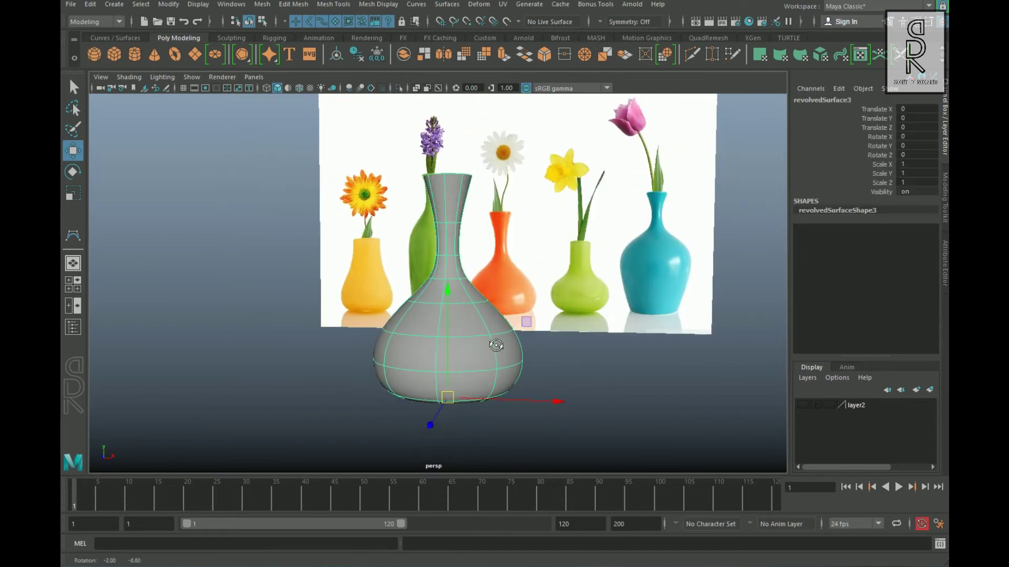
pyautogui.keyDown('alt'); pyautogui.moveTo(659, 383); pyautogui.dragTo(544, 394); pyautogui.keyUp('alt')
pyautogui.click(666, 391)
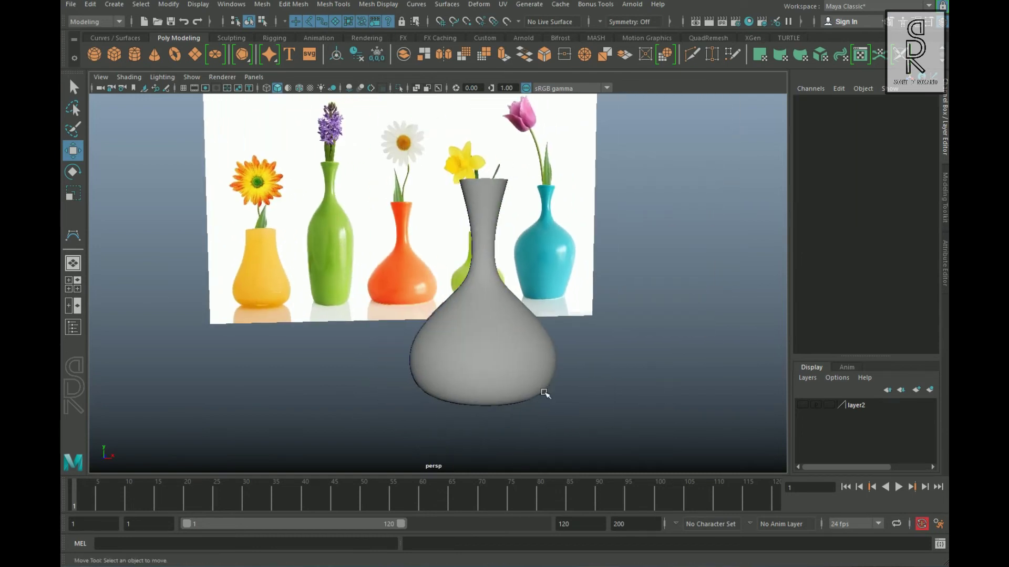
# Step: Convert the revolved vase surface from NURBS to polygons, keeping the list of conversion commands open as a separate window
pyautogui.click(536, 371)
pyautogui.moveTo(517, 277); pyautogui.dragTo(450, 269, button='right')
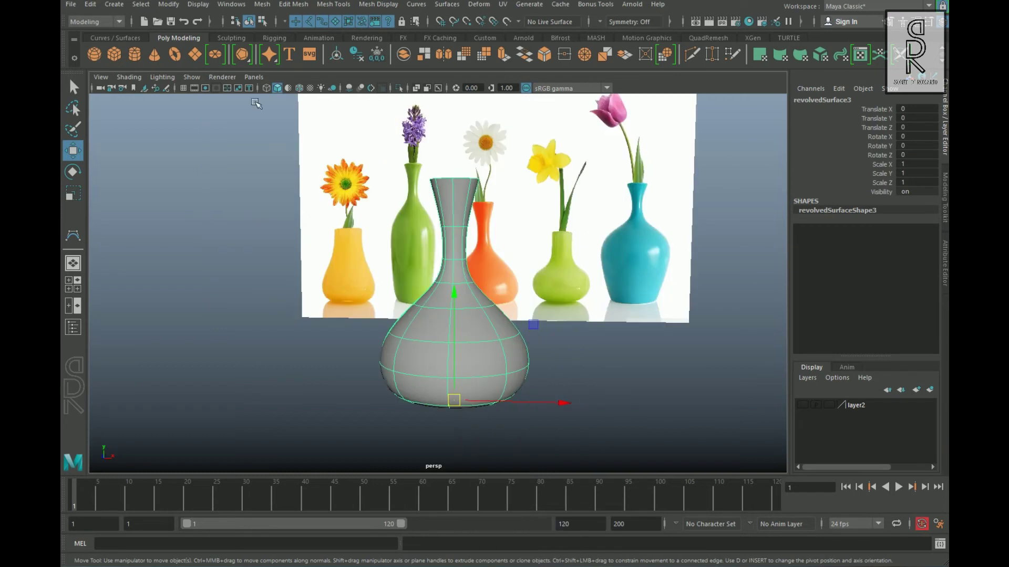
pyautogui.click(175, 4)
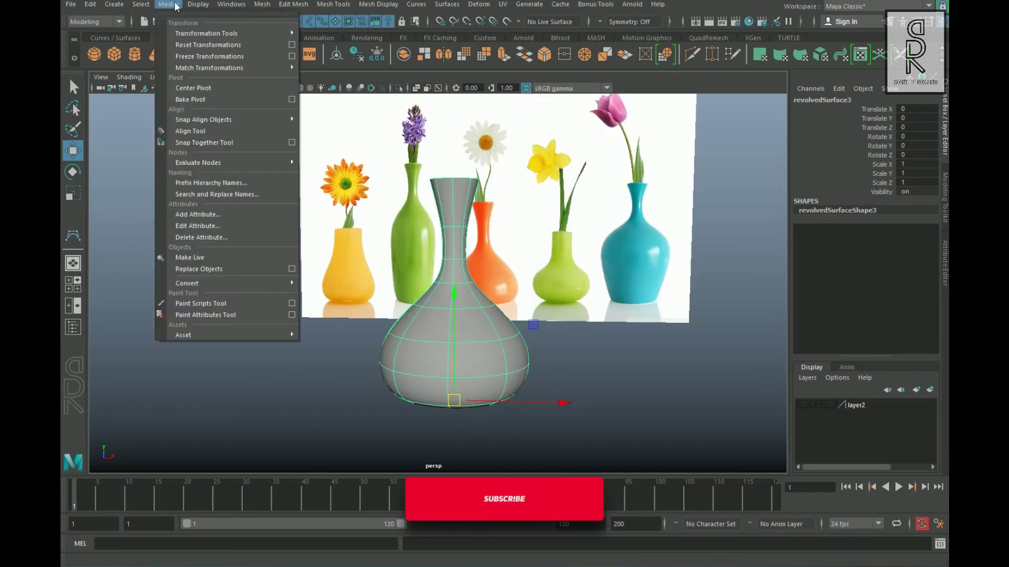
pyautogui.moveTo(212, 283)
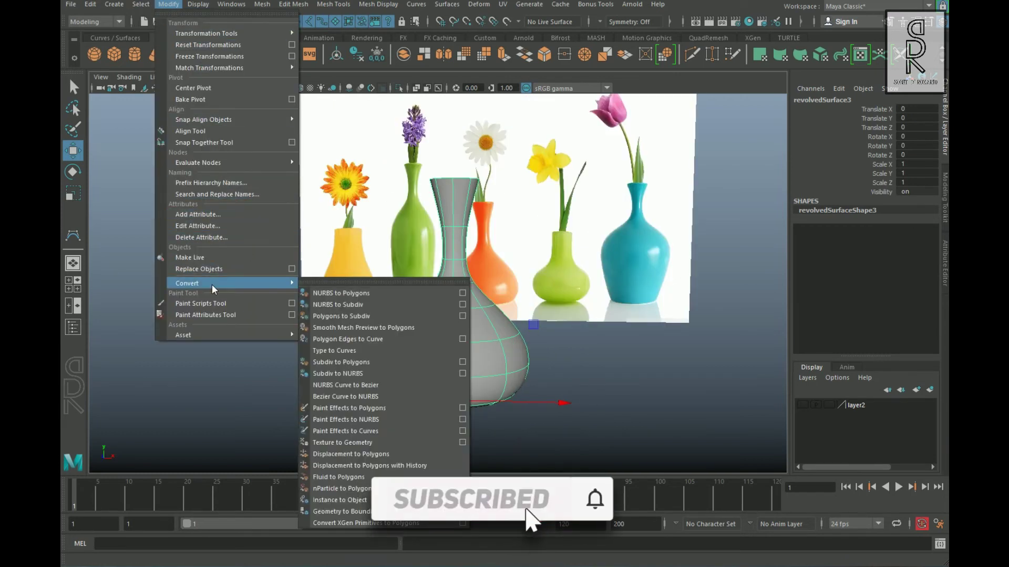
pyautogui.click(333, 283)
pyautogui.moveTo(336, 268); pyautogui.dragTo(160, 132)
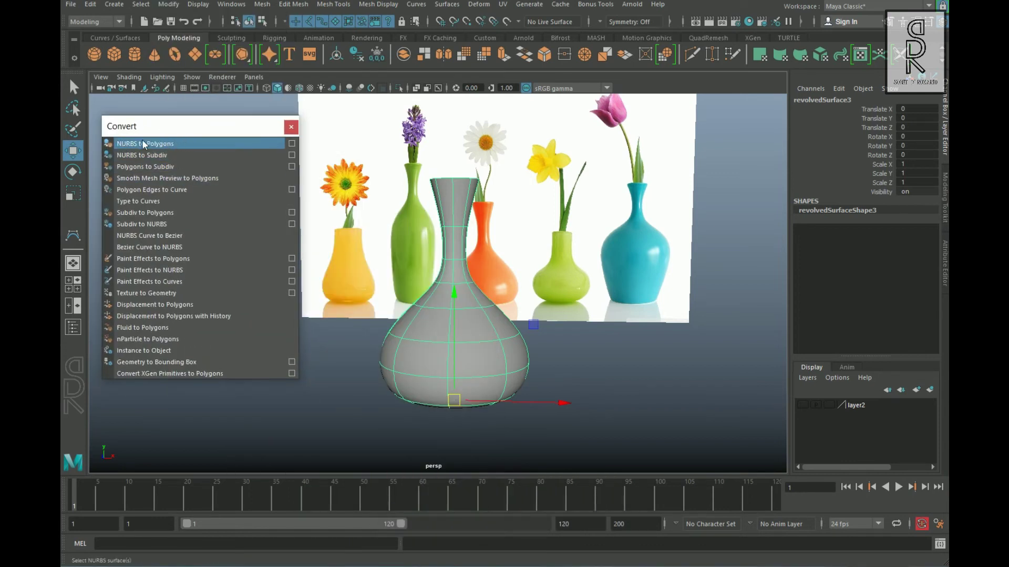
pyautogui.click(158, 143)
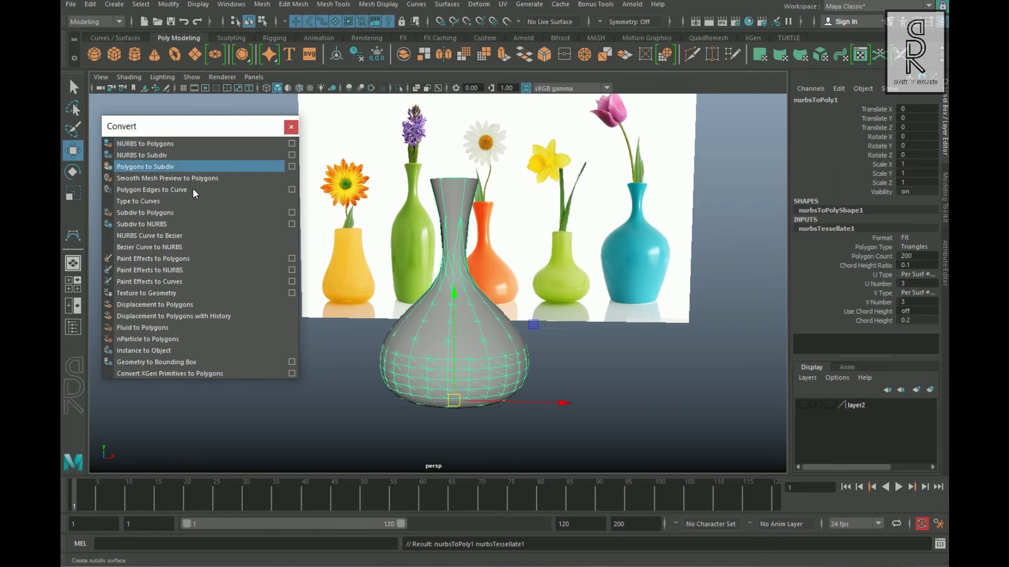
# Step: Move the converted triangle mesh about 5.4 units along X, beside the original vase
pyautogui.moveTo(566, 425); pyautogui.dragTo(762, 428)
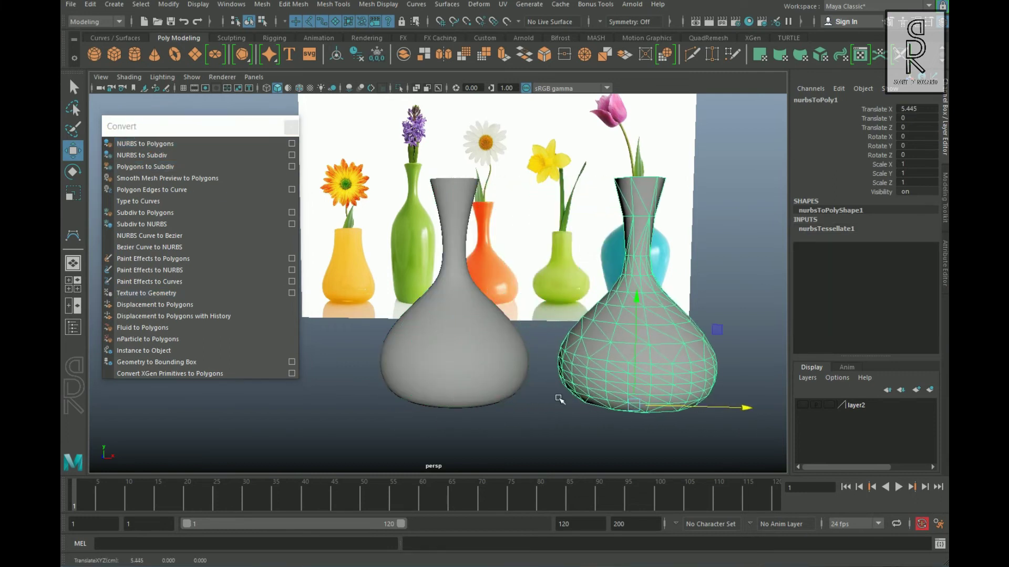
pyautogui.keyDown('alt'); pyautogui.moveTo(560, 400); pyautogui.dragTo(561, 376); pyautogui.keyUp('alt')
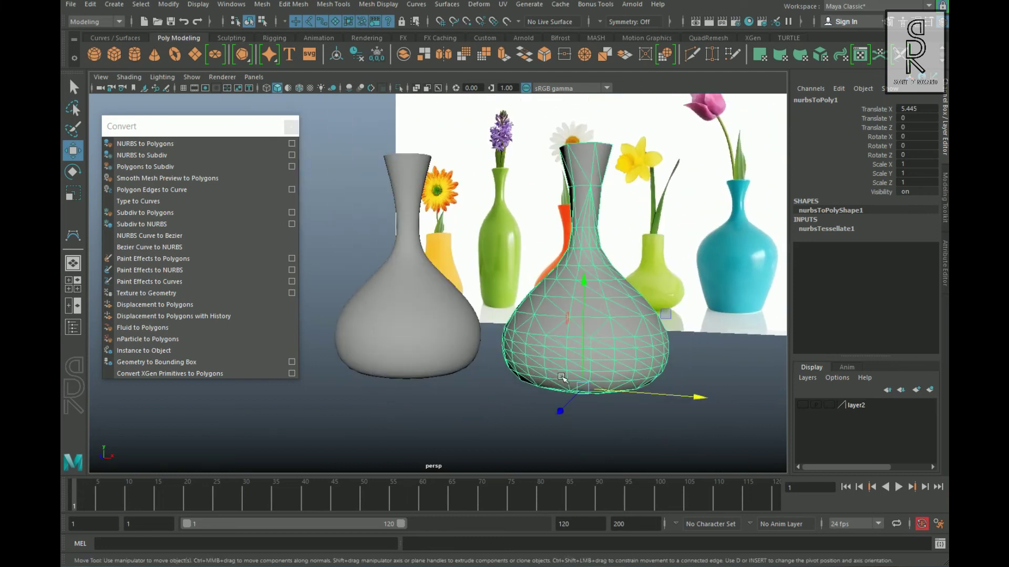
pyautogui.keyDown('alt'); pyautogui.moveTo(622, 358); pyautogui.dragTo(473, 332); pyautogui.keyUp('alt')
# Step: Set the NURBS to Polygons type to Quads with the Standard fit method and convert the original vase surface
pyautogui.click(473, 332)
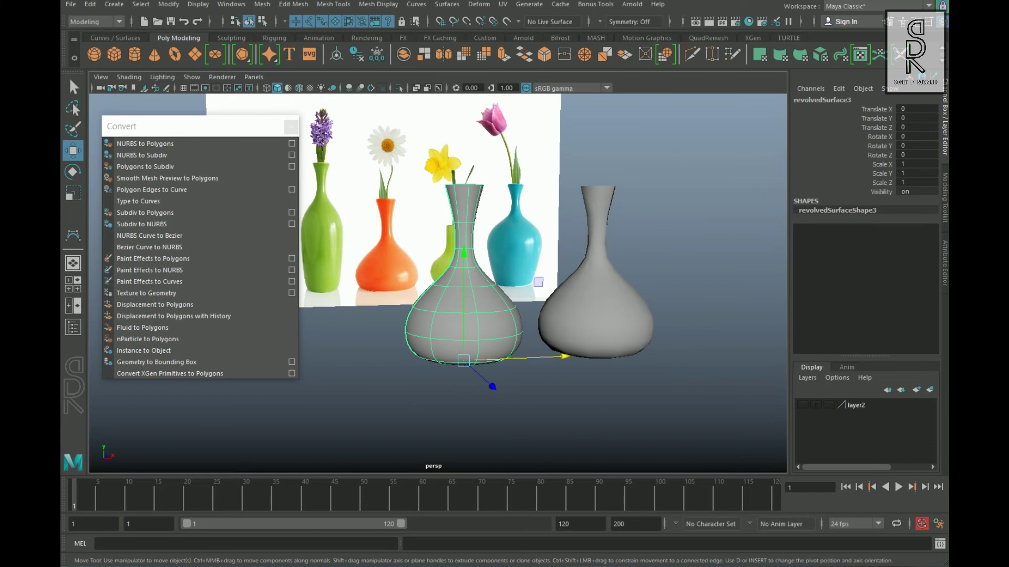
pyautogui.click(292, 145)
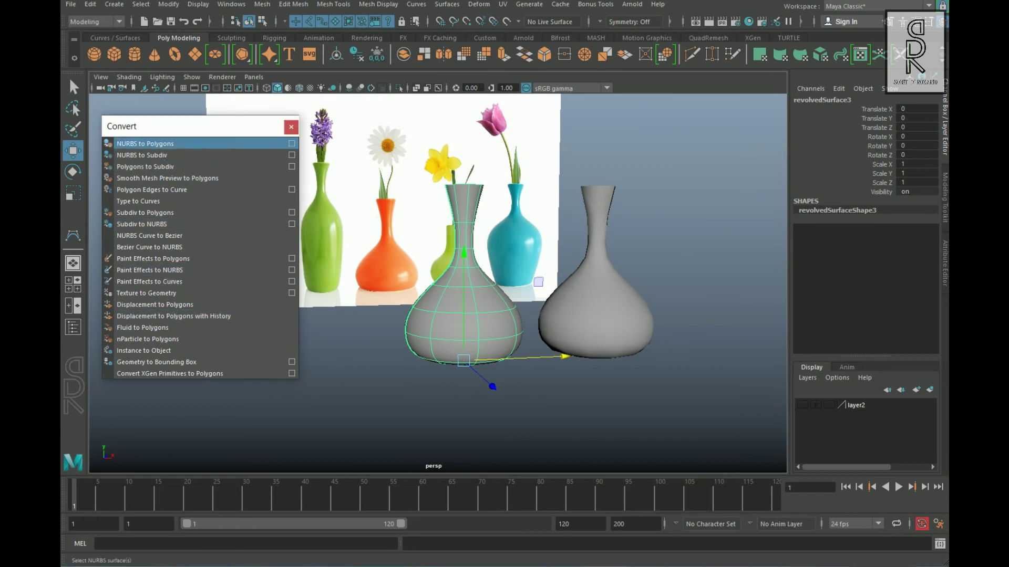
pyautogui.moveTo(653, 77); pyautogui.dragTo(690, 72)
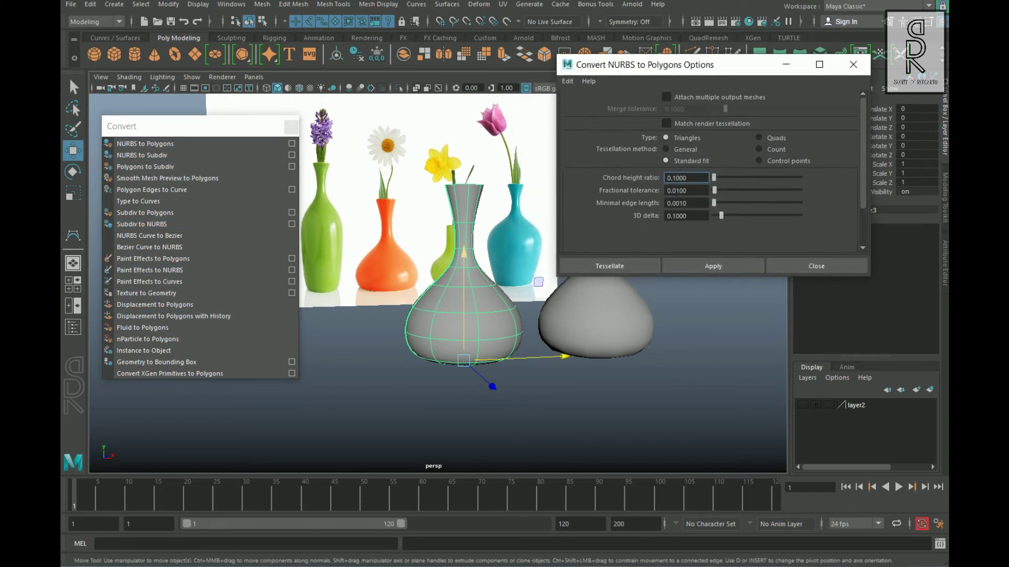
pyautogui.click(773, 140)
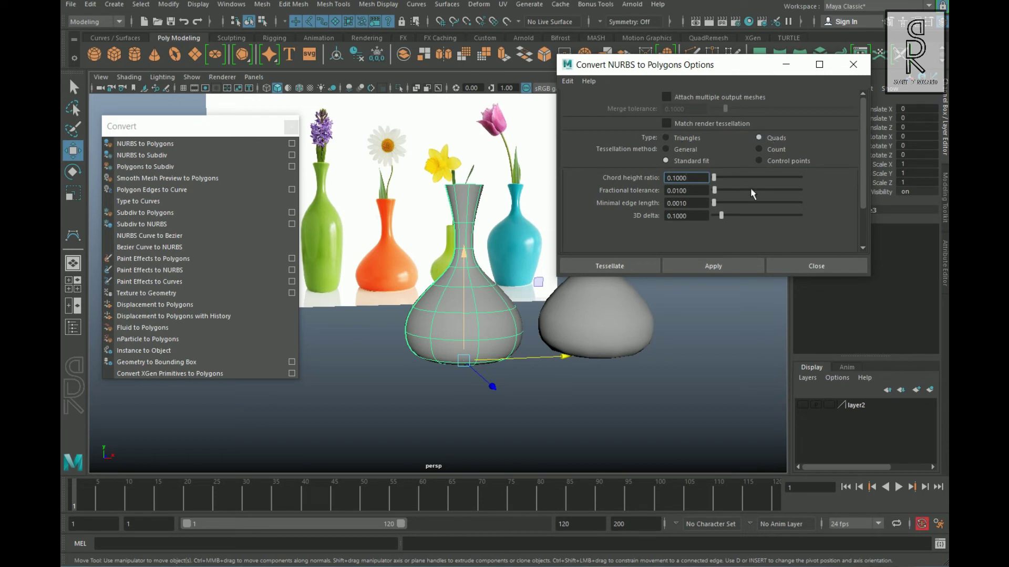
pyautogui.click(722, 270)
# Step: Select the new quad mesh and move it about 6 units along negative X, beside the original vase
pyautogui.click(598, 407)
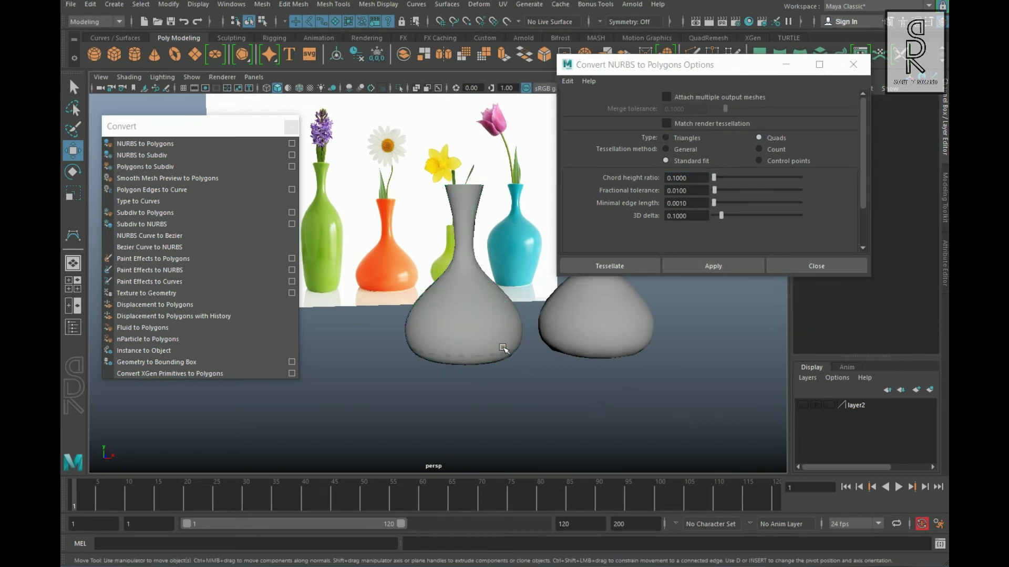
pyautogui.click(504, 348)
pyautogui.moveTo(570, 366); pyautogui.dragTo(419, 369)
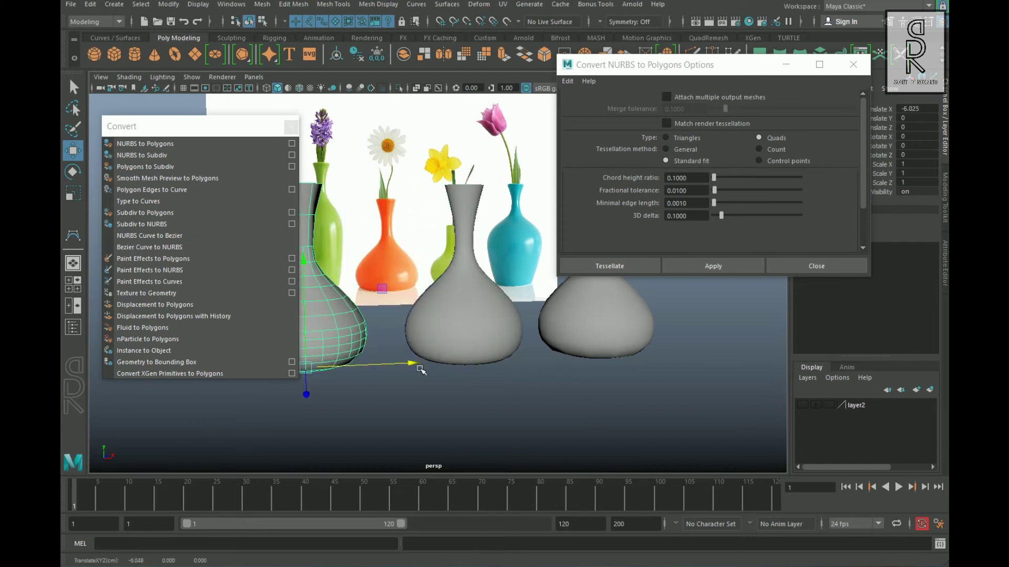
pyautogui.keyDown('alt'); pyautogui.moveTo(453, 356); pyautogui.dragTo(533, 361, button='middle'); pyautogui.keyUp('alt')
pyautogui.keyDown('alt'); pyautogui.moveTo(533, 360); pyautogui.dragTo(509, 371); pyautogui.keyUp('alt')
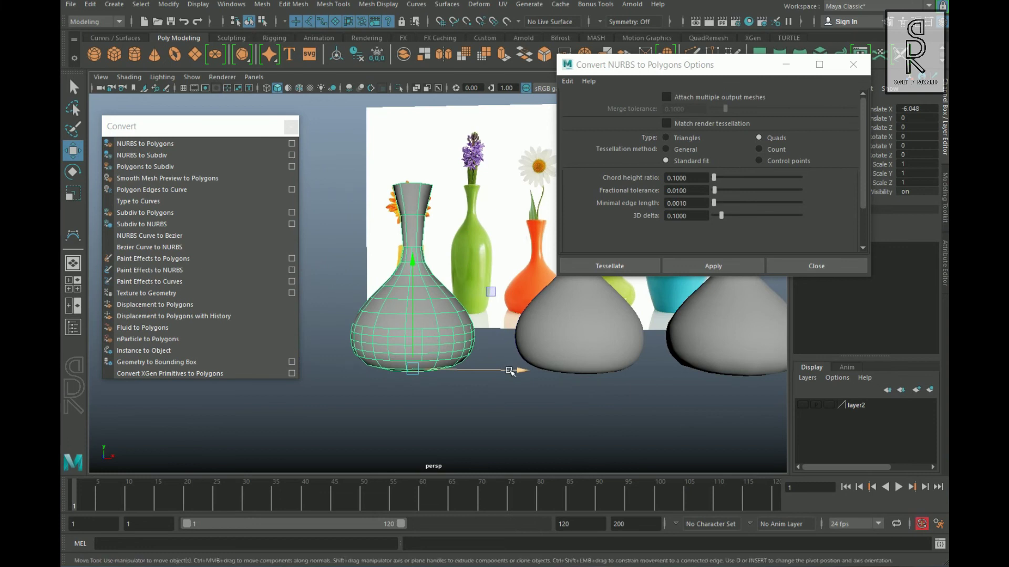
# Step: Convert the original vase surface again using Quads and the Count tessellation method with a count of 200
pyautogui.click(530, 355)
pyautogui.click(772, 150)
pyautogui.click(711, 266)
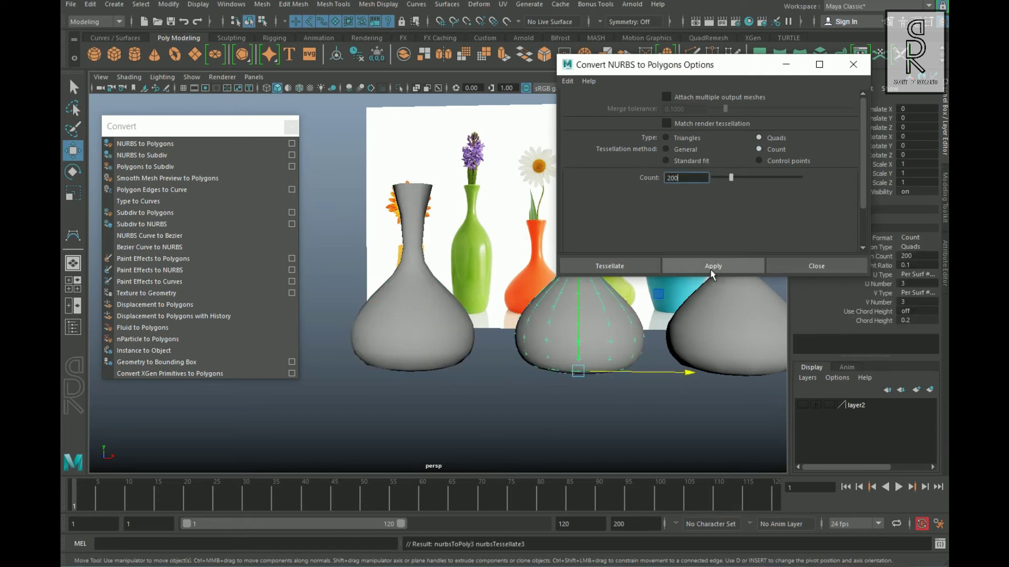
# Step: Move the count-based mesh about 12.9 units along negative X, past the standard-fit mesh, and select it for inspection
pyautogui.moveTo(690, 372); pyautogui.dragTo(427, 378)
pyautogui.press('f')
pyautogui.click(516, 419)
pyautogui.keyDown('alt'); pyautogui.moveTo(516, 420); pyautogui.dragTo(511, 395); pyautogui.keyUp('alt')
pyautogui.click(468, 353)
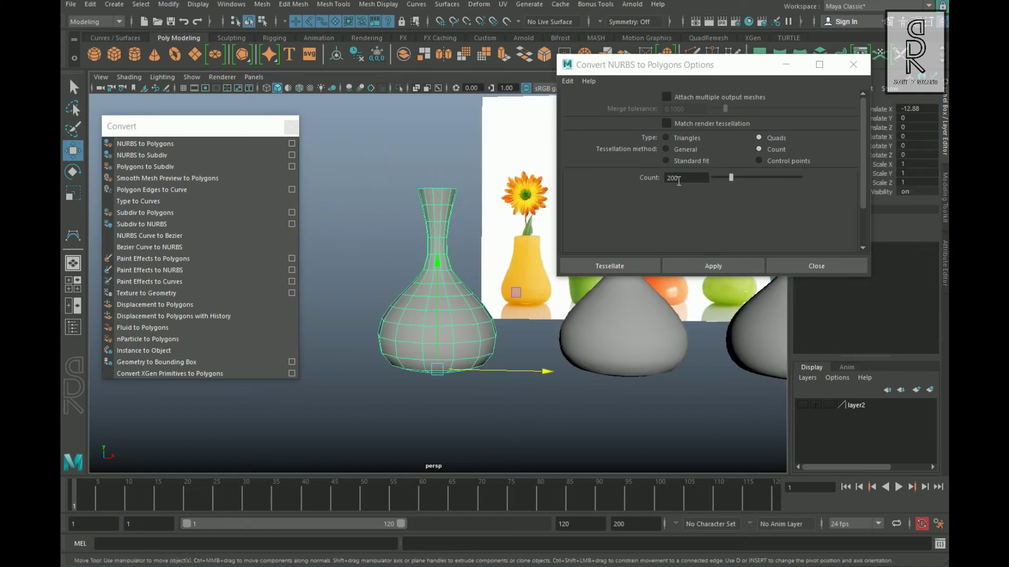
# Step: Turn on wireframe on shaded and move both conversion windows aside to compare the topology of the four vases
pyautogui.keyDown('alt'); pyautogui.moveTo(484, 387); pyautogui.dragTo(464, 370); pyautogui.keyUp('alt')
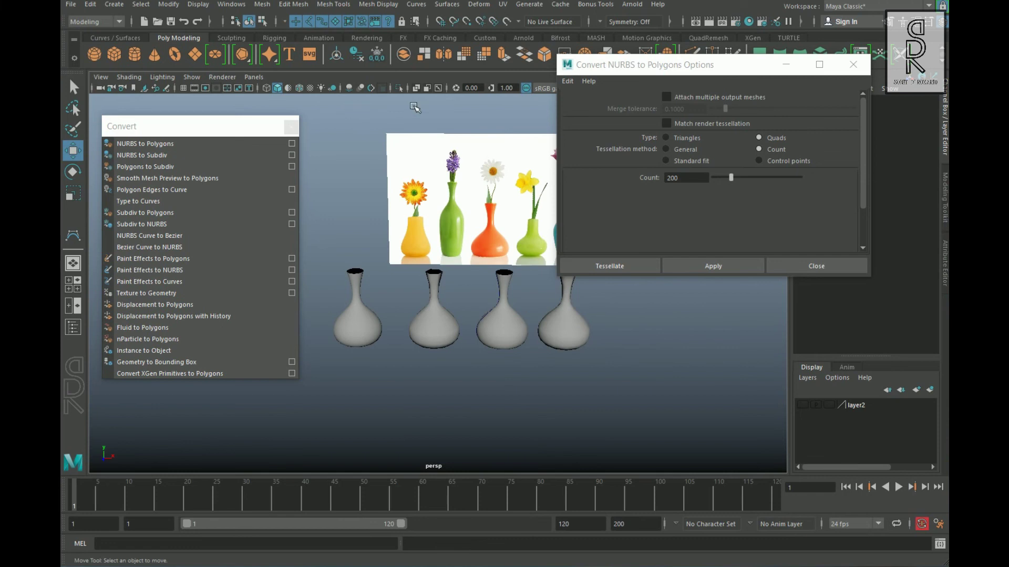
pyautogui.click(298, 88)
pyautogui.moveTo(520, 363)
pyautogui.keyDown('alt'); pyautogui.mouseDown()
pyautogui.moveTo(454, 339)
pyautogui.moveTo(433, 349)
pyautogui.moveTo(448, 369)
pyautogui.mouseUp(); pyautogui.keyUp('alt')
pyautogui.moveTo(703, 65); pyautogui.dragTo(727, 27)
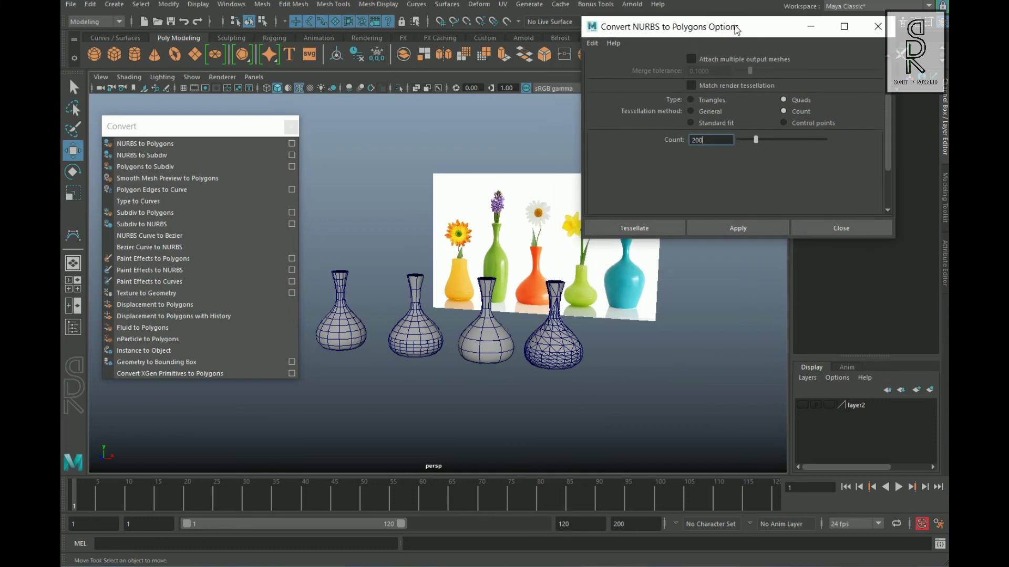
pyautogui.moveTo(273, 126); pyautogui.dragTo(235, 95)
pyautogui.keyDown('alt'); pyautogui.moveTo(394, 367); pyautogui.dragTo(412, 379, button='right'); pyautogui.keyUp('alt')
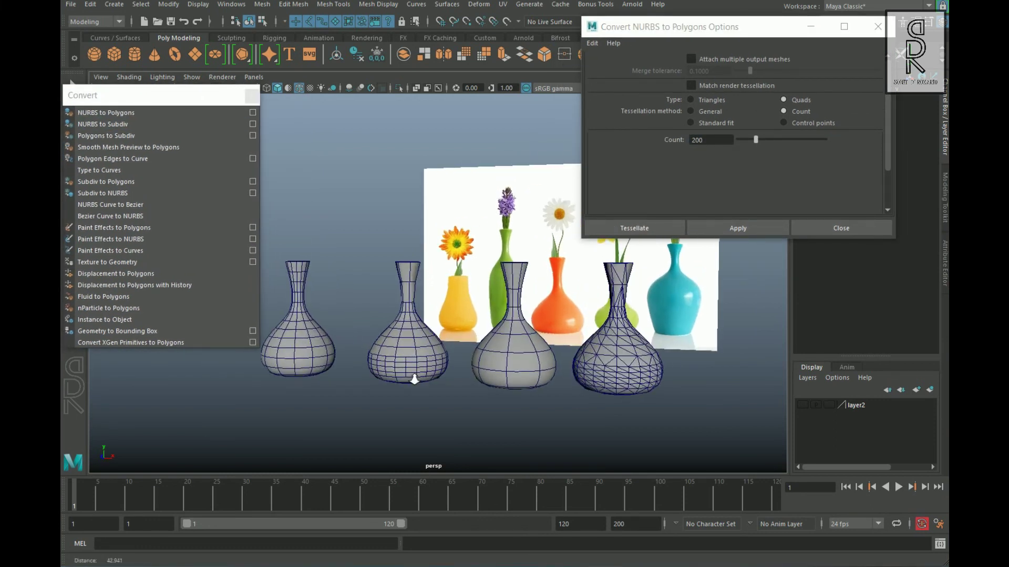
# Step: Select the original vase and the count-based mesh in turn to examine how they are linked, and clear the selection
pyautogui.click(542, 365)
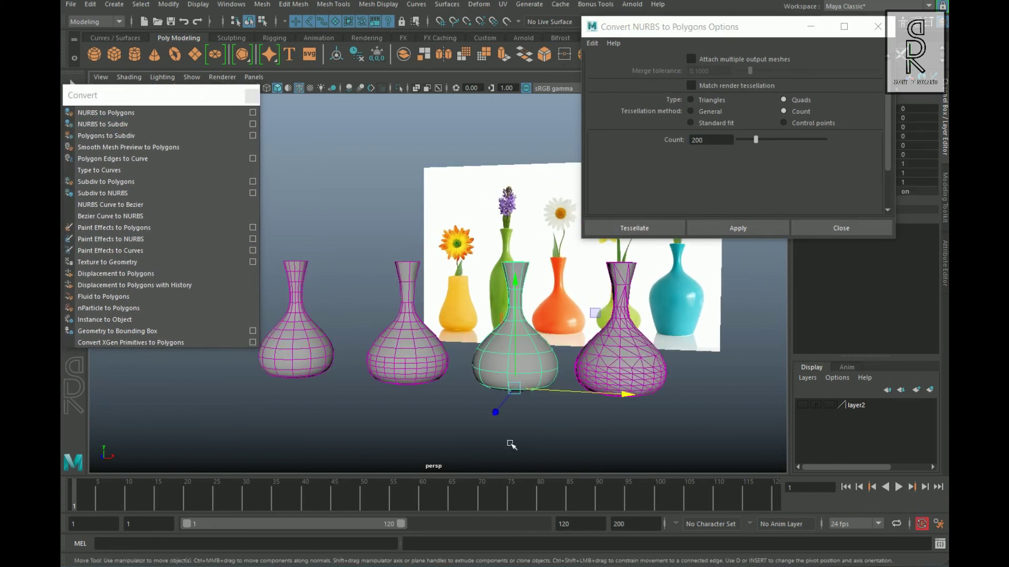
pyautogui.click(368, 413)
pyautogui.click(323, 368)
pyautogui.click(527, 419)
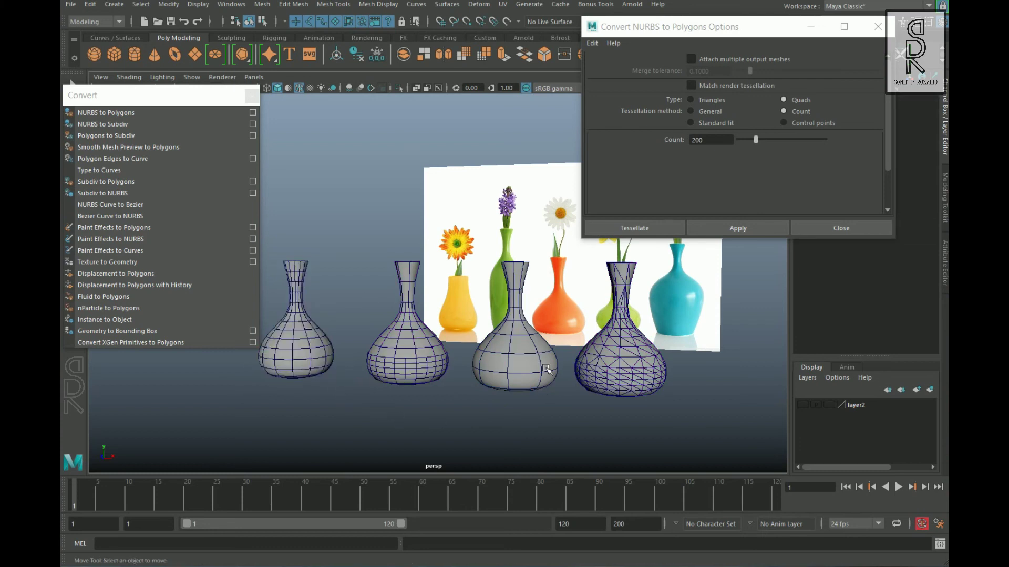
# Step: Try moving the original NURBS vase, including about 1.2 units along negative X, to test its link to the meshes, undoing each move
pyautogui.click(544, 373)
pyautogui.moveTo(571, 405); pyautogui.dragTo(604, 419, button='middle')
pyautogui.hotkey('ctrl', 'z')
pyautogui.keyDown('alt'); pyautogui.moveTo(443, 414); pyautogui.dragTo(469, 412); pyautogui.keyUp('alt')
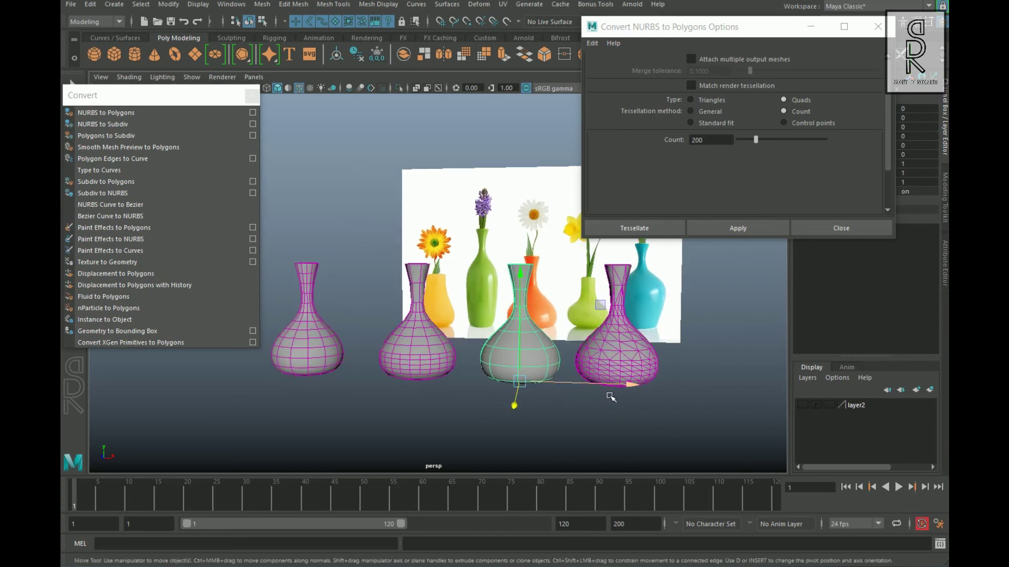
pyautogui.moveTo(610, 397); pyautogui.dragTo(590, 395, button='middle')
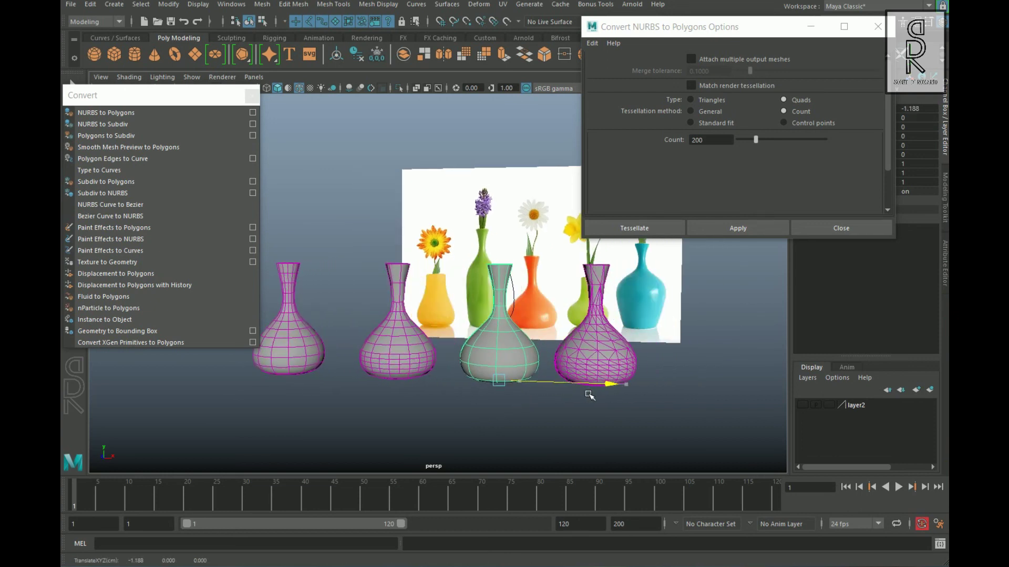
pyautogui.hotkey('ctrl', 'z')
# Step: Show the original vase's control vertices, try nudging one at its shoulder, and undo the move
pyautogui.moveTo(528, 278); pyautogui.dragTo(465, 292, button='right')
pyautogui.click(529, 342)
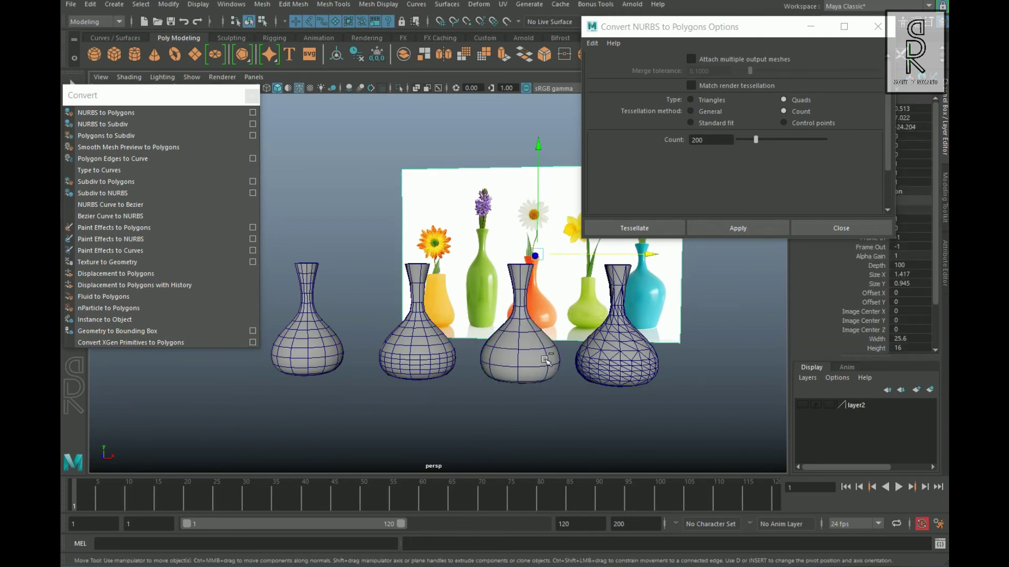
pyautogui.hotkey('ctrl', 'z')
pyautogui.moveTo(531, 347); pyautogui.dragTo(547, 340)
pyautogui.hotkey('ctrl', 'z')
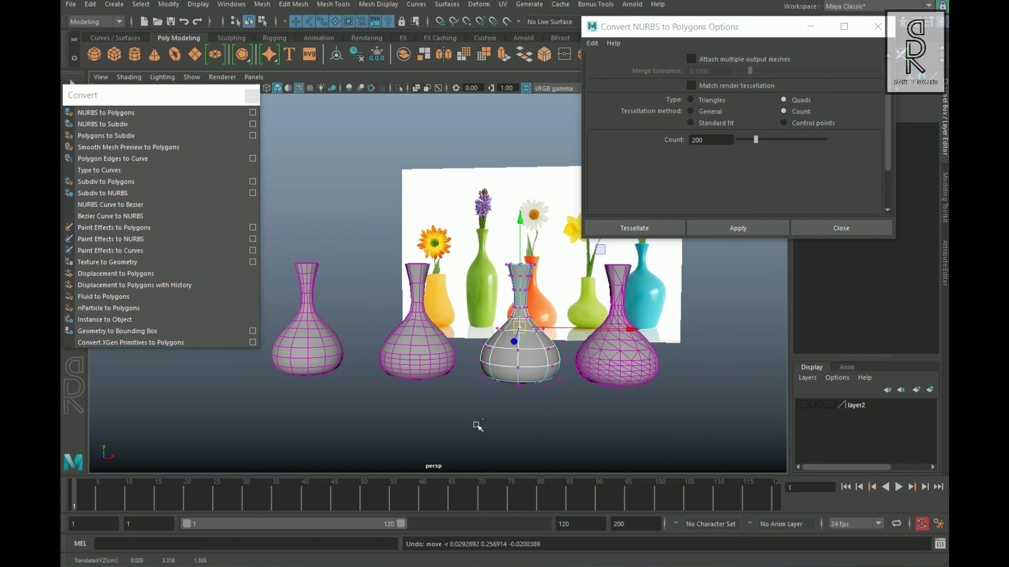
# Step: Try pulling a control vertex on the front of the original vase's body outward along Z, and undo the move
pyautogui.click(410, 399)
pyautogui.keyDown('alt'); pyautogui.moveTo(410, 398); pyautogui.dragTo(525, 430); pyautogui.keyUp('alt')
pyautogui.click(596, 368)
pyautogui.moveTo(663, 404); pyautogui.dragTo(680, 408)
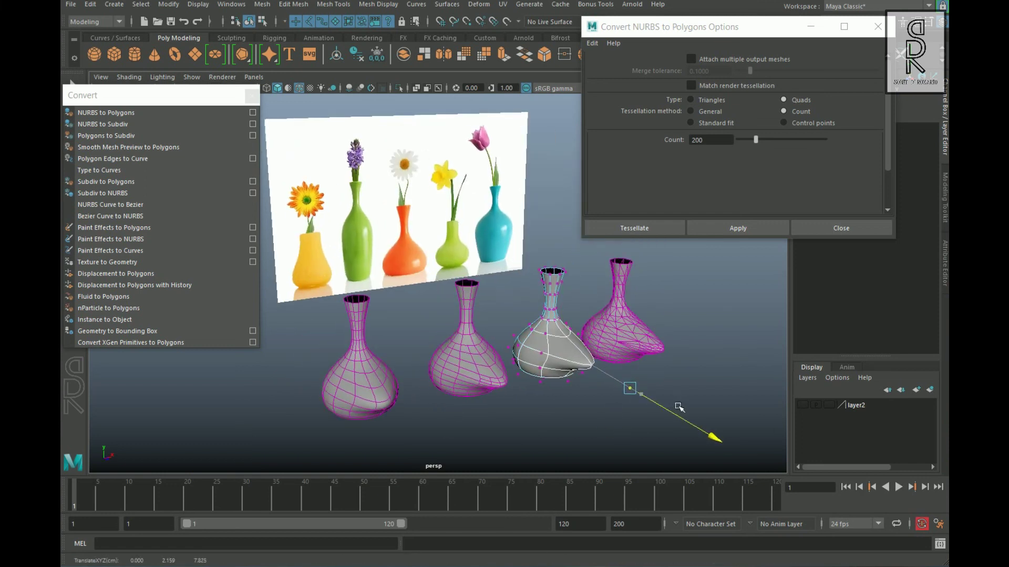
pyautogui.keyDown('alt'); pyautogui.moveTo(504, 357); pyautogui.dragTo(557, 298); pyautogui.keyUp('alt')
pyautogui.hotkey('ctrl', 'z')
# Step: Try moving the control vertices at the original vase's rim, undo the move, and reselect the vase in object mode
pyautogui.moveTo(526, 246); pyautogui.dragTo(578, 277)
pyautogui.moveTo(551, 262); pyautogui.dragTo(559, 237)
pyautogui.hotkey('ctrl', 'z')
pyautogui.moveTo(567, 294); pyautogui.dragTo(594, 270, button='right')
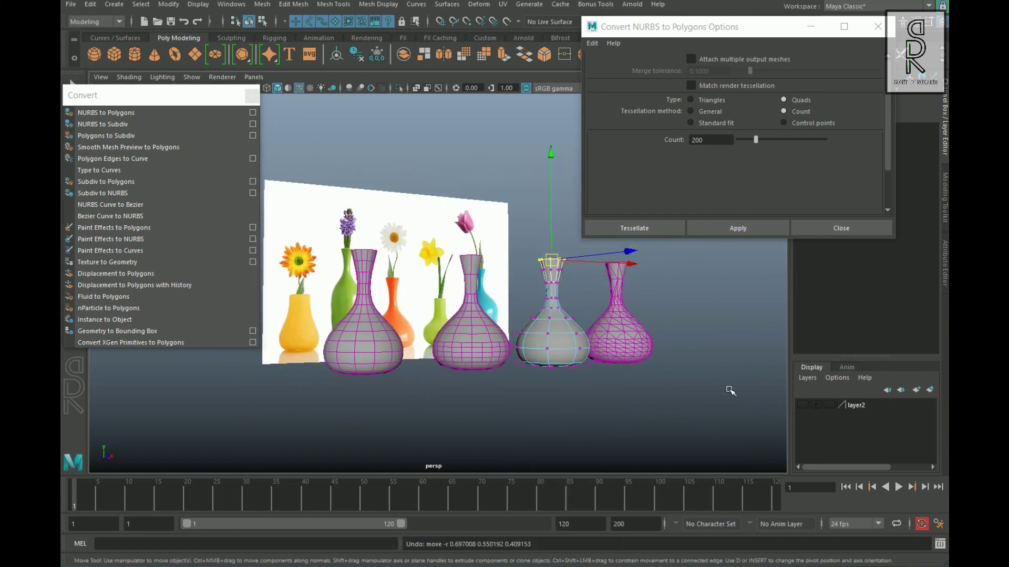
pyautogui.click(648, 435)
pyautogui.keyDown('alt'); pyautogui.moveTo(648, 436); pyautogui.dragTo(620, 444); pyautogui.keyUp('alt')
pyautogui.click(573, 351)
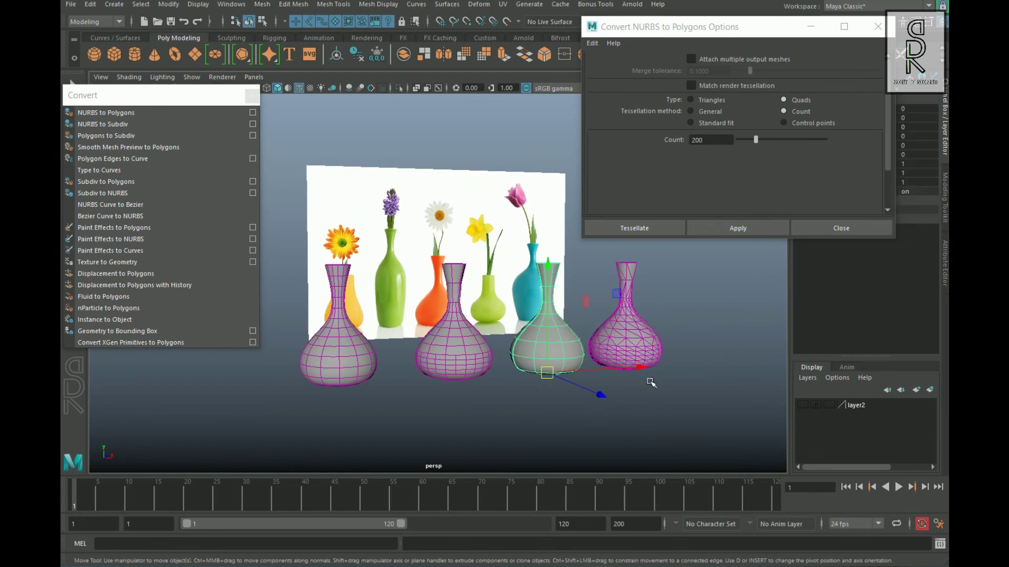
# Step: Undo the conversions and the surface creation until only the profile curve is left, and close both conversion windows
pyautogui.hotkey('ctrl', 'z')
pyautogui.hotkey('ctrl', 'z')
pyautogui.hotkey('ctrl', 'z')
pyautogui.hotkey('ctrl', 'z')
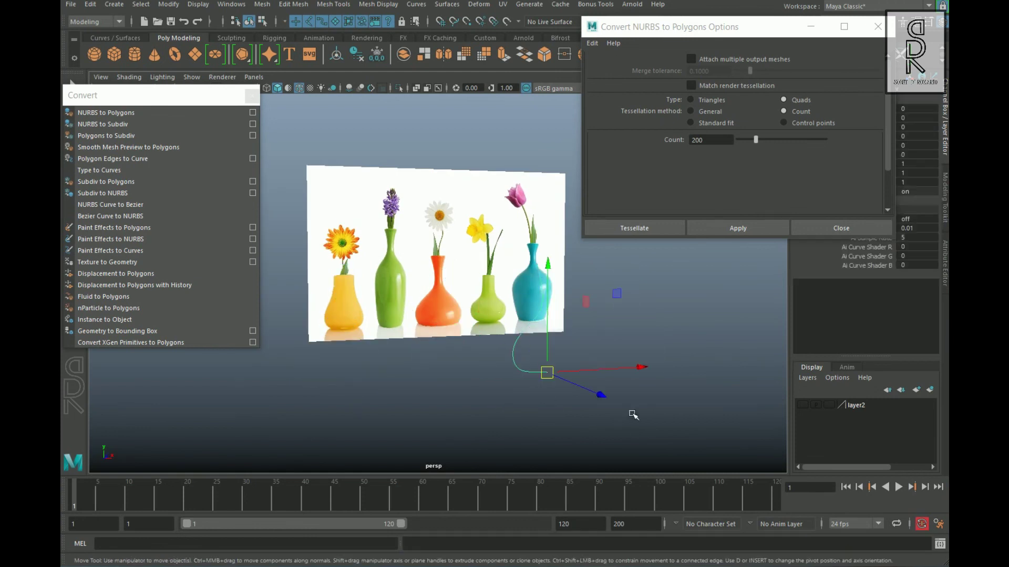
pyautogui.keyDown('alt'); pyautogui.moveTo(644, 401); pyautogui.dragTo(632, 362); pyautogui.keyUp('alt')
pyautogui.click(877, 27)
pyautogui.click(252, 96)
# Step: Revolve the profile curve into a vase surface with its construction history kept
pyautogui.keyDown('alt'); pyautogui.moveTo(415, 211); pyautogui.dragTo(404, 211); pyautogui.keyUp('alt')
pyautogui.click(447, 5)
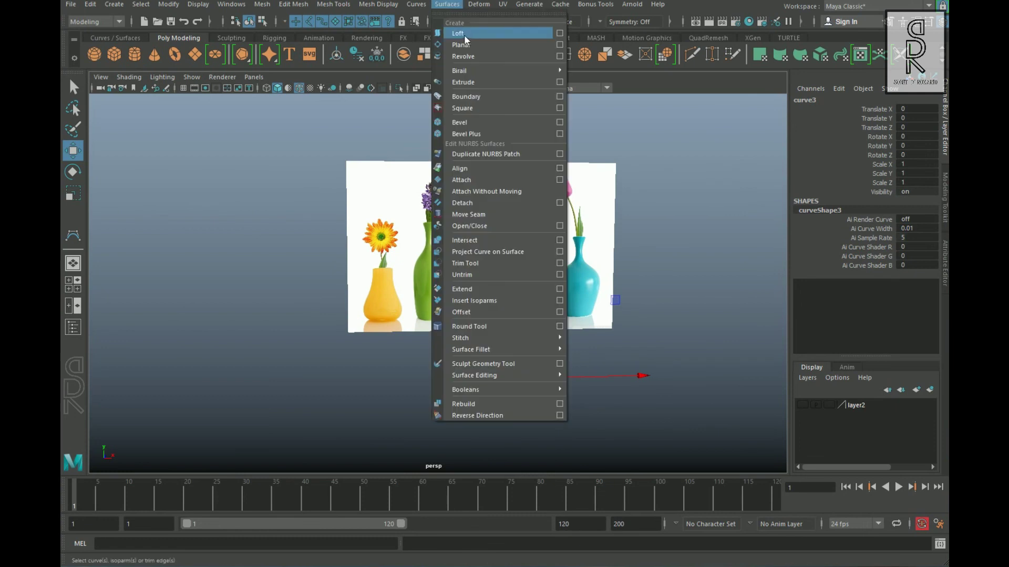
pyautogui.click(465, 56)
pyautogui.moveTo(687, 378)
pyautogui.keyDown('alt'); pyautogui.mouseDown()
pyautogui.moveTo(643, 407)
pyautogui.moveTo(682, 386)
pyautogui.mouseUp(); pyautogui.keyUp('alt')
# Step: Convert the revolved vase to a polygon mesh with the same Quads and Count settings and move it about 8.1 units along negative X
pyautogui.click(530, 352)
pyautogui.click(174, 6)
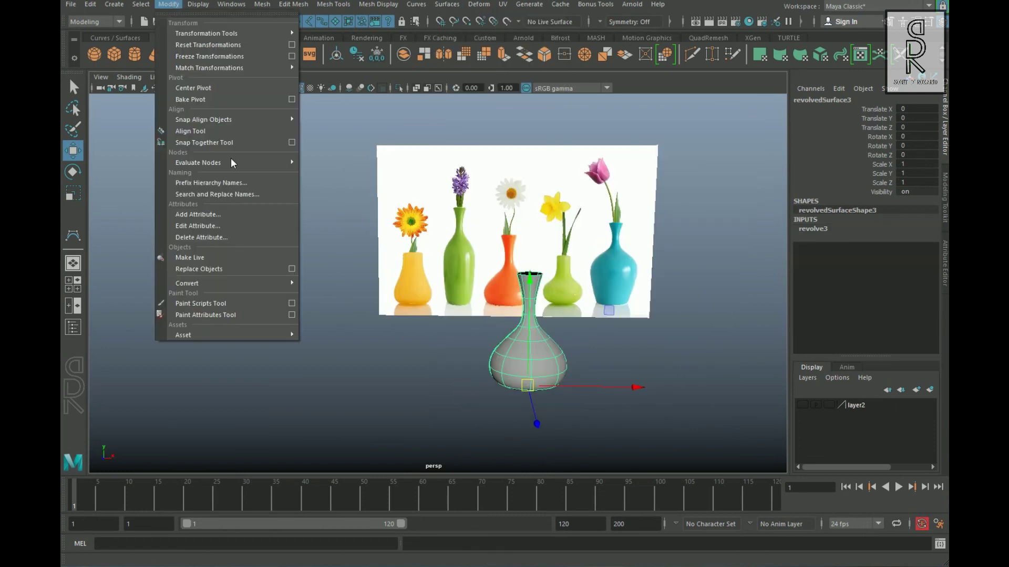
pyautogui.click(366, 293)
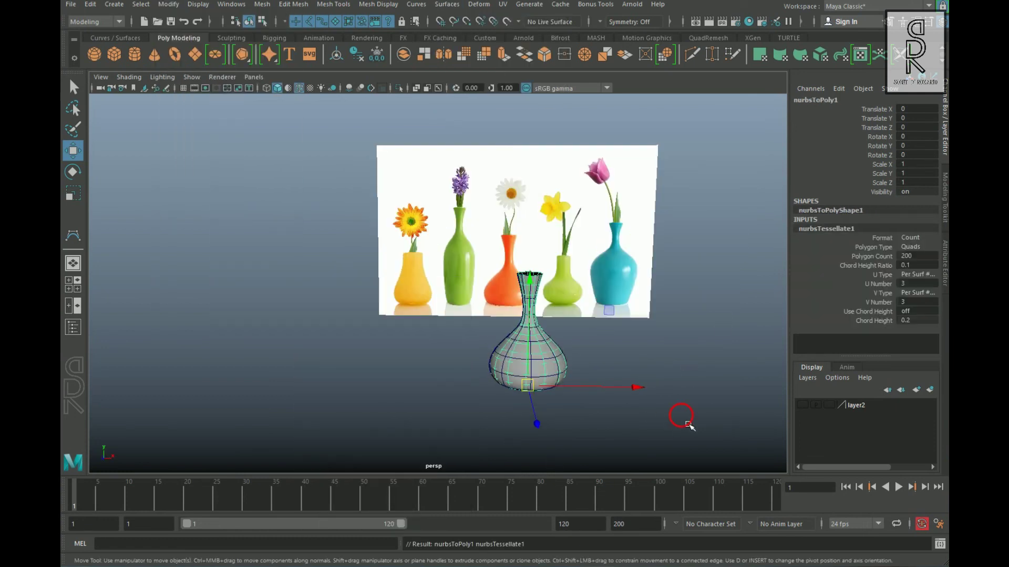
pyautogui.click(679, 417)
pyautogui.hotkey('ctrl', 'z')
pyautogui.moveTo(616, 396); pyautogui.dragTo(500, 395)
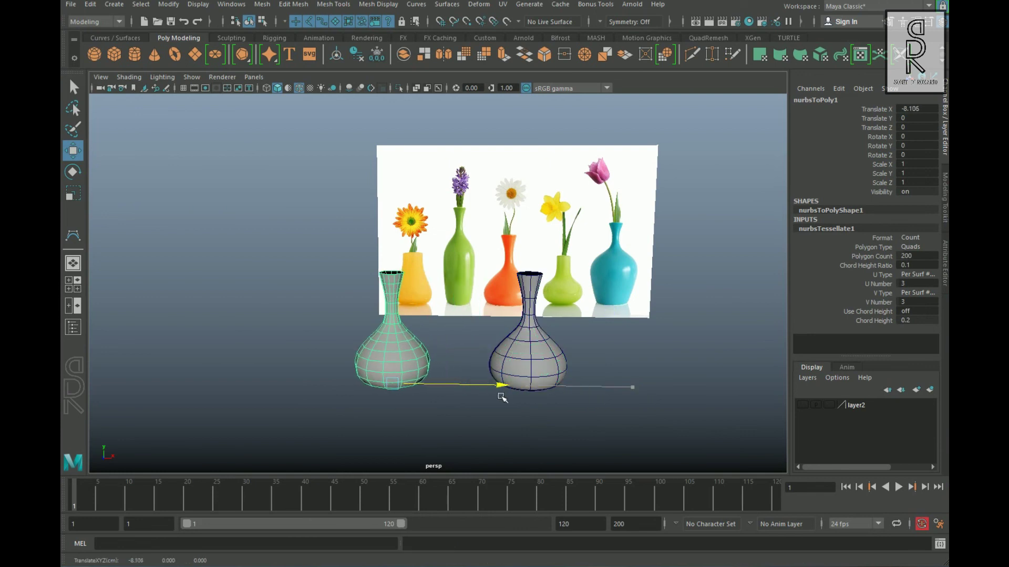
# Step: Try moving a control vertex at the shoulder of the profile curve to reshape the surface and its polygon copy
pyautogui.click(669, 401)
pyautogui.click(512, 348)
pyautogui.keyDown('alt'); pyautogui.moveTo(542, 360); pyautogui.dragTo(625, 351); pyautogui.keyUp('alt')
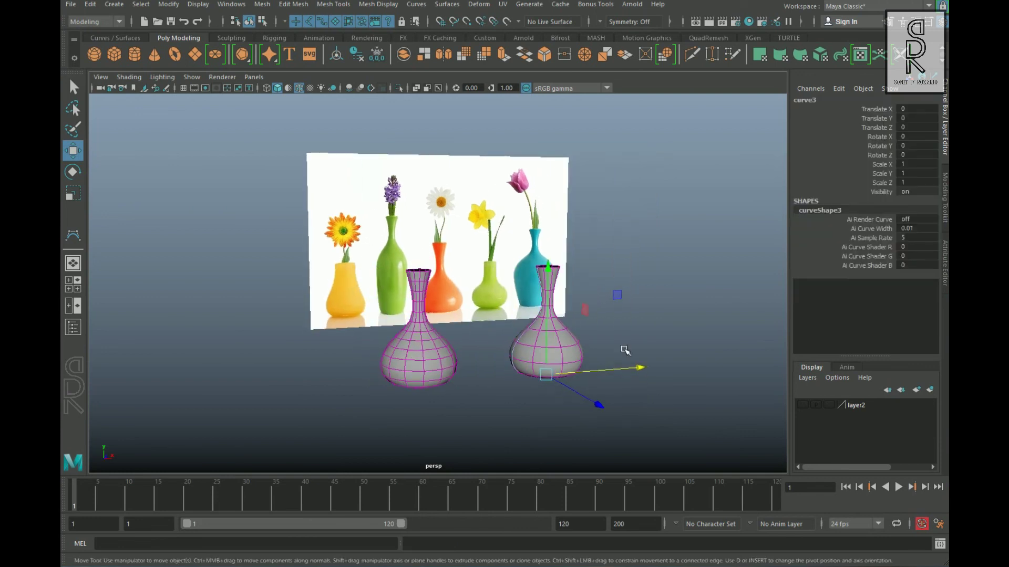
pyautogui.moveTo(646, 246); pyautogui.dragTo(596, 248, button='right')
pyautogui.scroll(3, 578, 305)
pyautogui.keyDown('alt'); pyautogui.moveTo(533, 334); pyautogui.dragTo(493, 329); pyautogui.keyUp('alt')
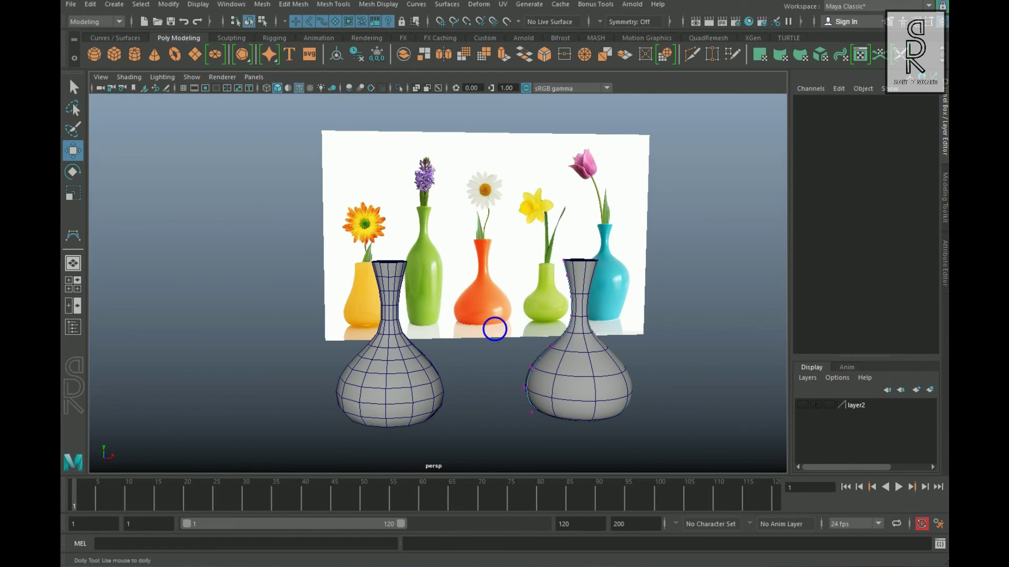
pyautogui.scroll(2, 530, 349)
pyautogui.click(565, 362)
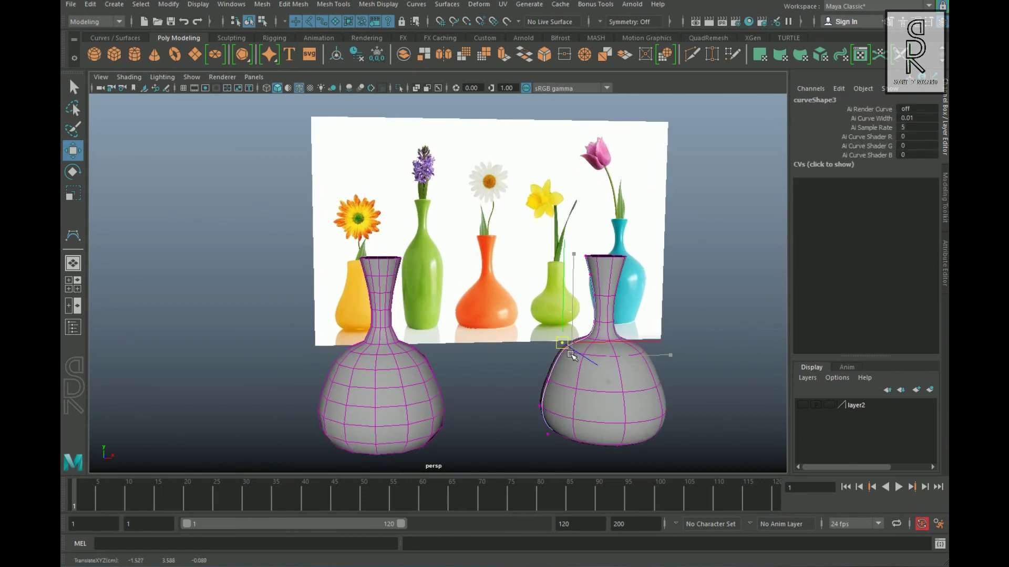
# Step: Try adjusting a side control vertex of the profile curve as well, and undo the vertex edits
pyautogui.keyDown('alt'); pyautogui.moveTo(574, 401); pyautogui.dragTo(331, 360); pyautogui.keyUp('alt')
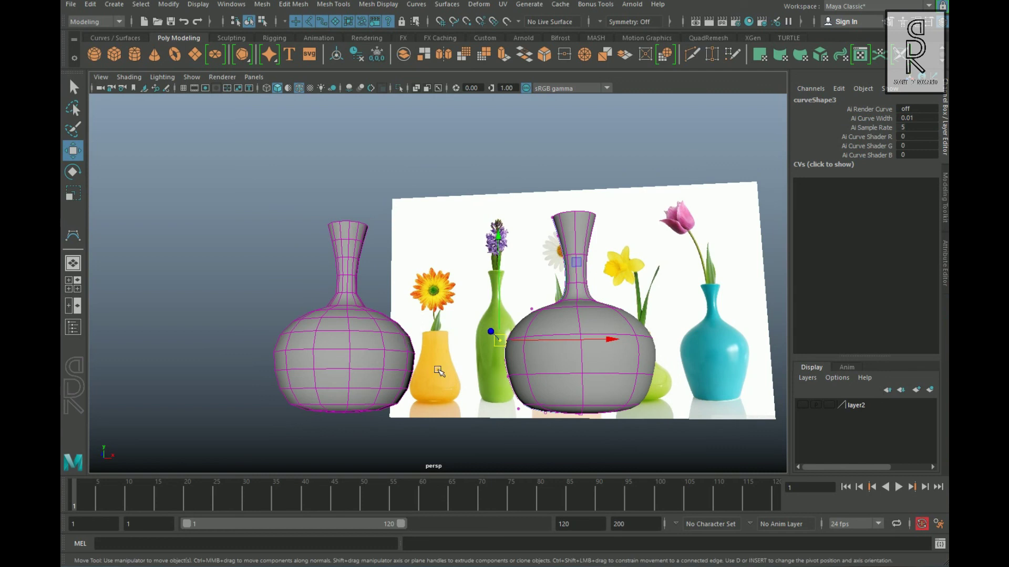
pyautogui.moveTo(507, 377); pyautogui.dragTo(524, 391)
pyautogui.hotkey('ctrl', 'z')
pyautogui.hotkey('ctrl', 'z')
pyautogui.hotkey('ctrl', 'z')
# Step: Return to object mode, clear the selection, and view both vases against the reference image
pyautogui.keyDown('alt'); pyautogui.moveTo(486, 361); pyautogui.dragTo(598, 365); pyautogui.keyUp('alt')
pyautogui.scroll(-3, 471, 385)
pyautogui.moveTo(589, 277); pyautogui.dragTo(692, 251, button='right')
pyautogui.click(698, 292)
pyautogui.keyDown('alt'); pyautogui.moveTo(683, 380); pyautogui.dragTo(605, 366); pyautogui.keyUp('alt')
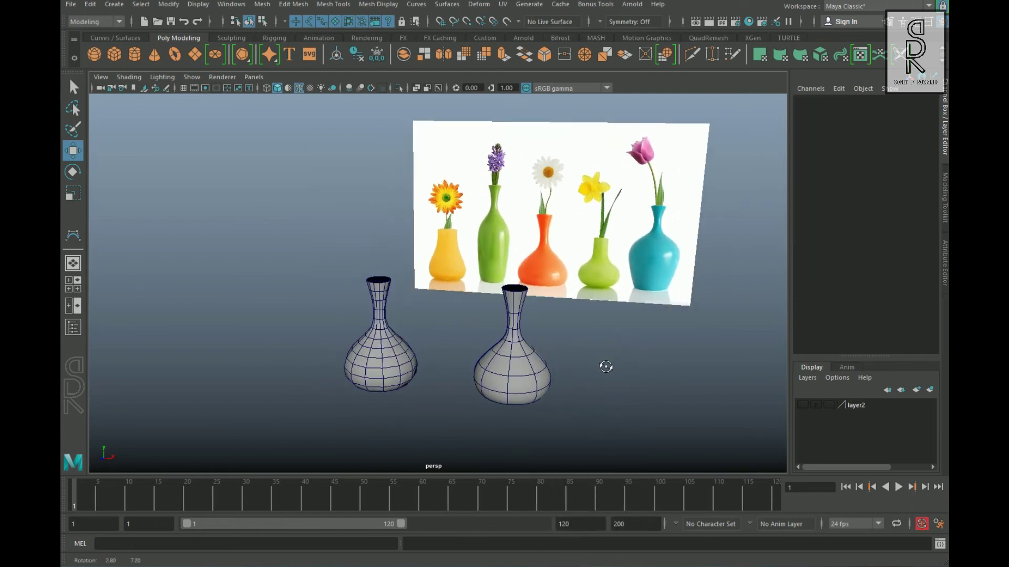